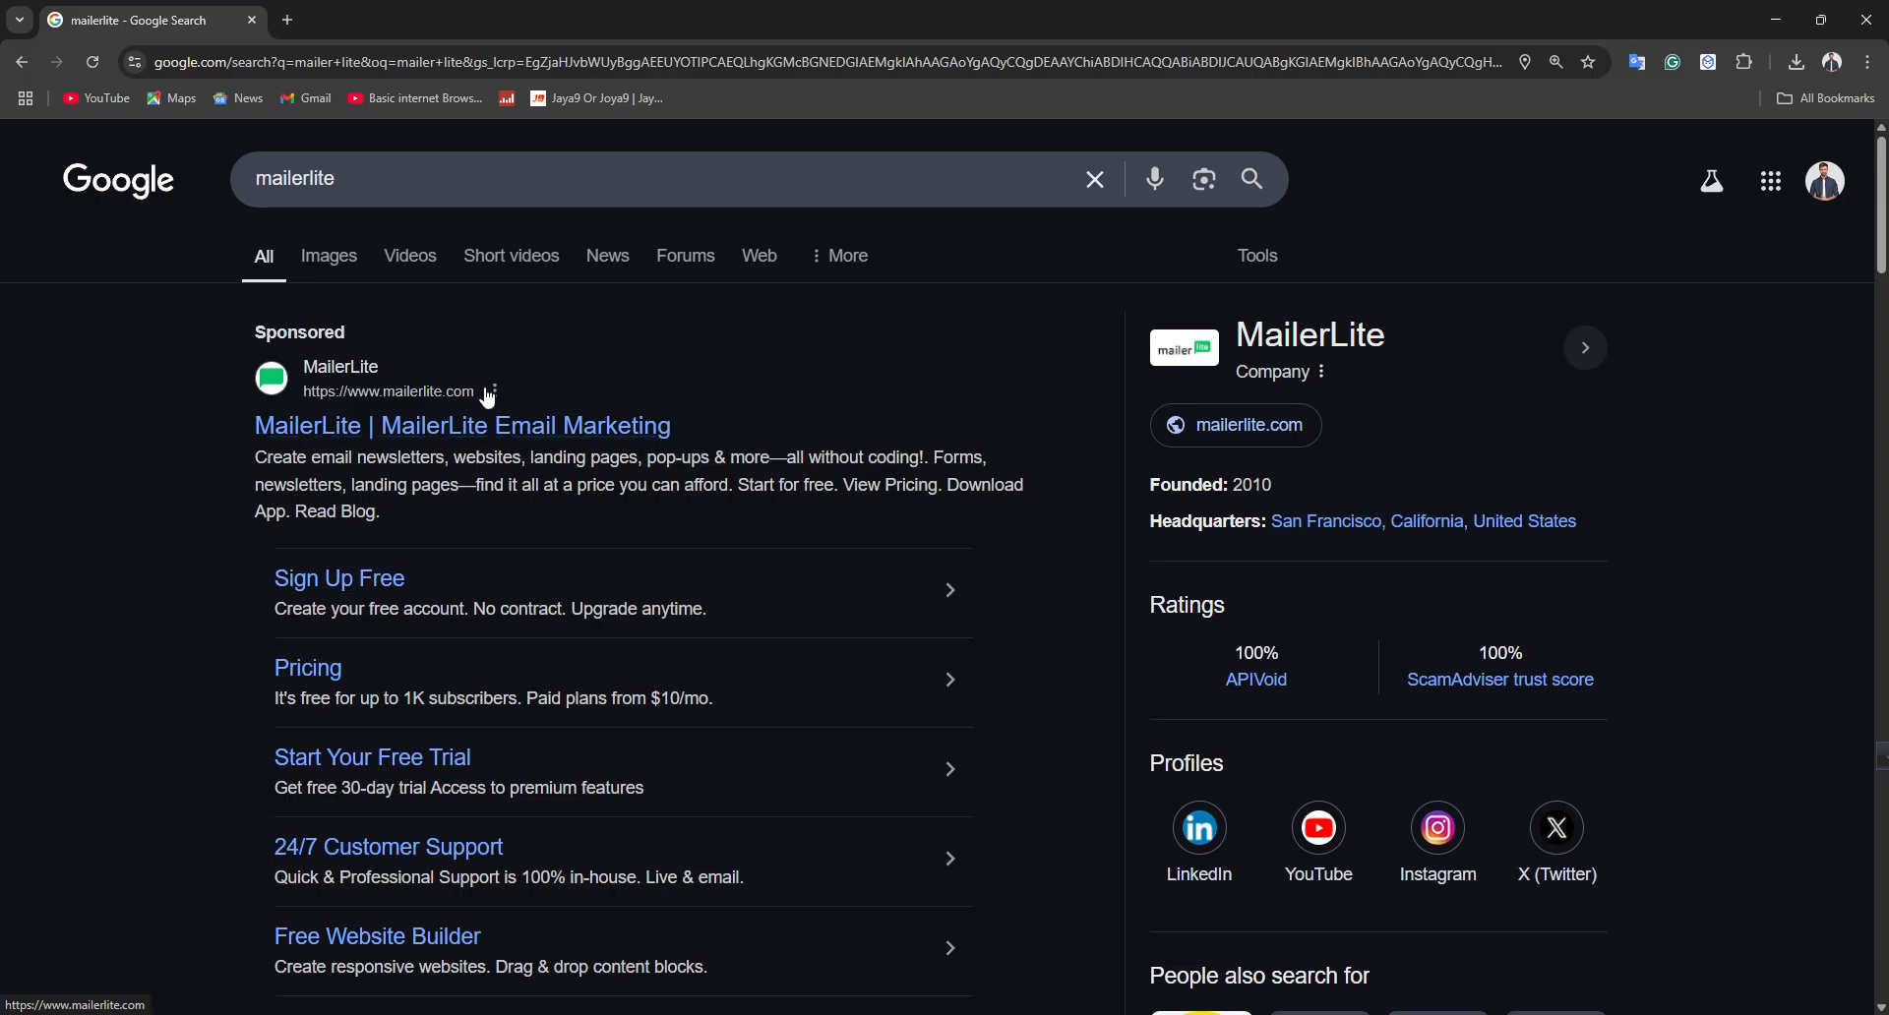
Open the MailerLite website from the sponsored search result and accept all cookies
left_click(459, 433)
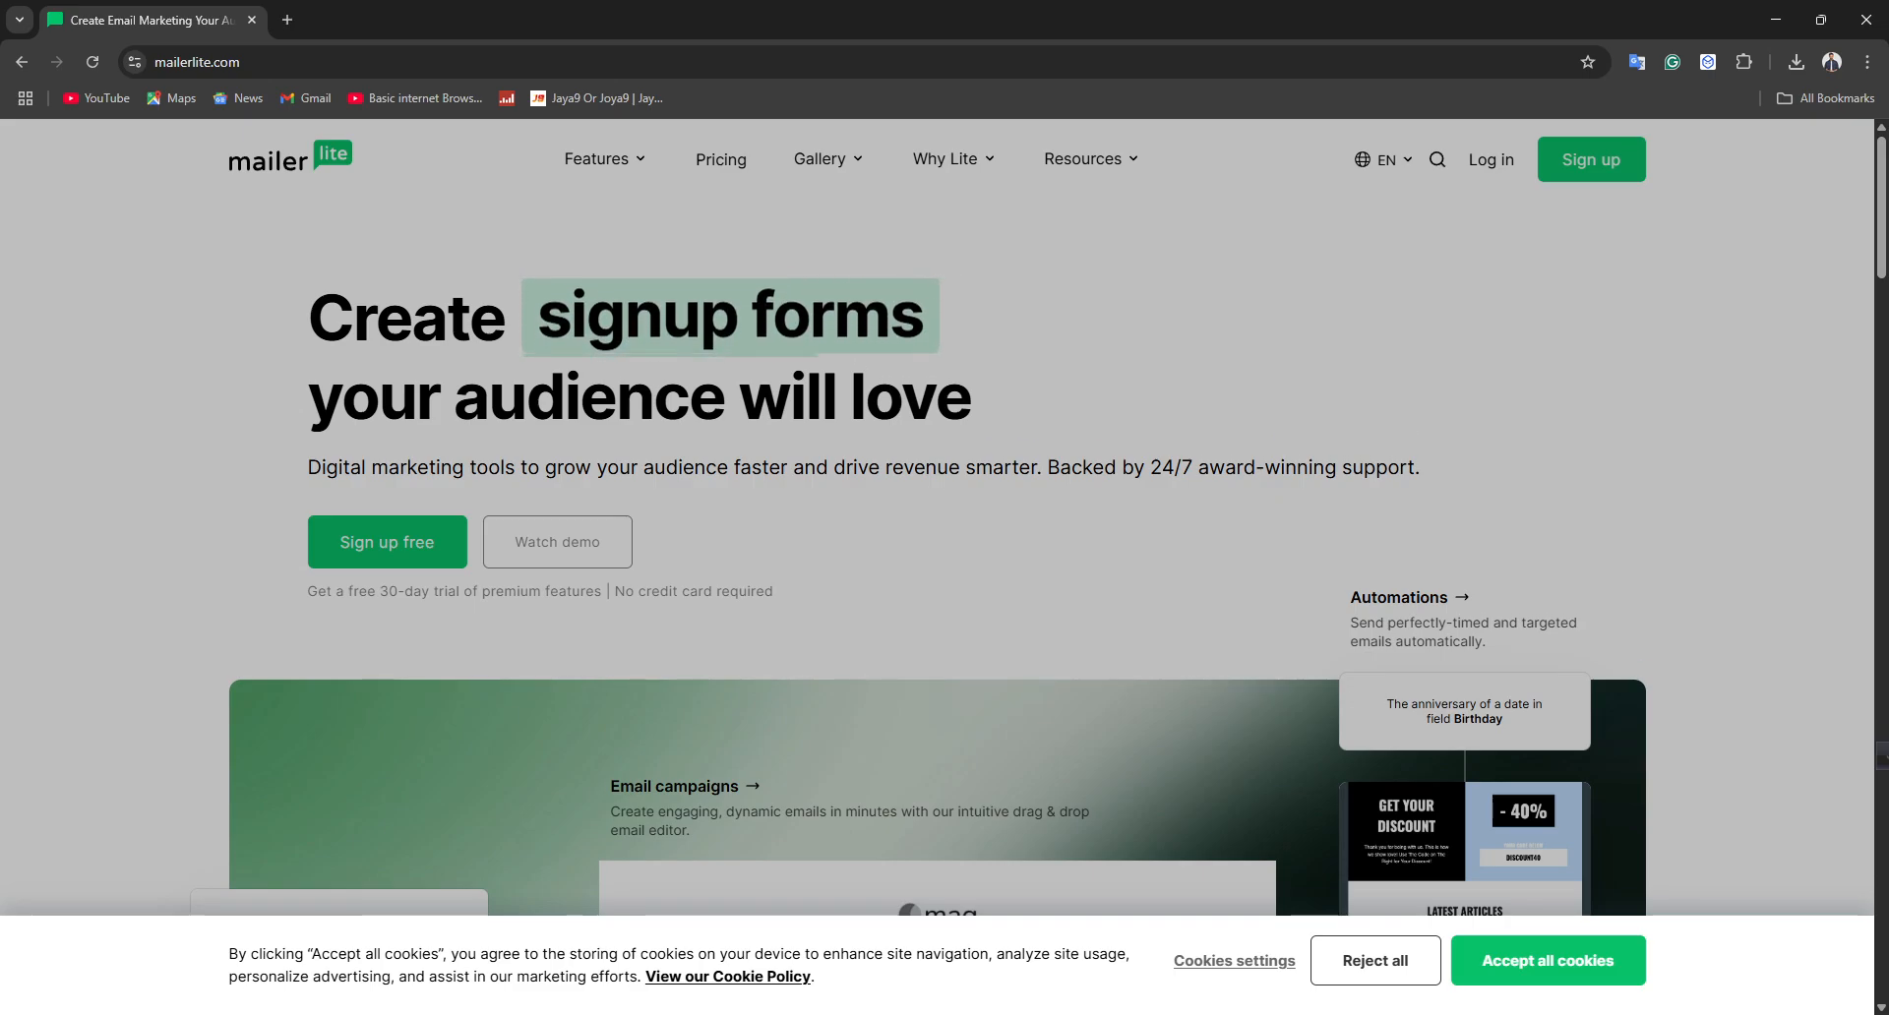
key("ctrl+l")
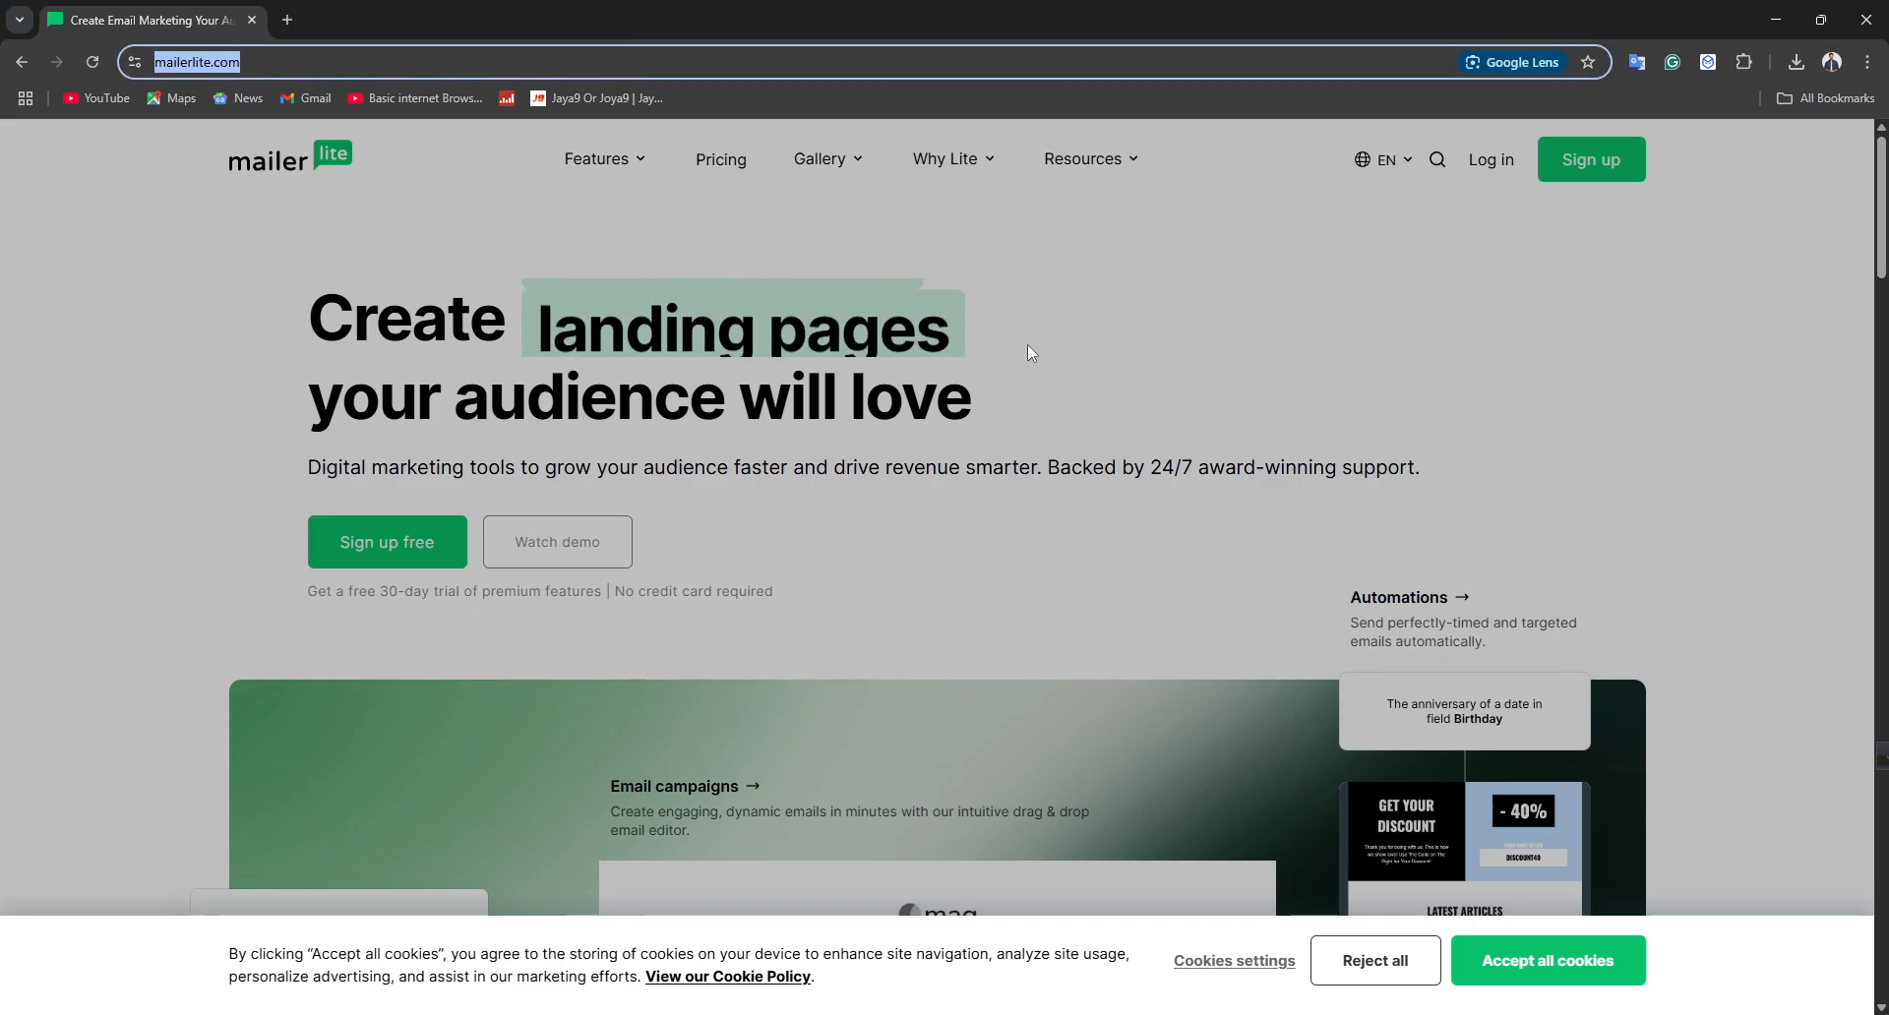
left_click(1520, 958)
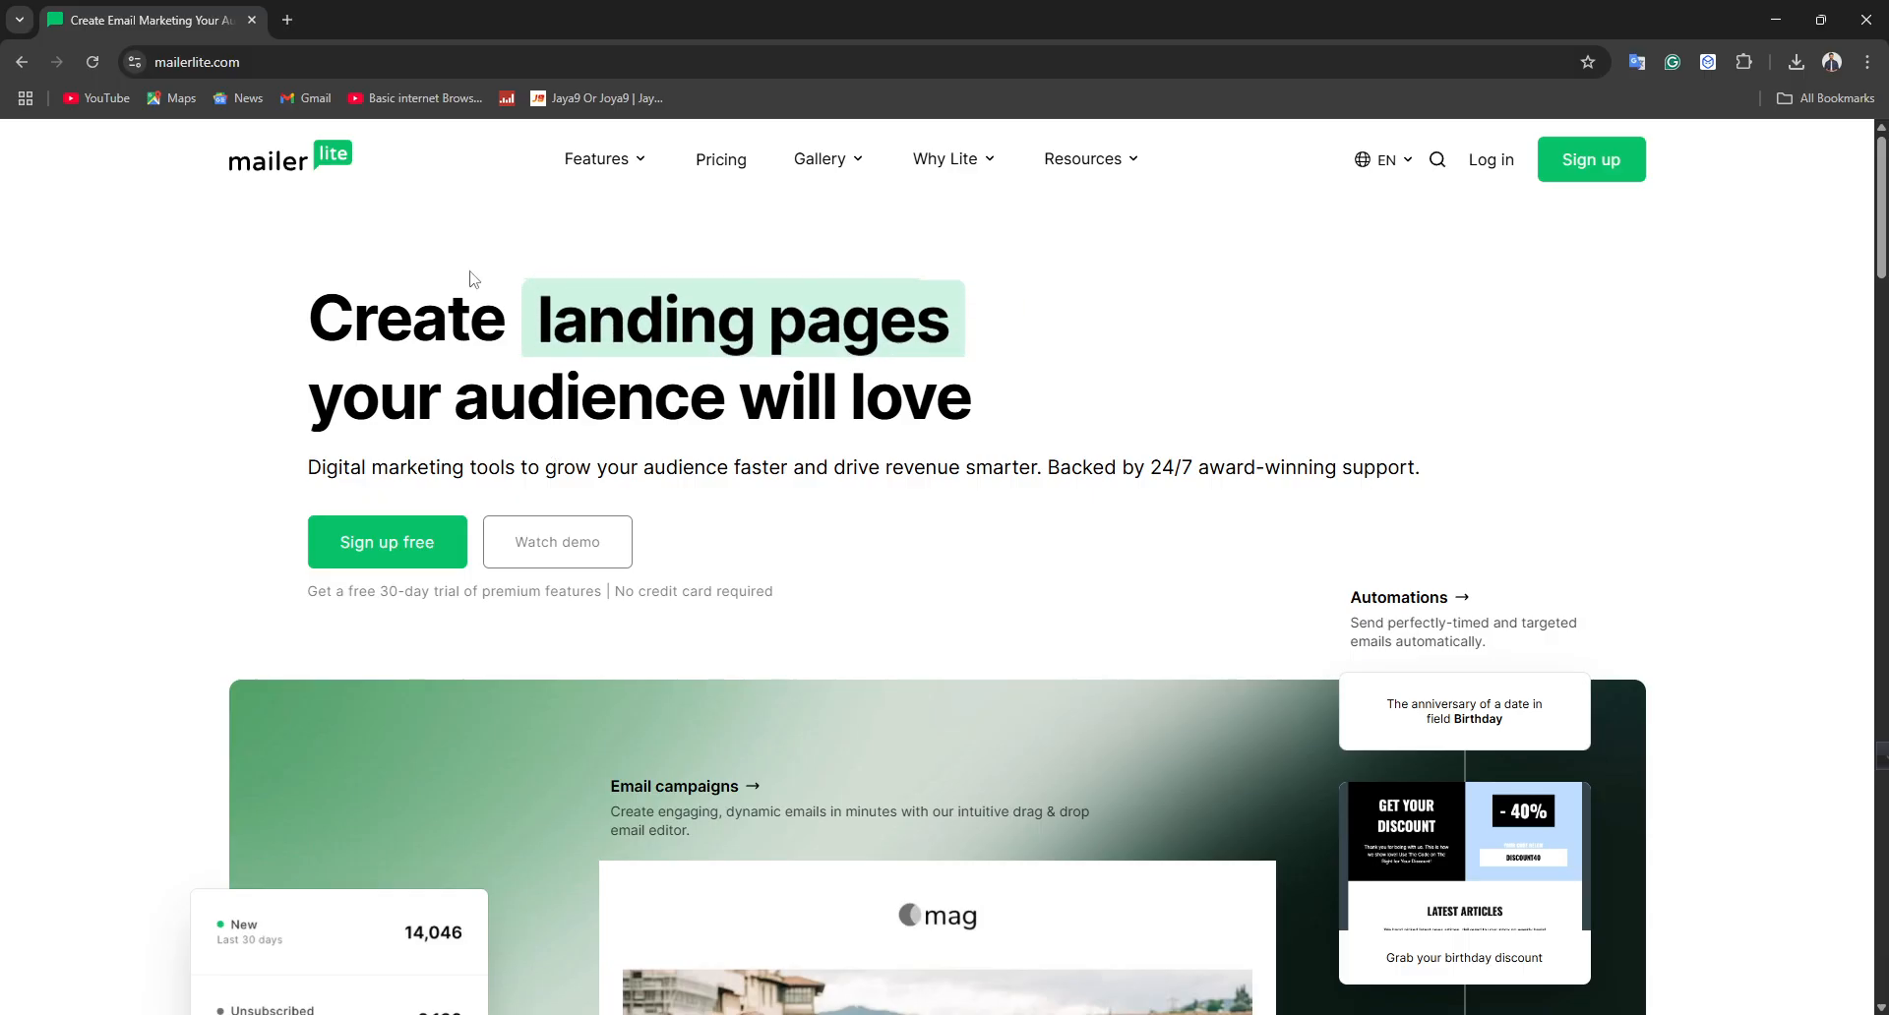
Open the free signup form and autofill the company, name and email fields
left_click(411, 537)
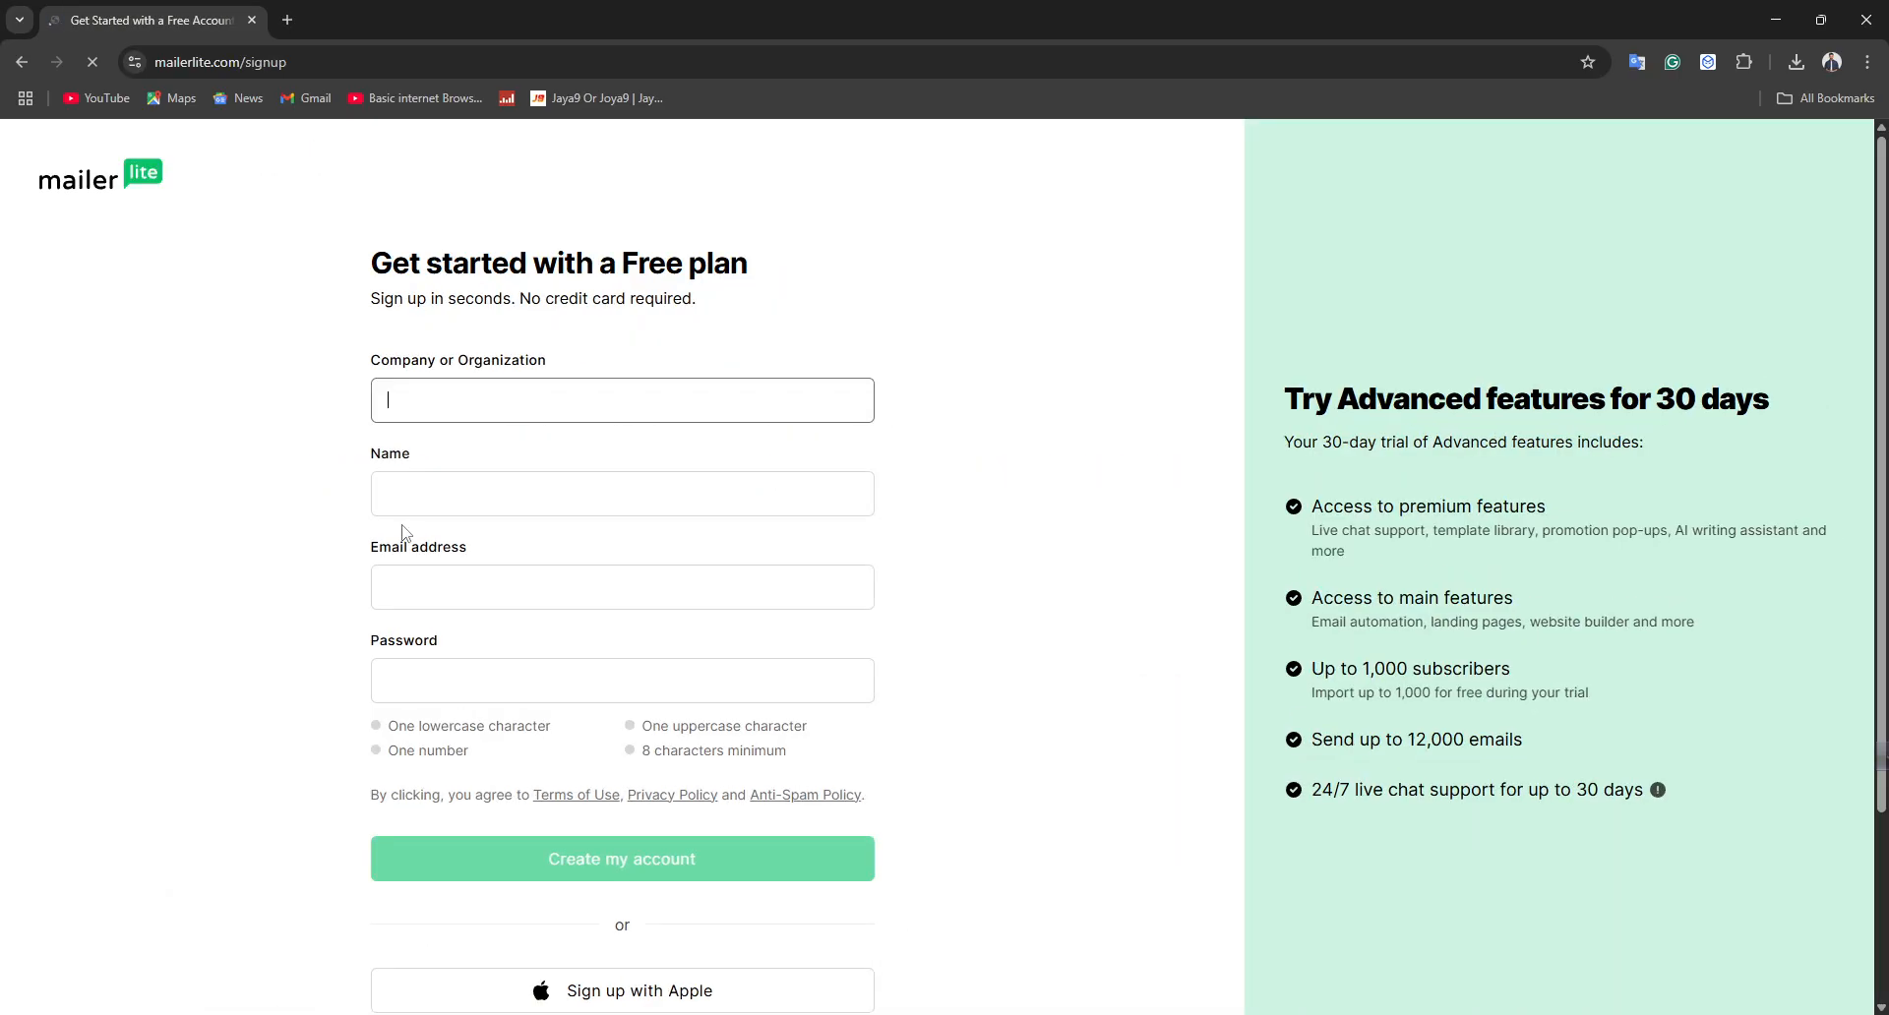
left_click(518, 398)
left_click(534, 451)
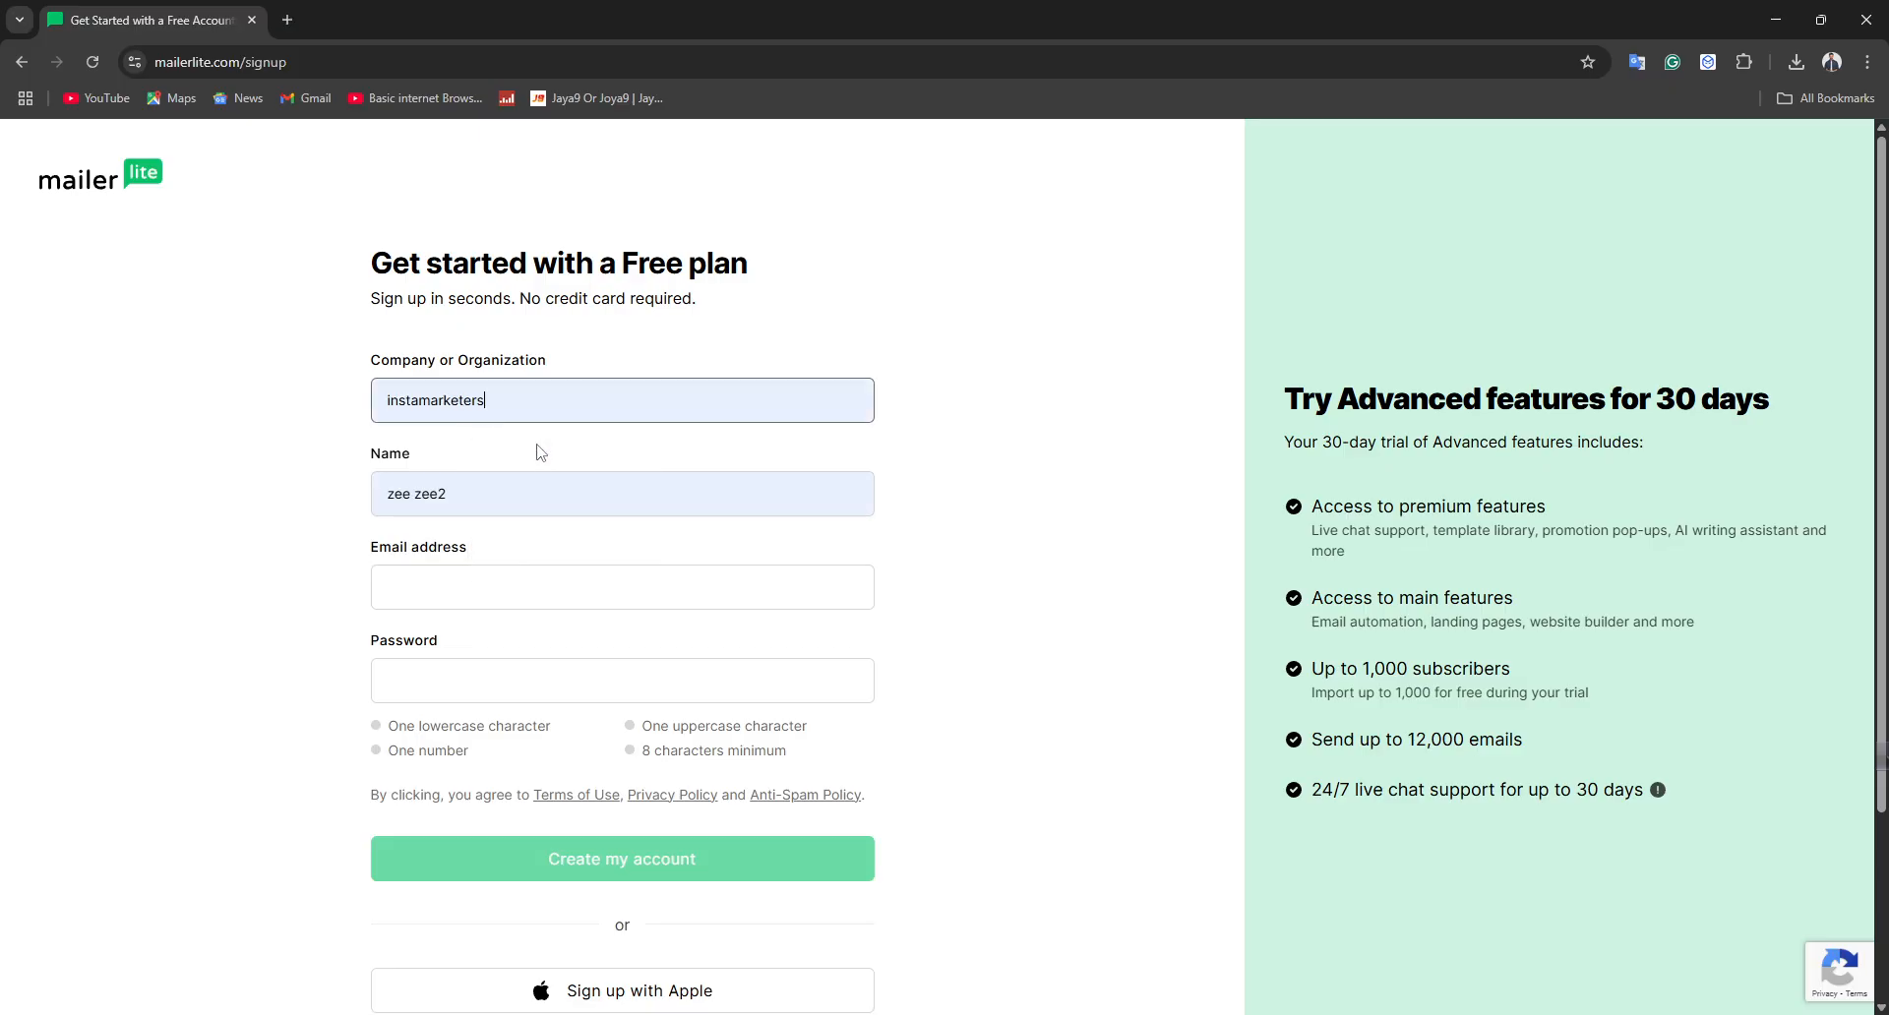
left_click(460, 591)
left_click(513, 641)
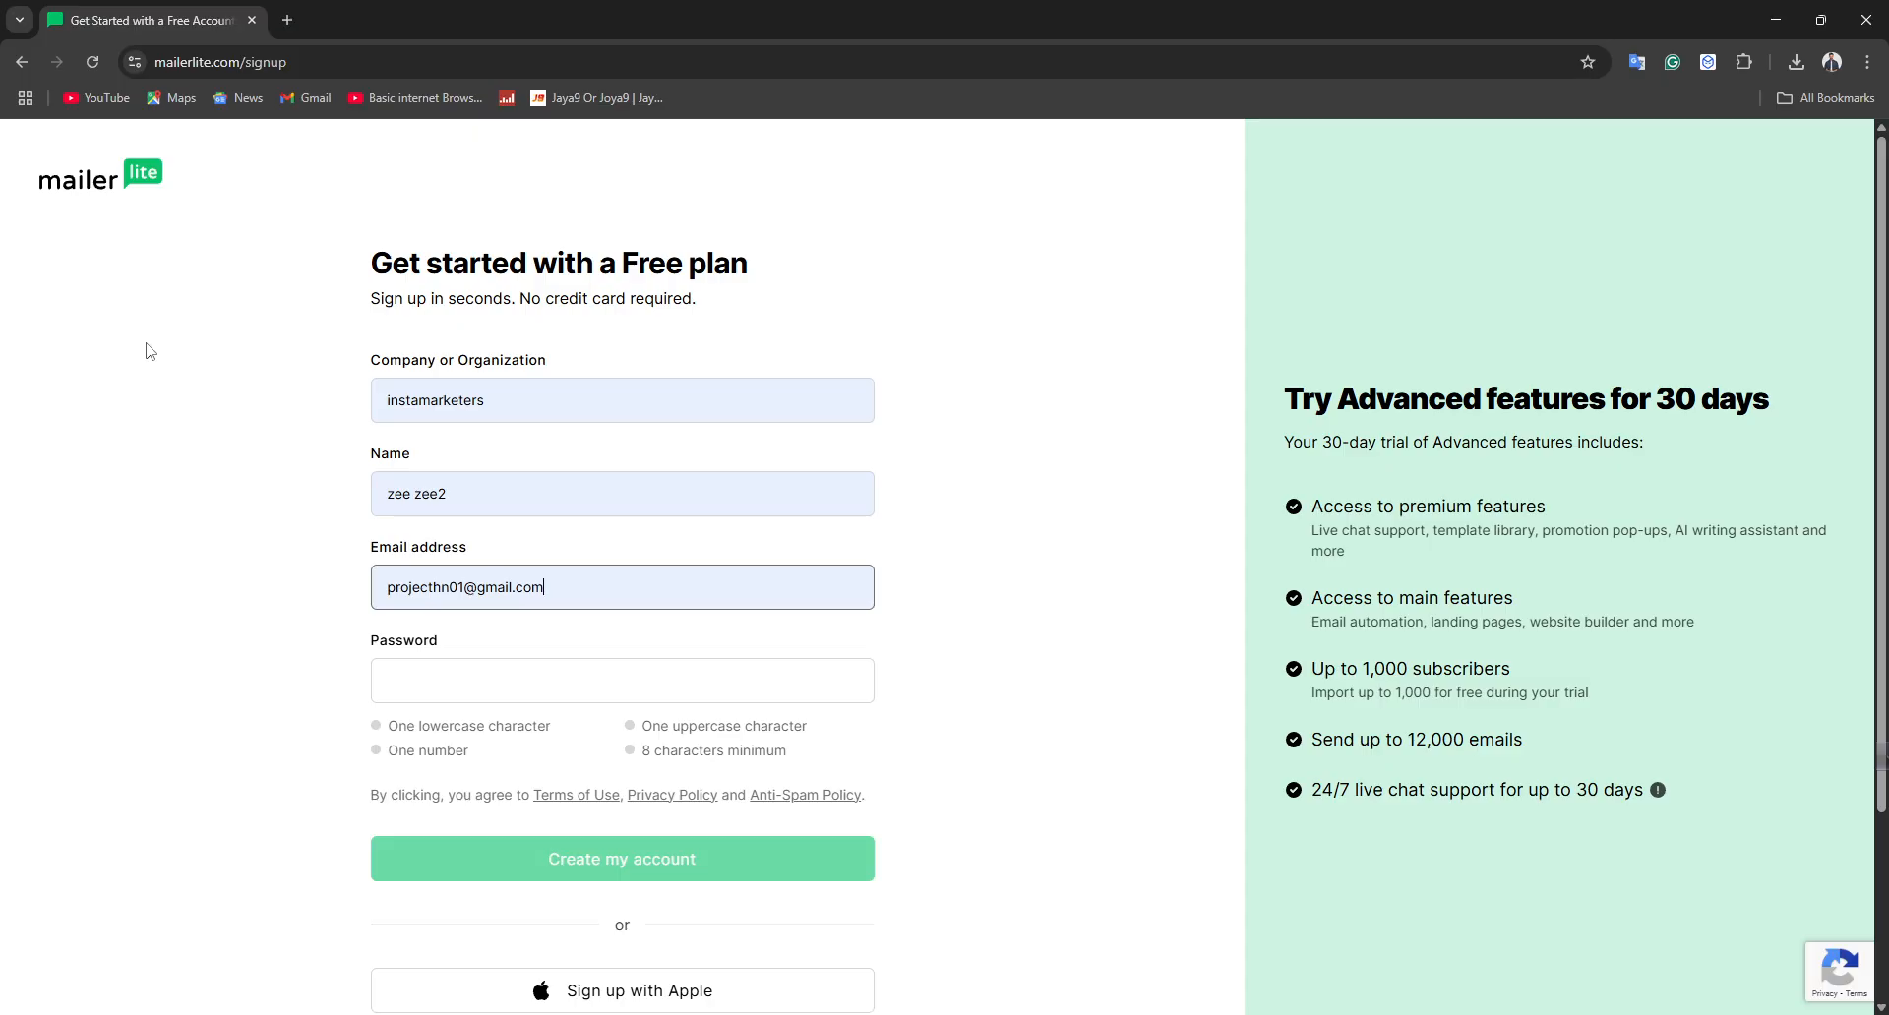
scroll(245, 506, "down", 3)
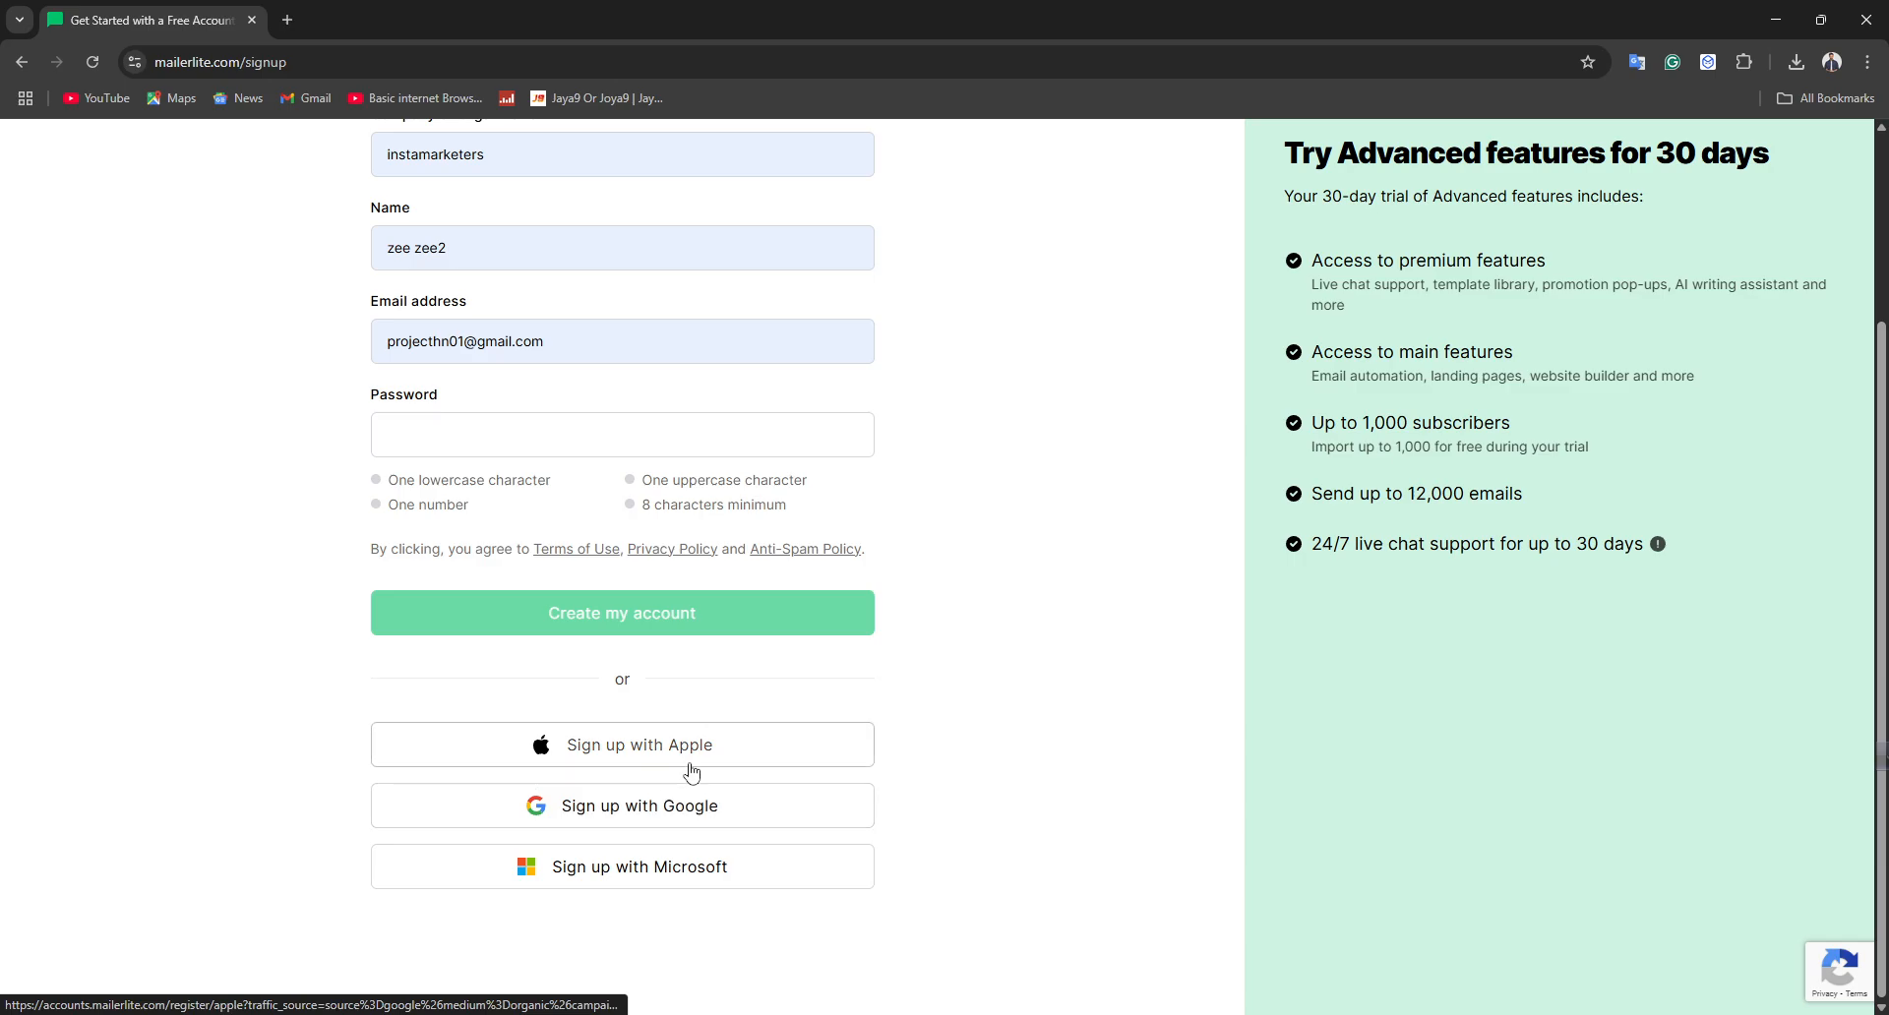
Register with Google, naming the new account JacksGuide and agreeing to the terms
left_click(647, 824)
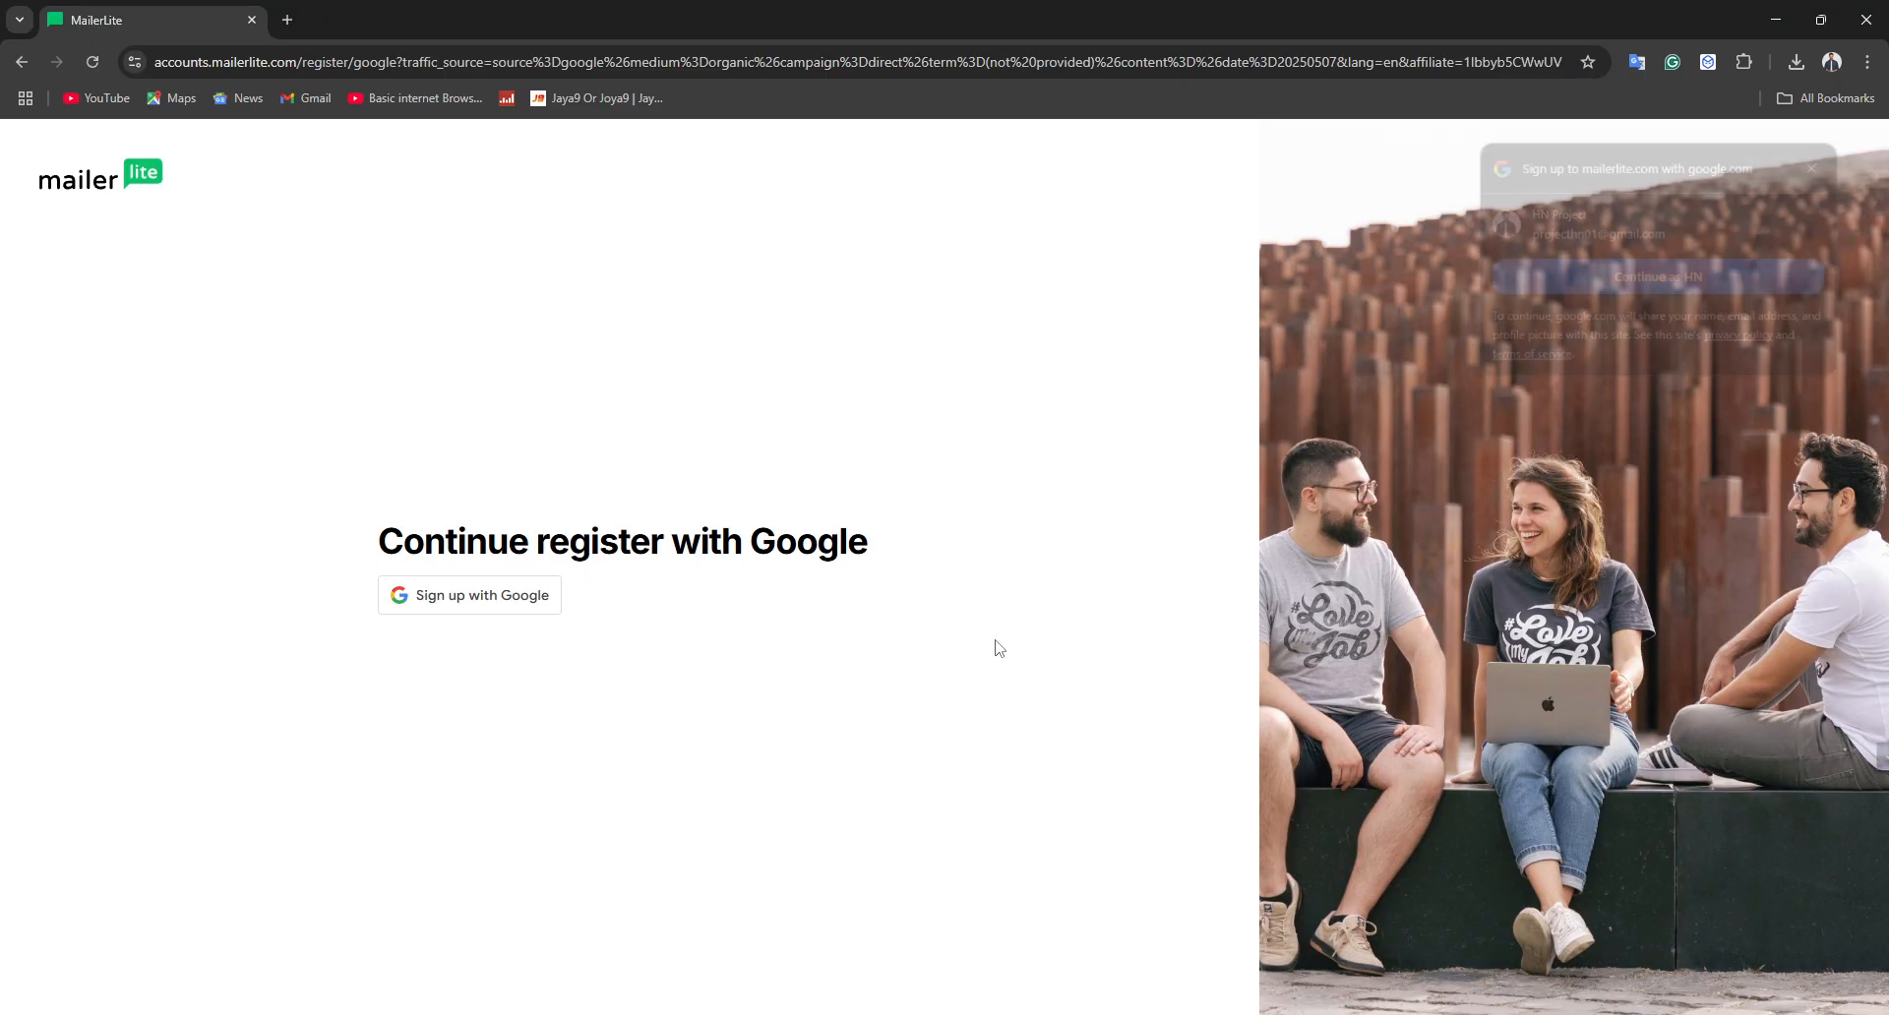
left_click(1737, 277)
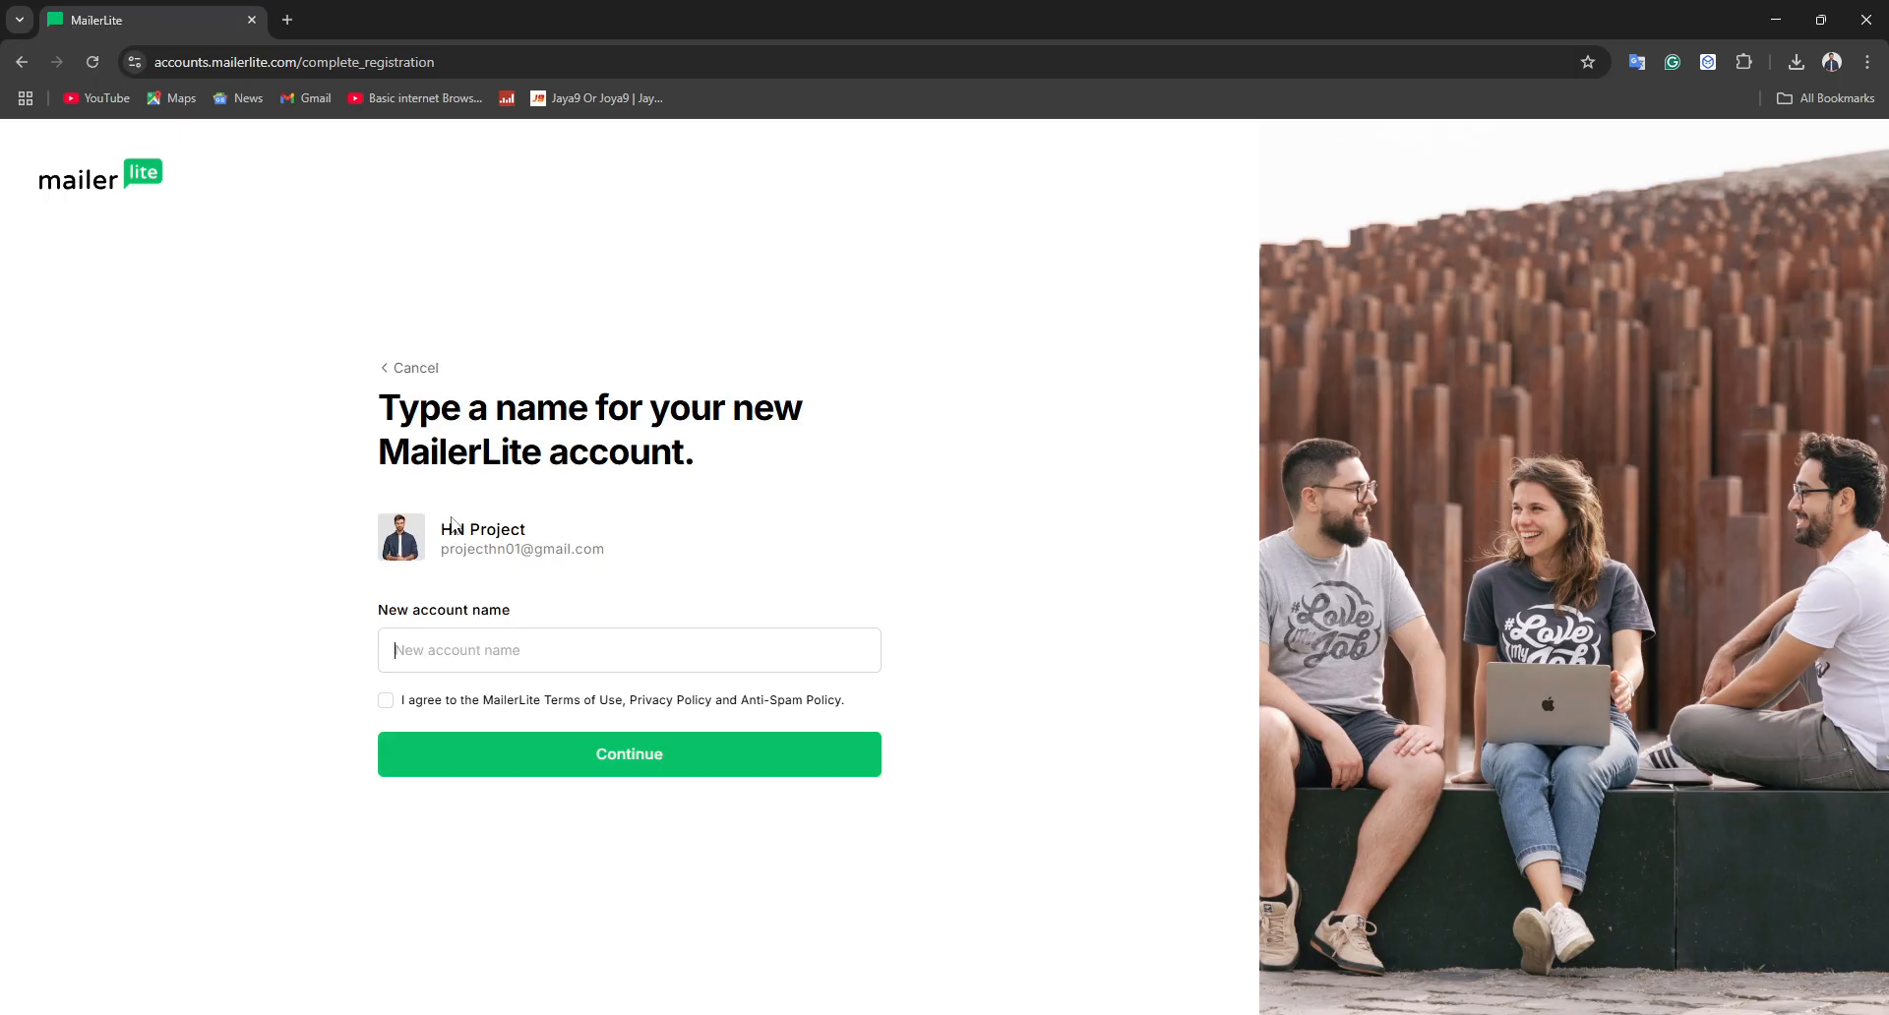
left_click(385, 701)
left_click(440, 656)
type("JacksGuide")
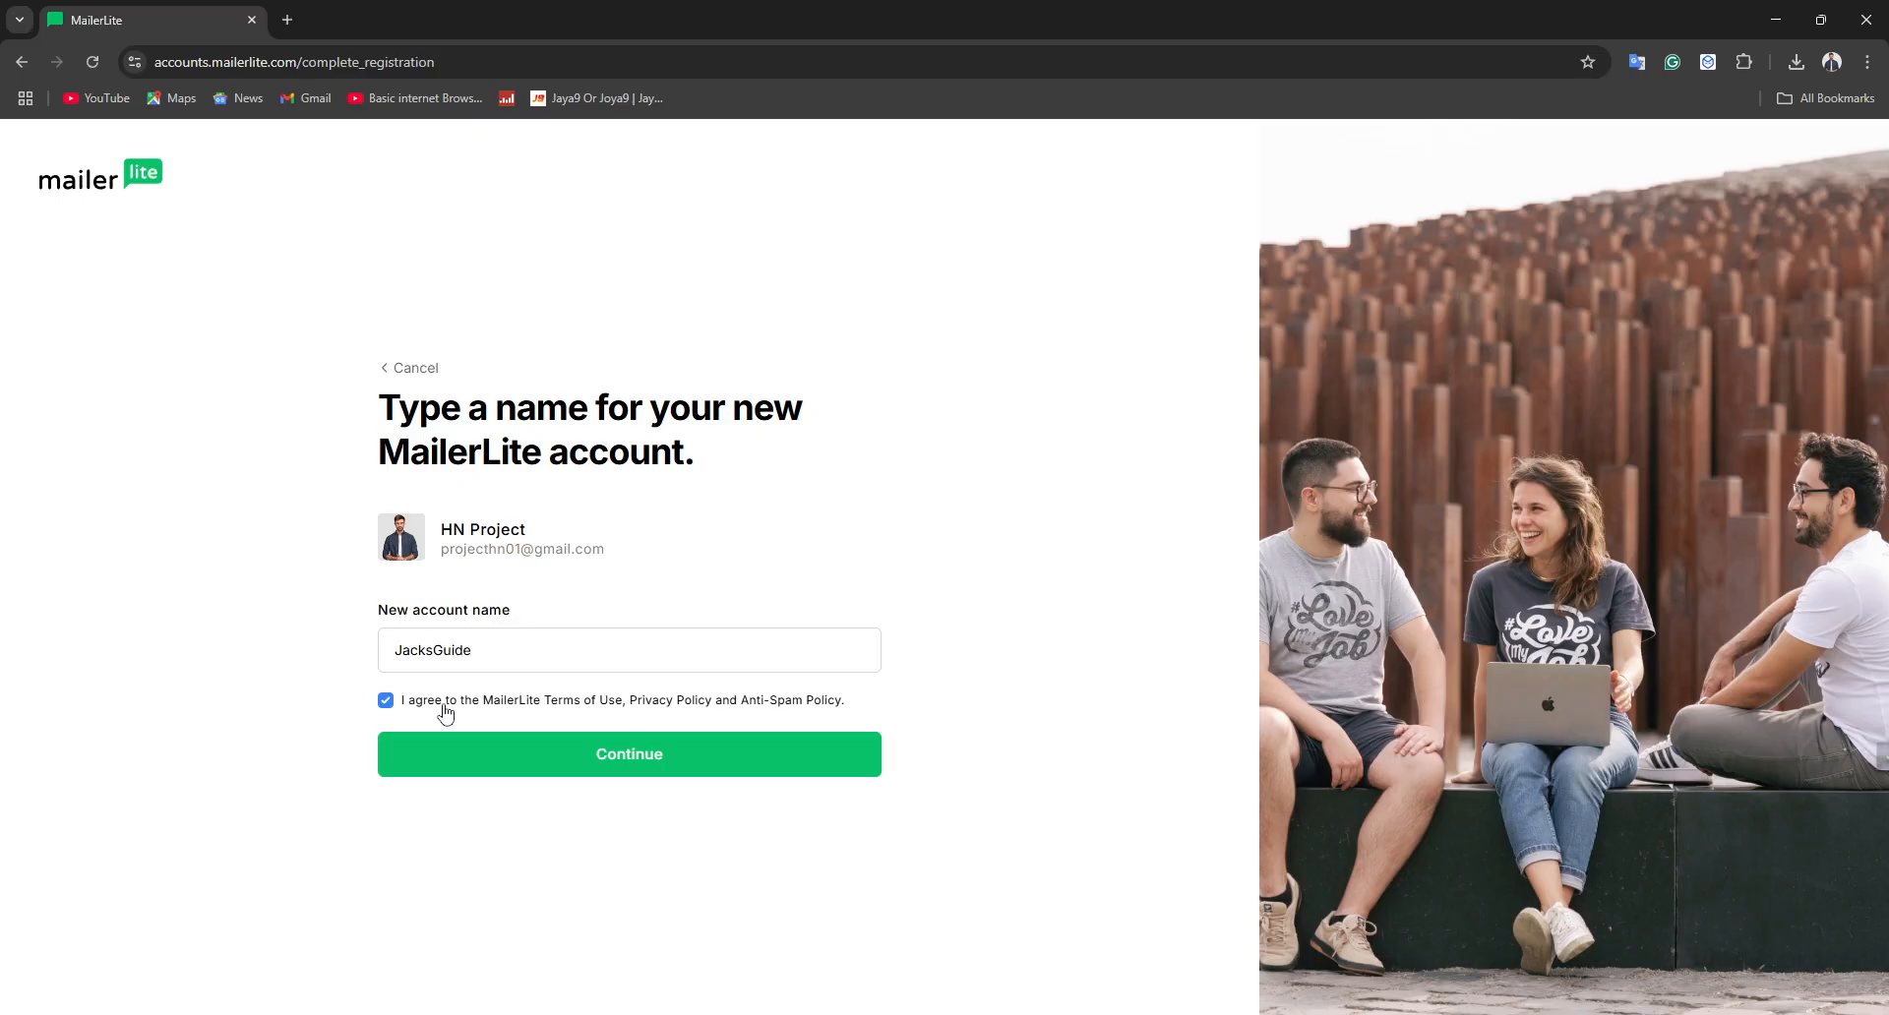
left_click(580, 760)
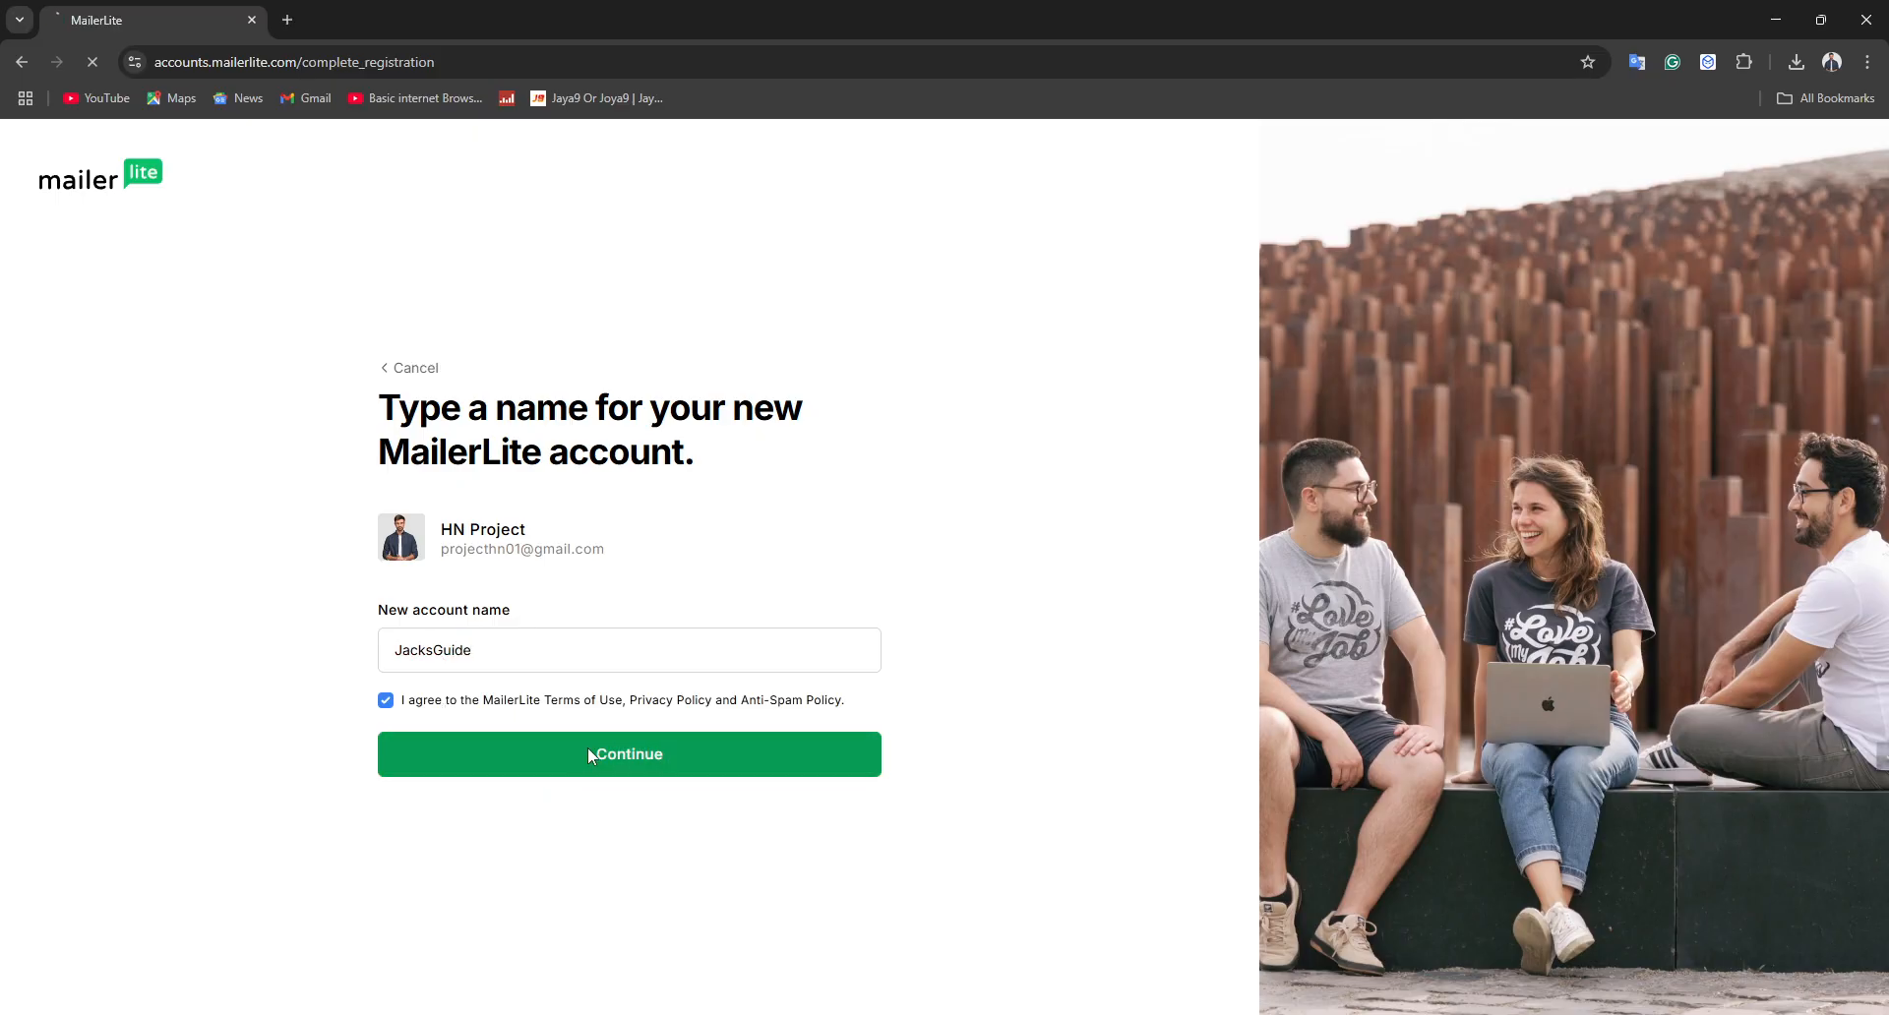
Open a new browser tab, return to MailerLite and start completing the profile from the dashboard
left_click(287, 20)
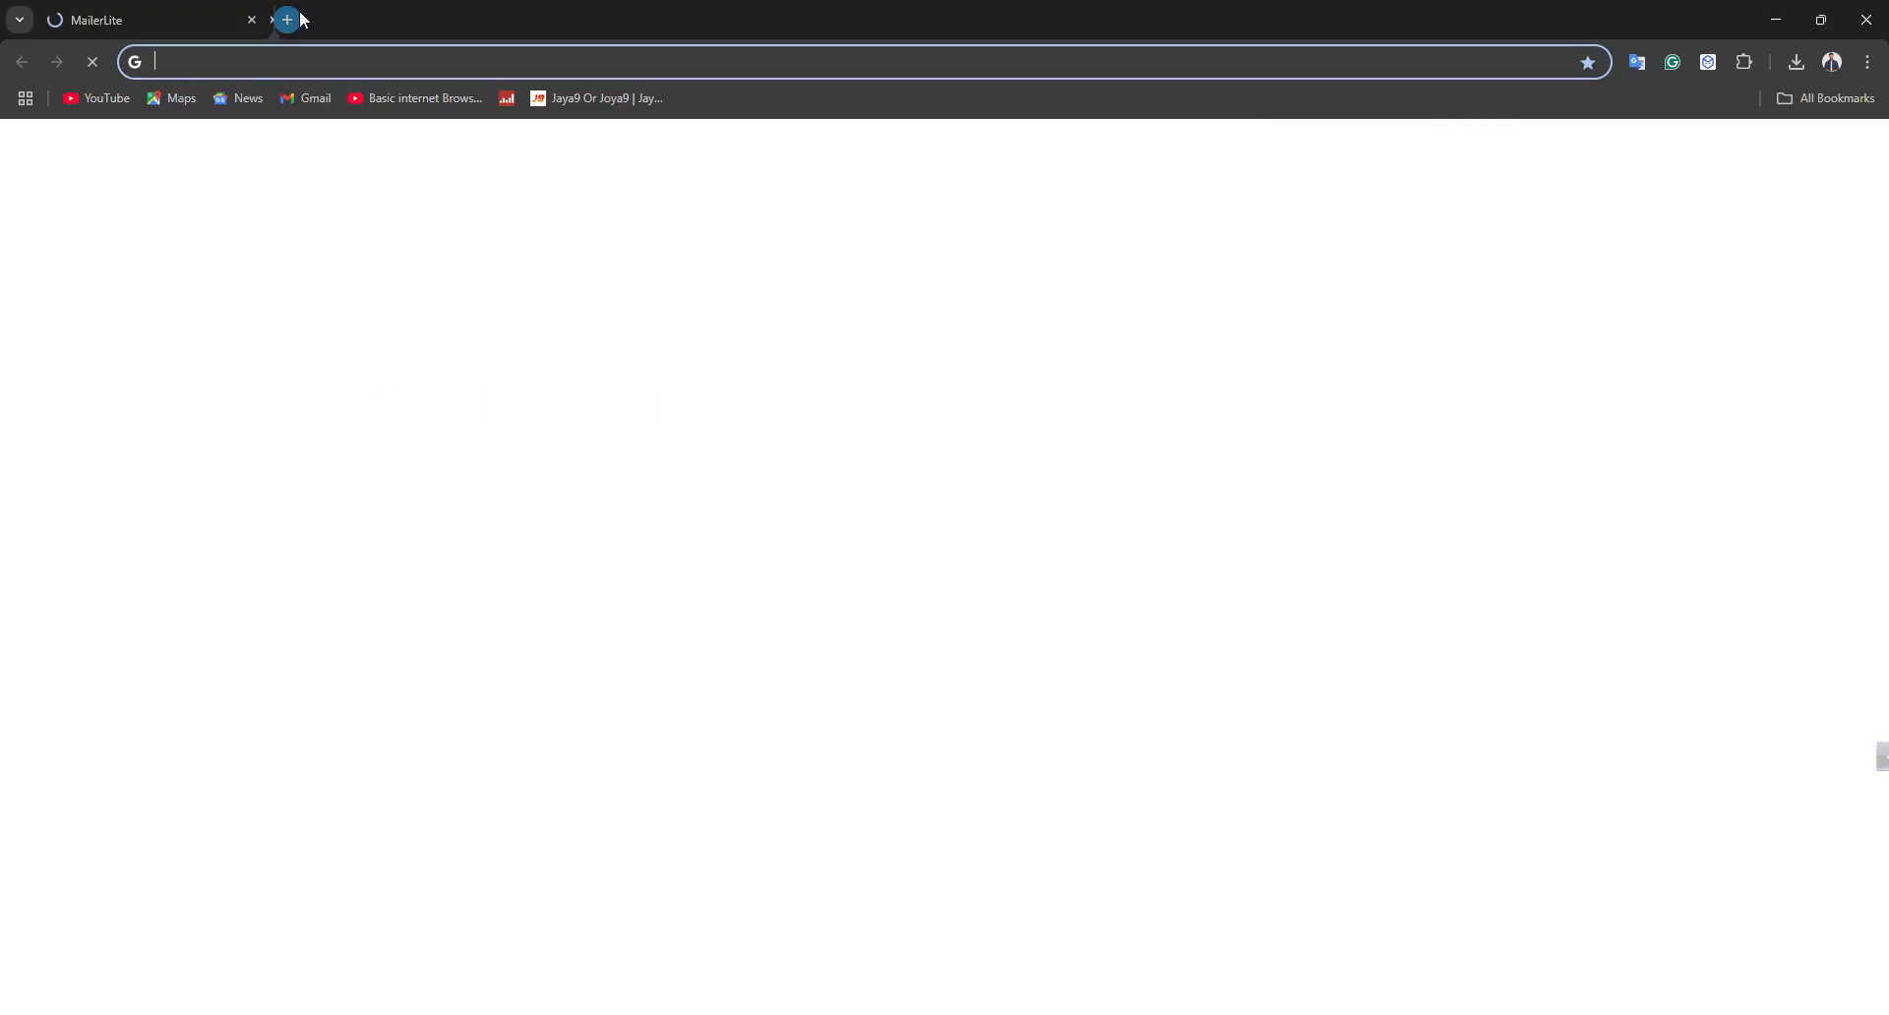
left_click(231, 20)
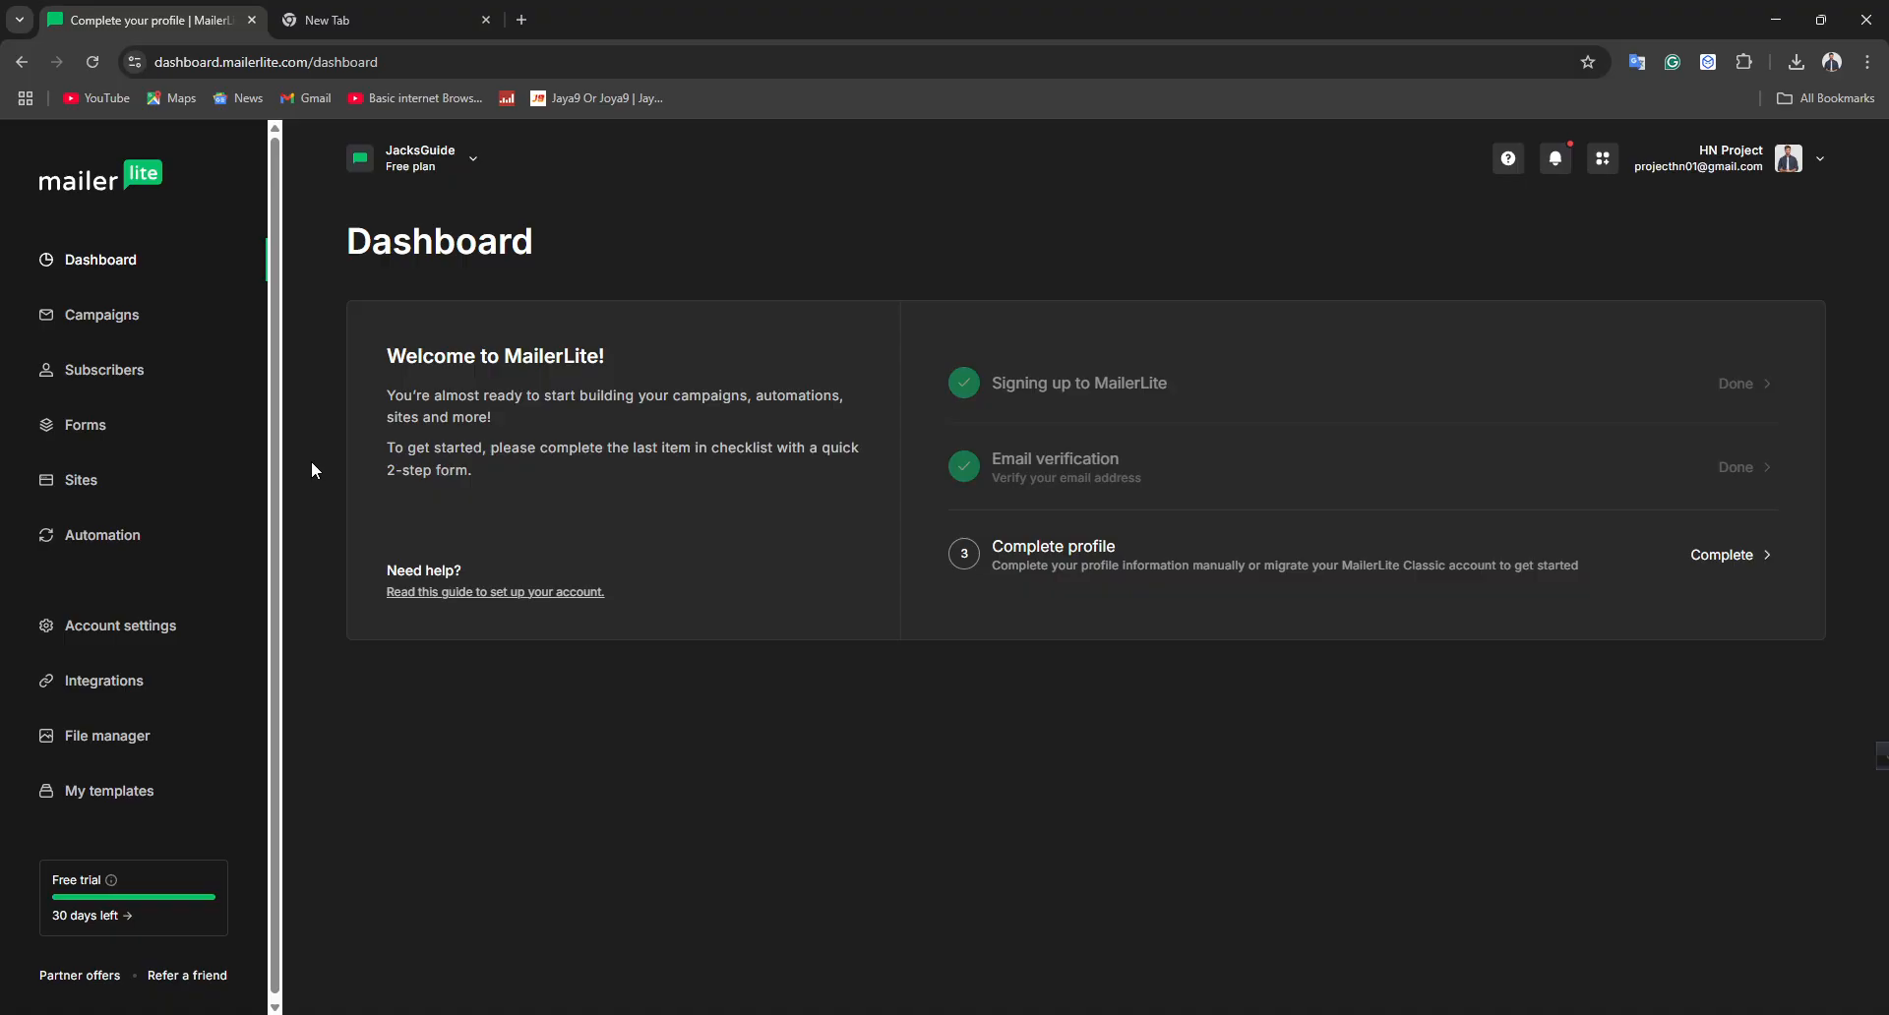
left_click(1700, 555)
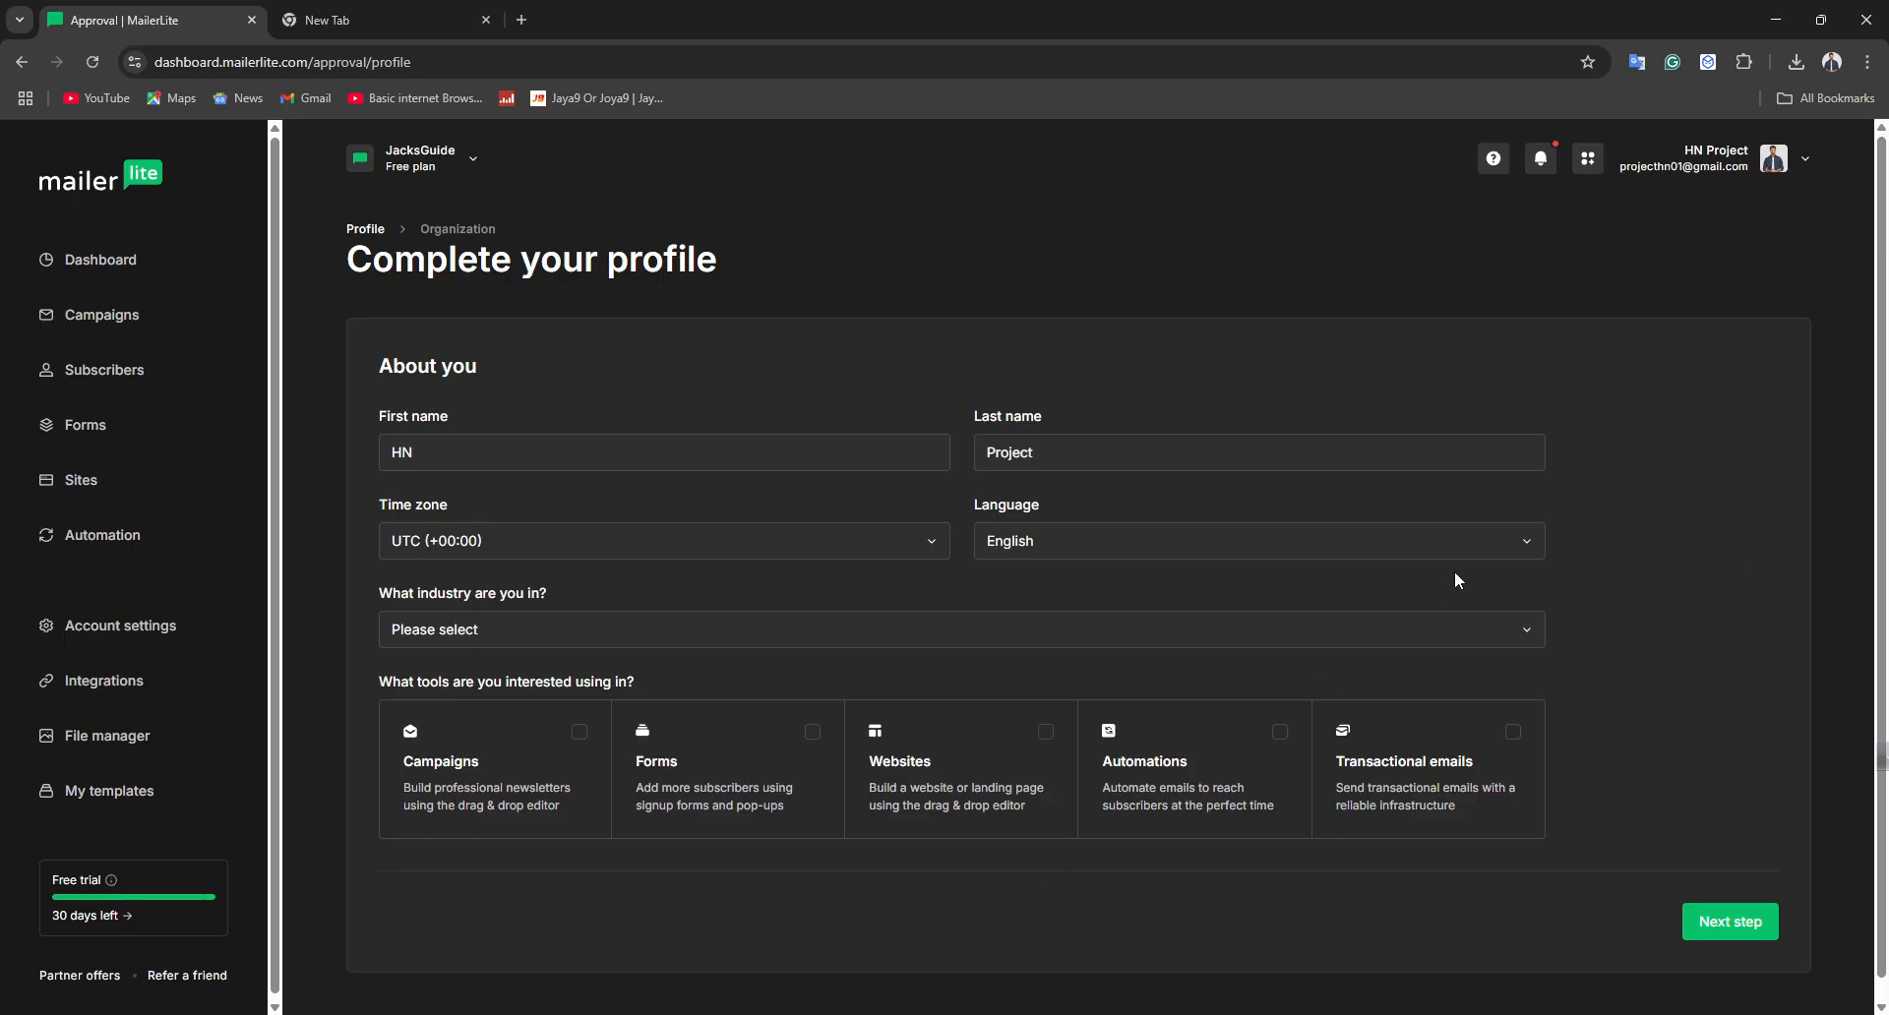
double_click(402, 455)
left_click(1101, 460)
left_click(1081, 541)
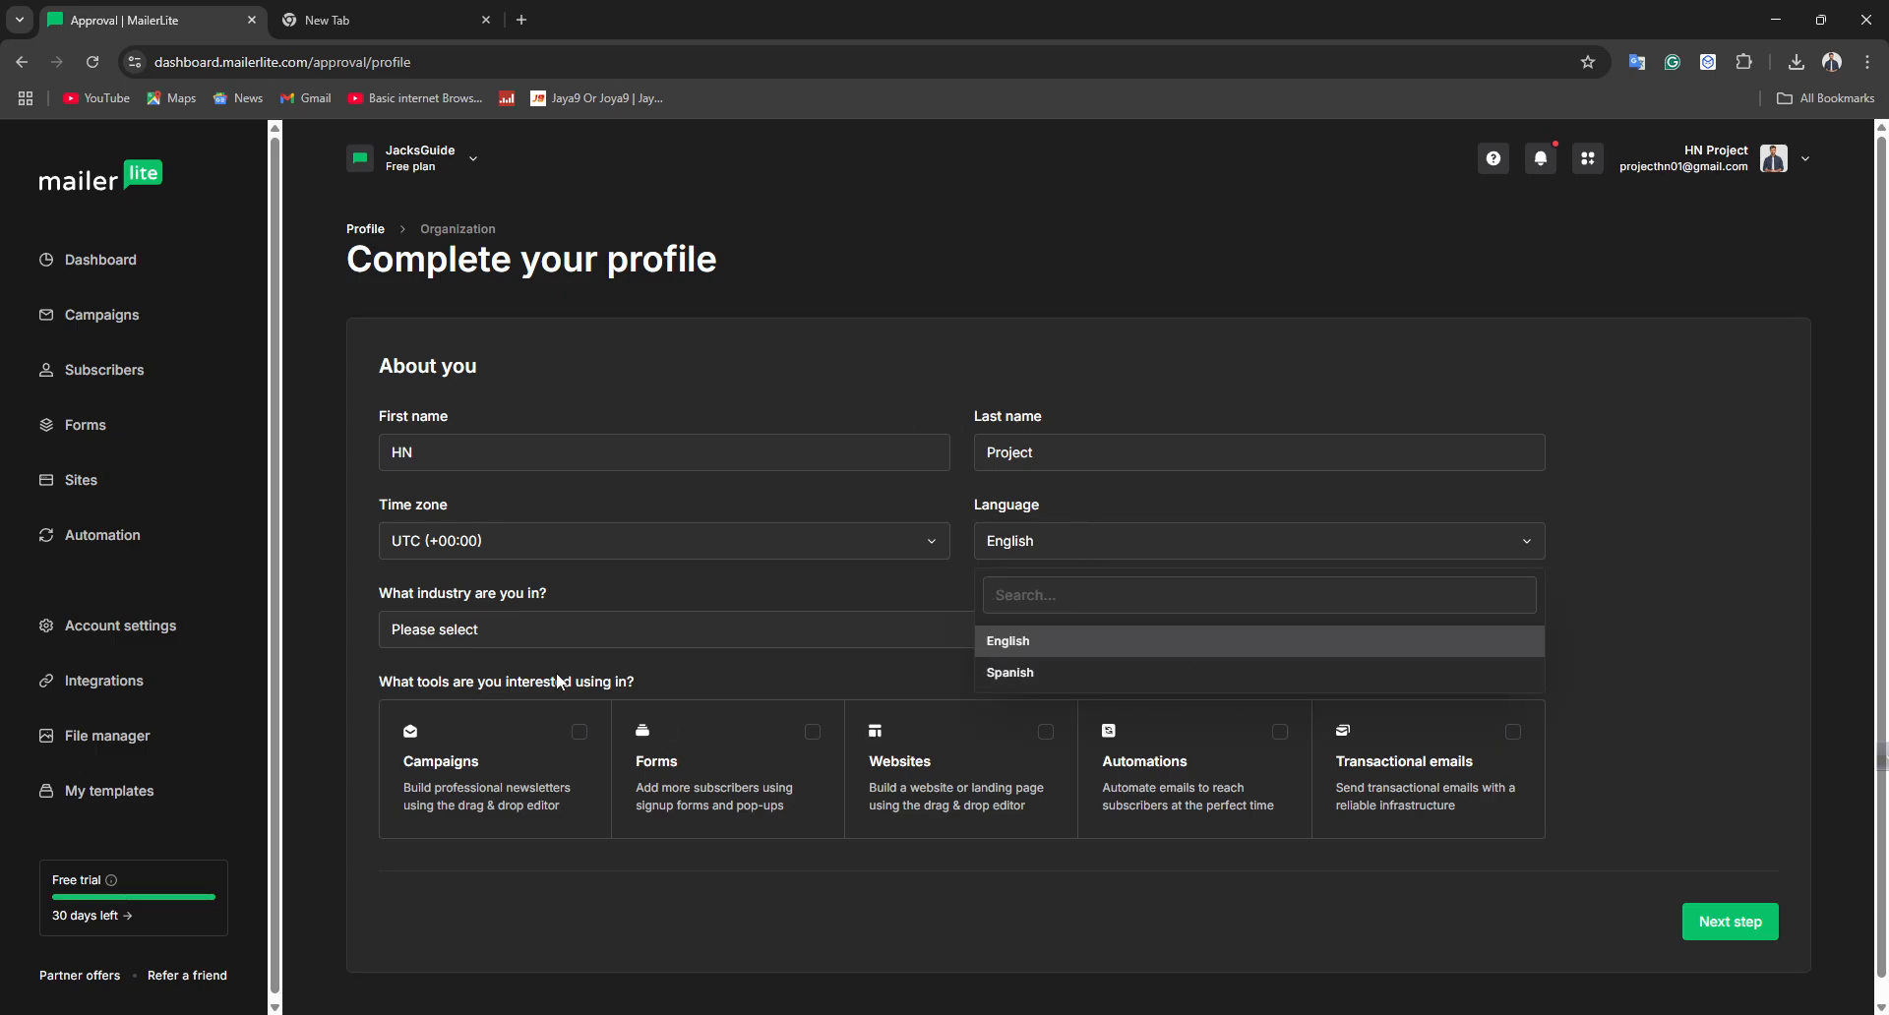
left_click(582, 590)
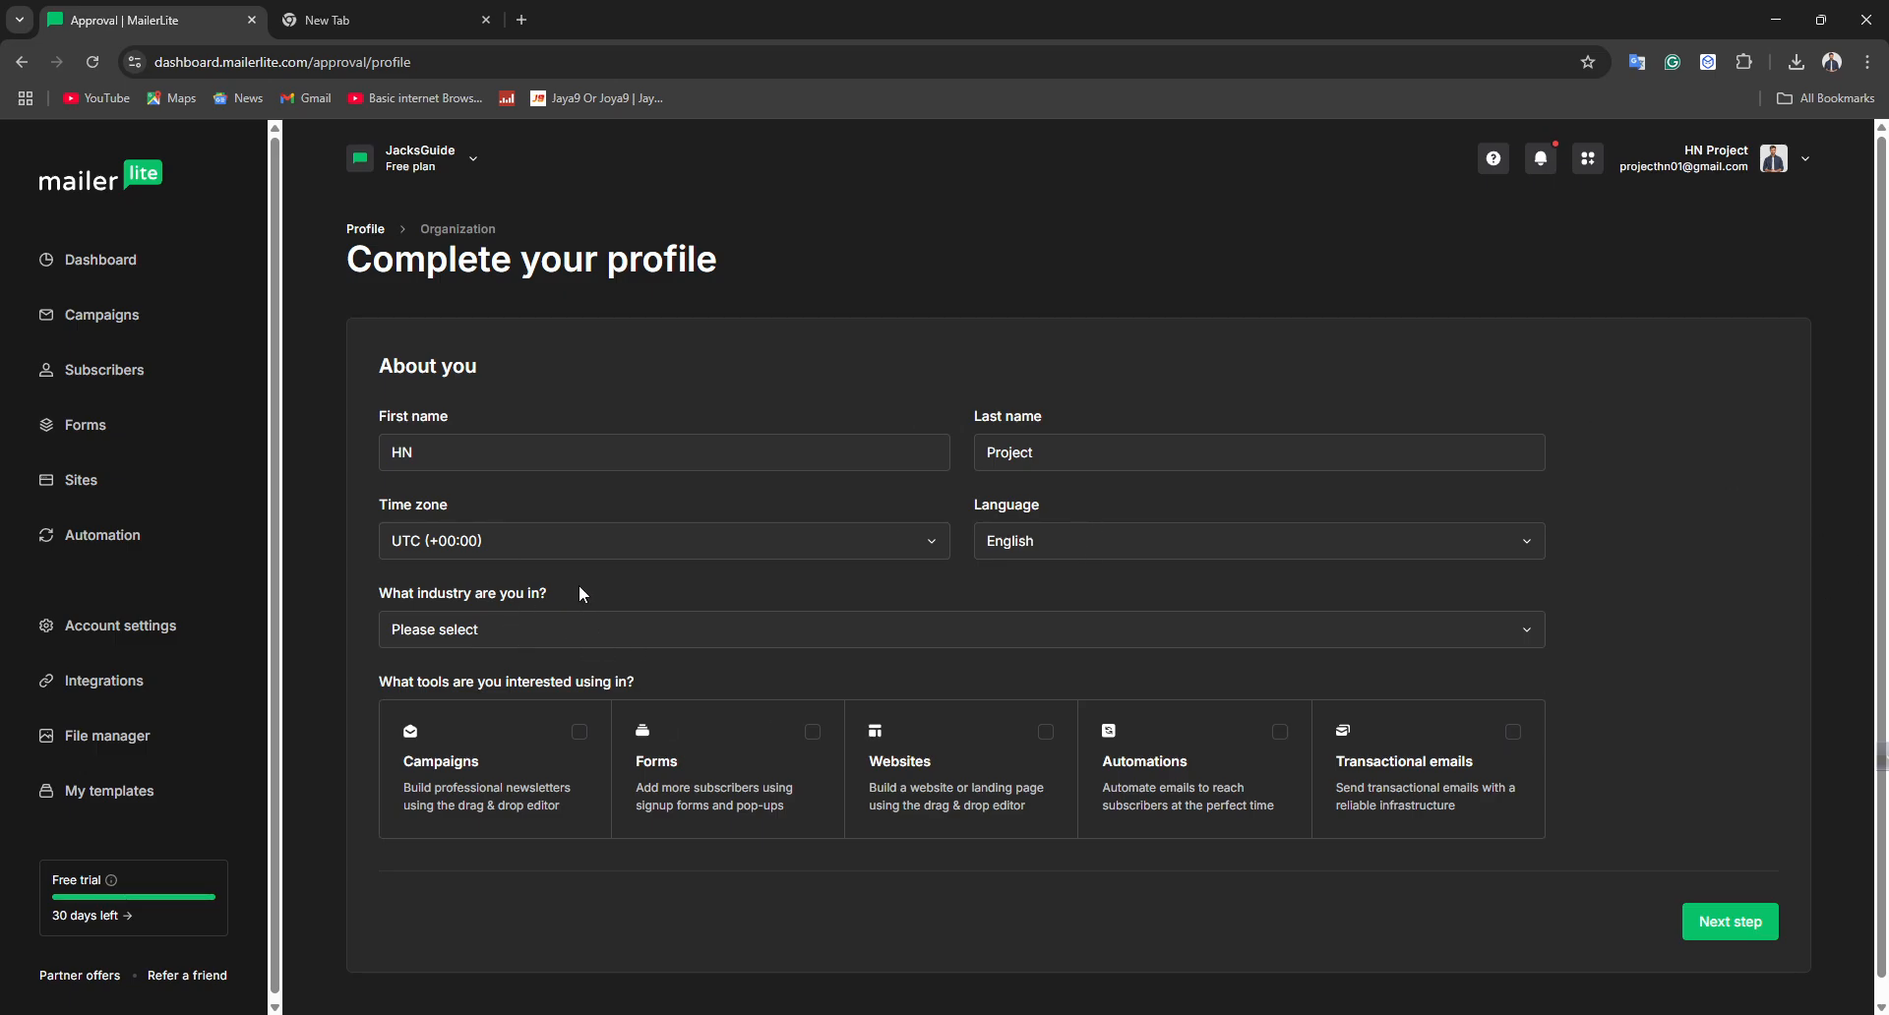
Set the industry to Artist
left_click(635, 635)
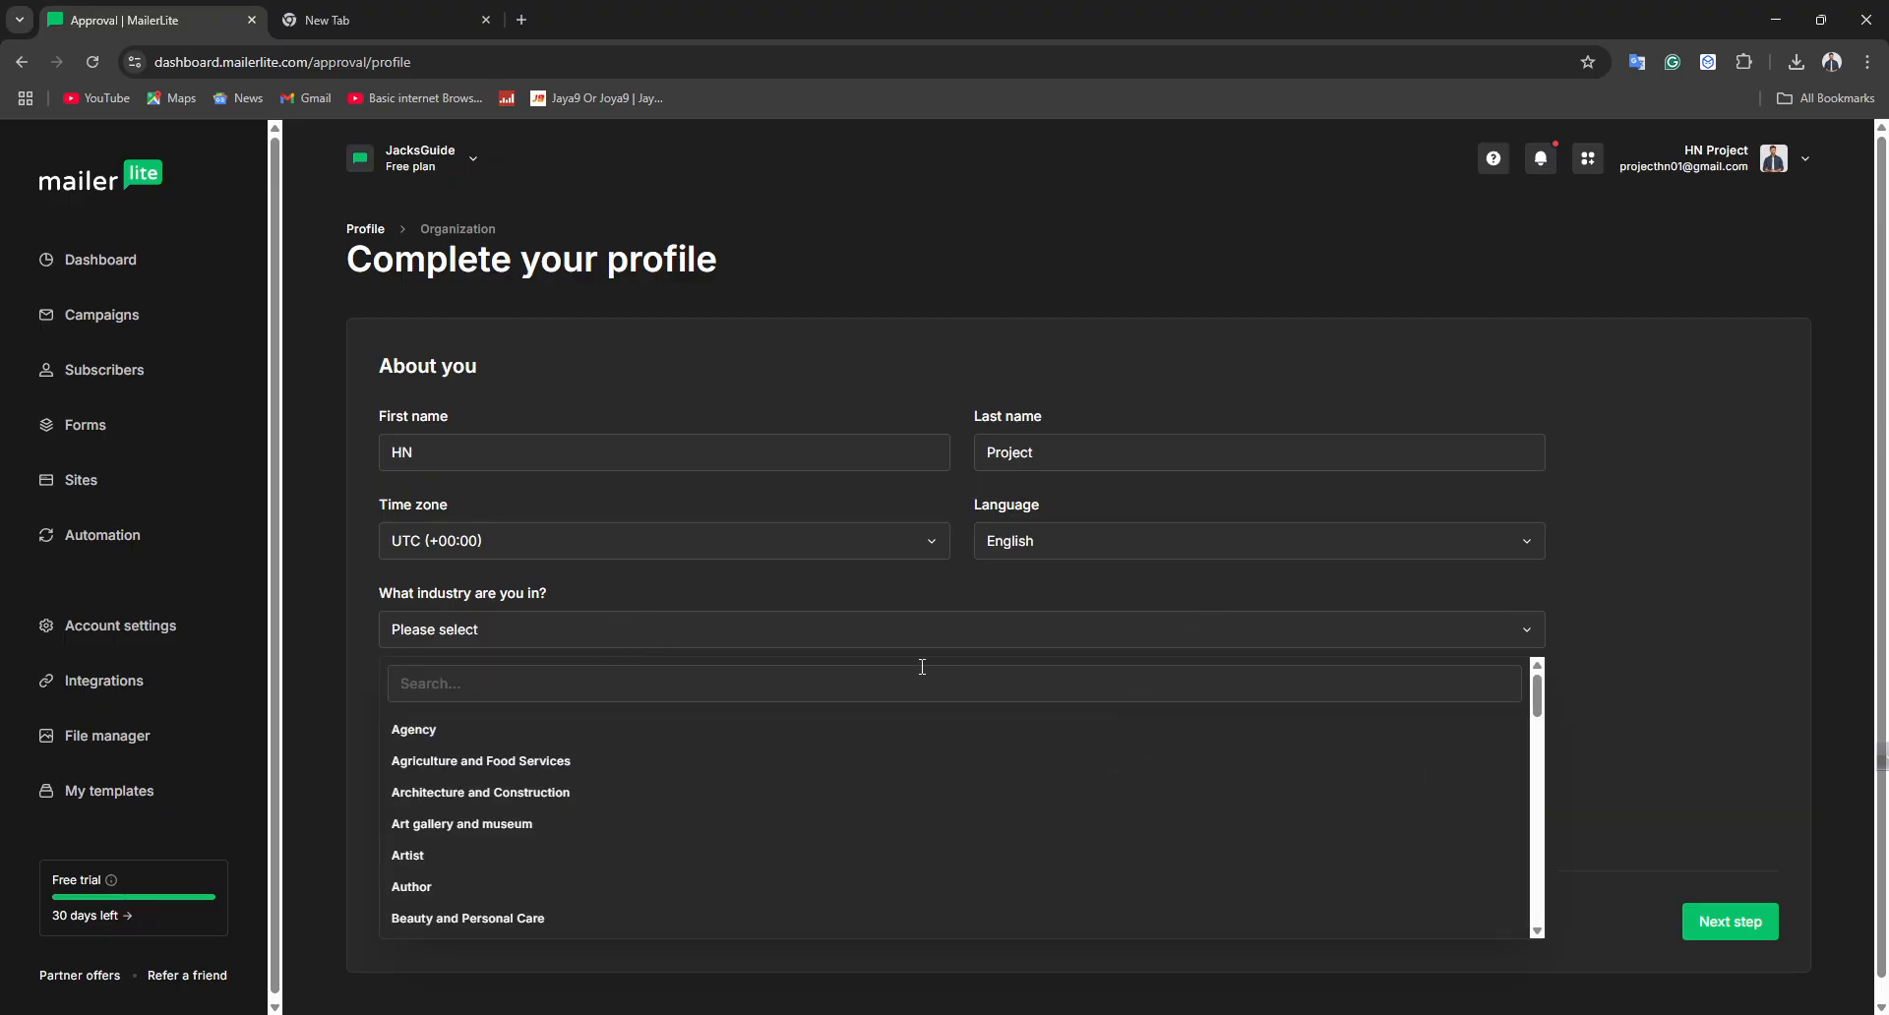
left_click(889, 733)
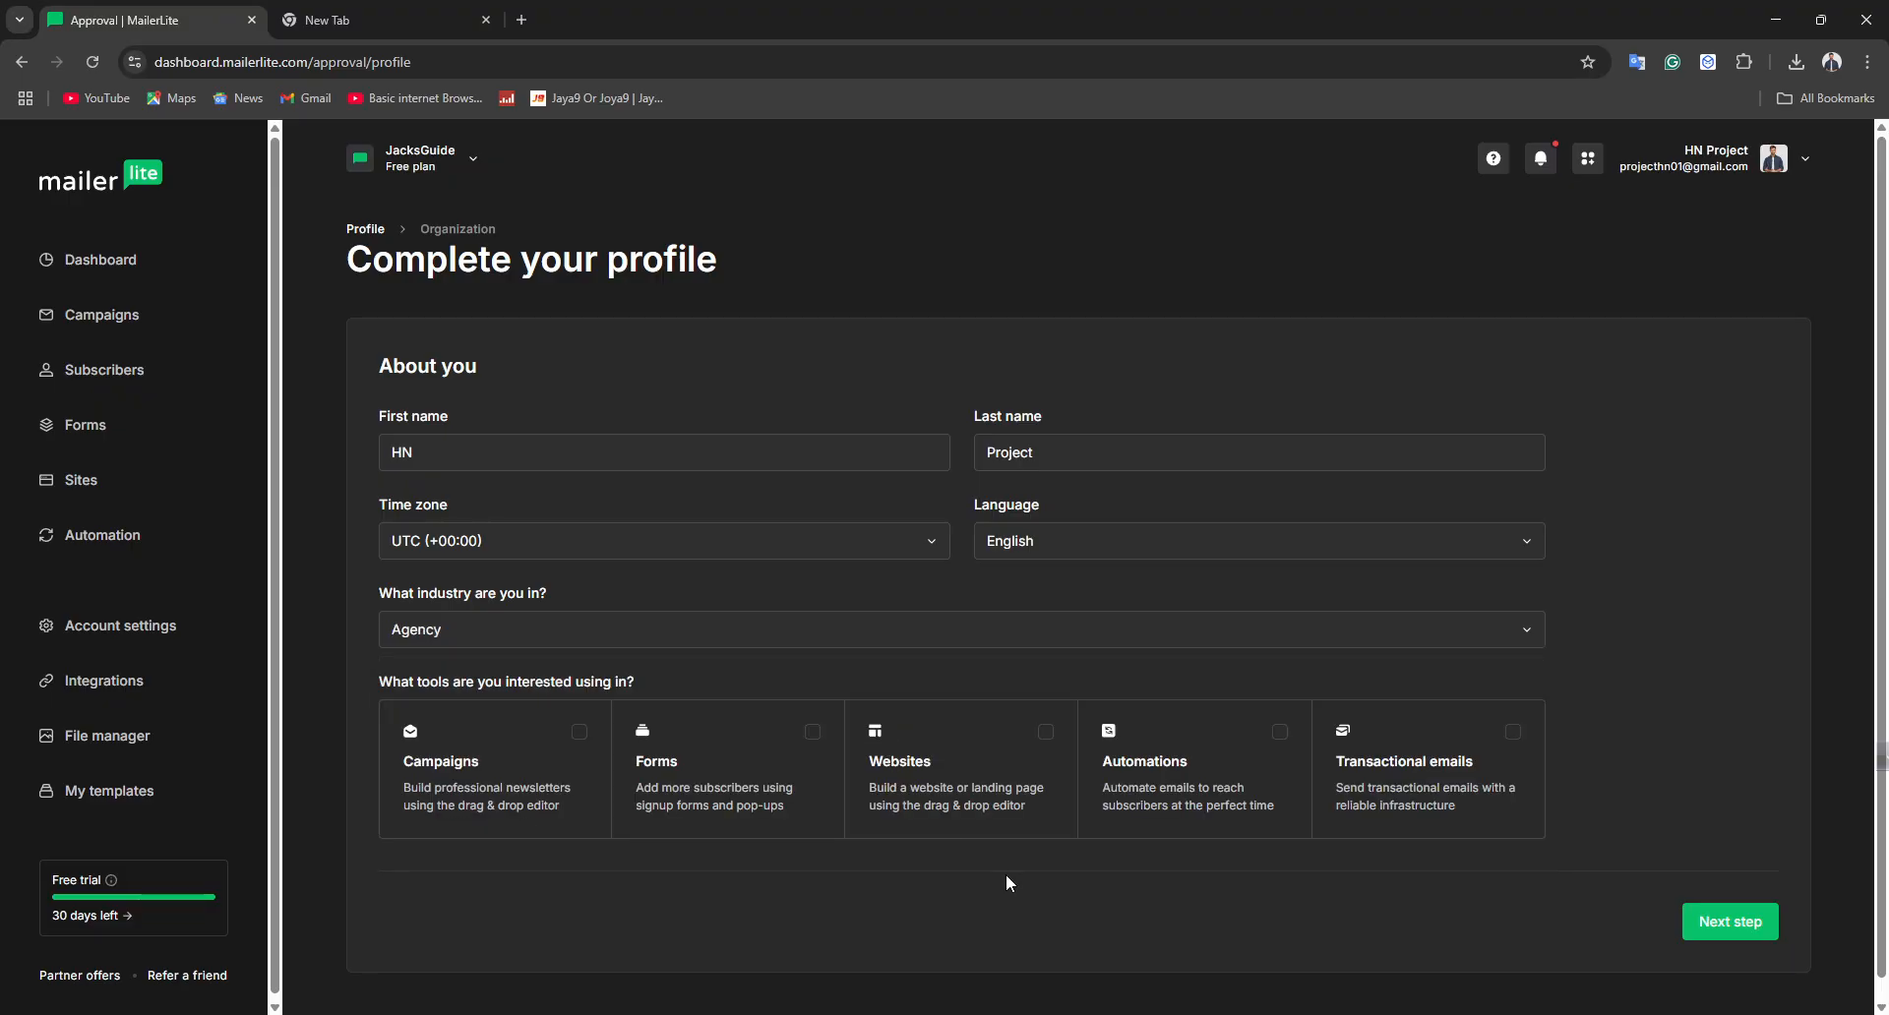
left_click(750, 647)
left_click(517, 861)
Select all five tools of interest and continue to the next profile step
left_click(584, 730)
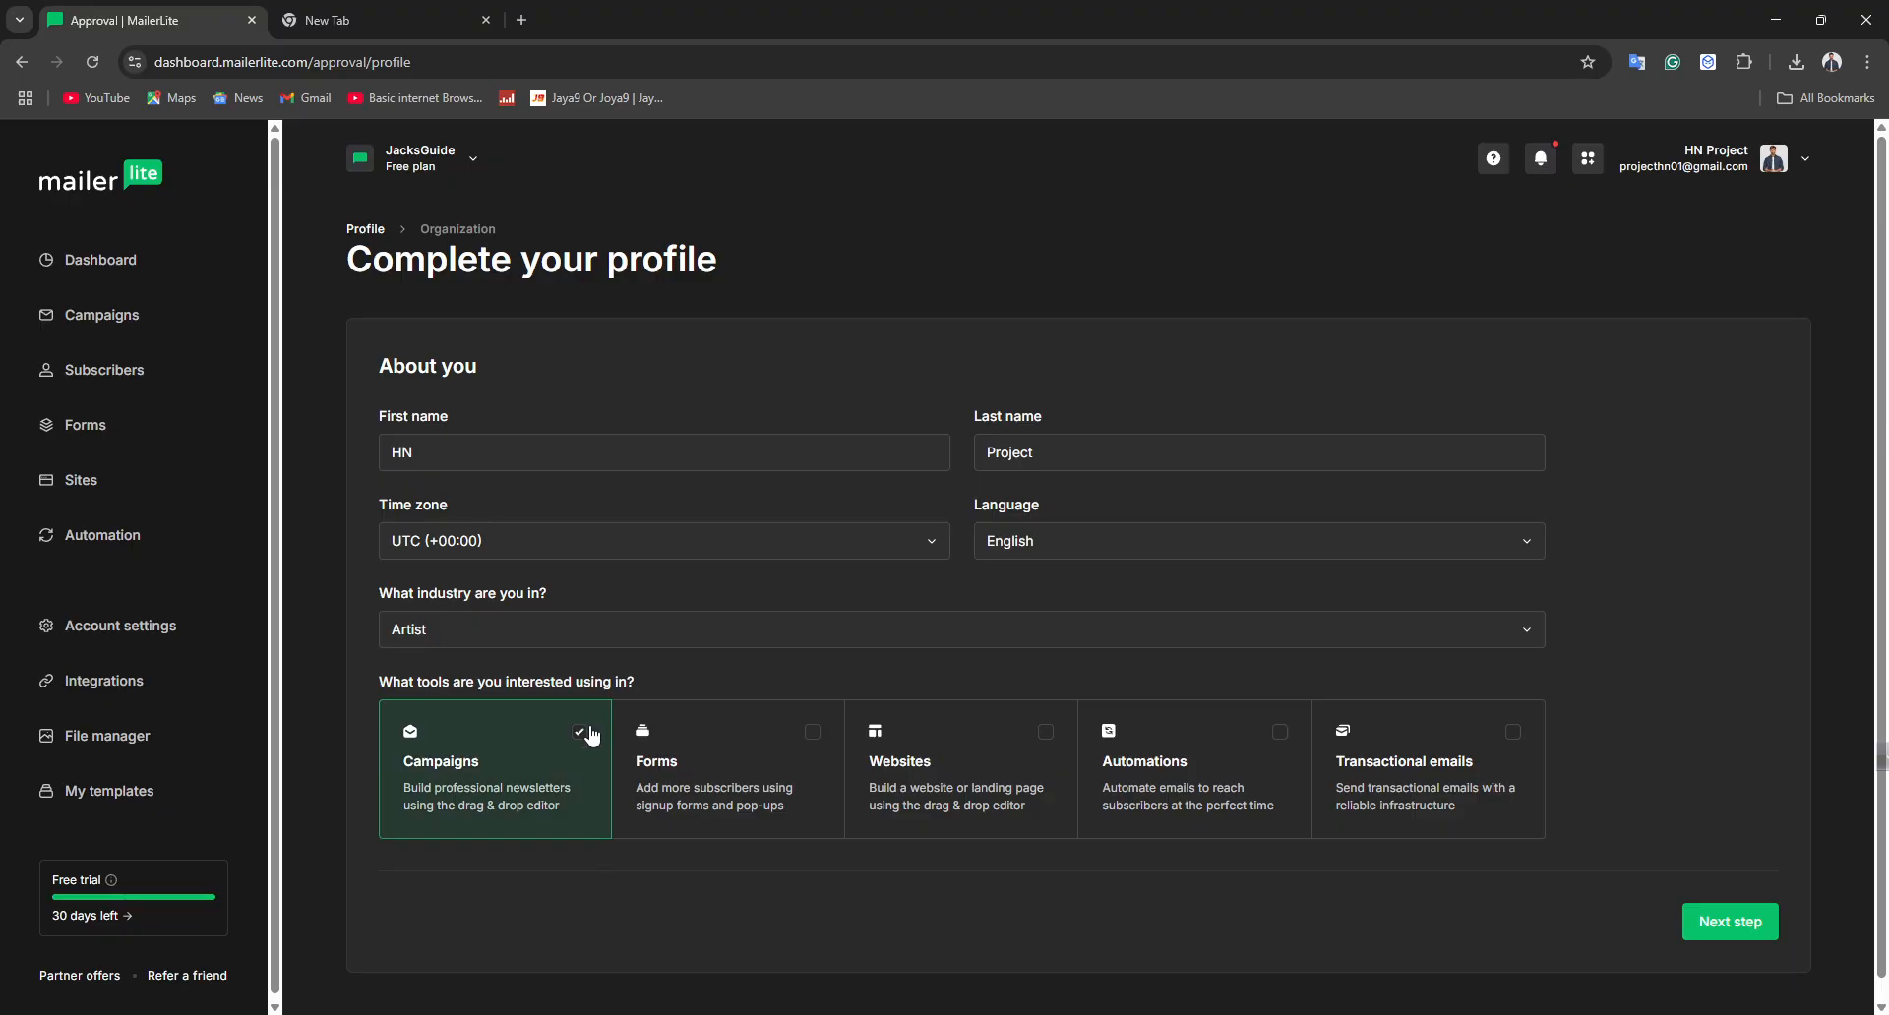
left_click(751, 740)
left_click(880, 770)
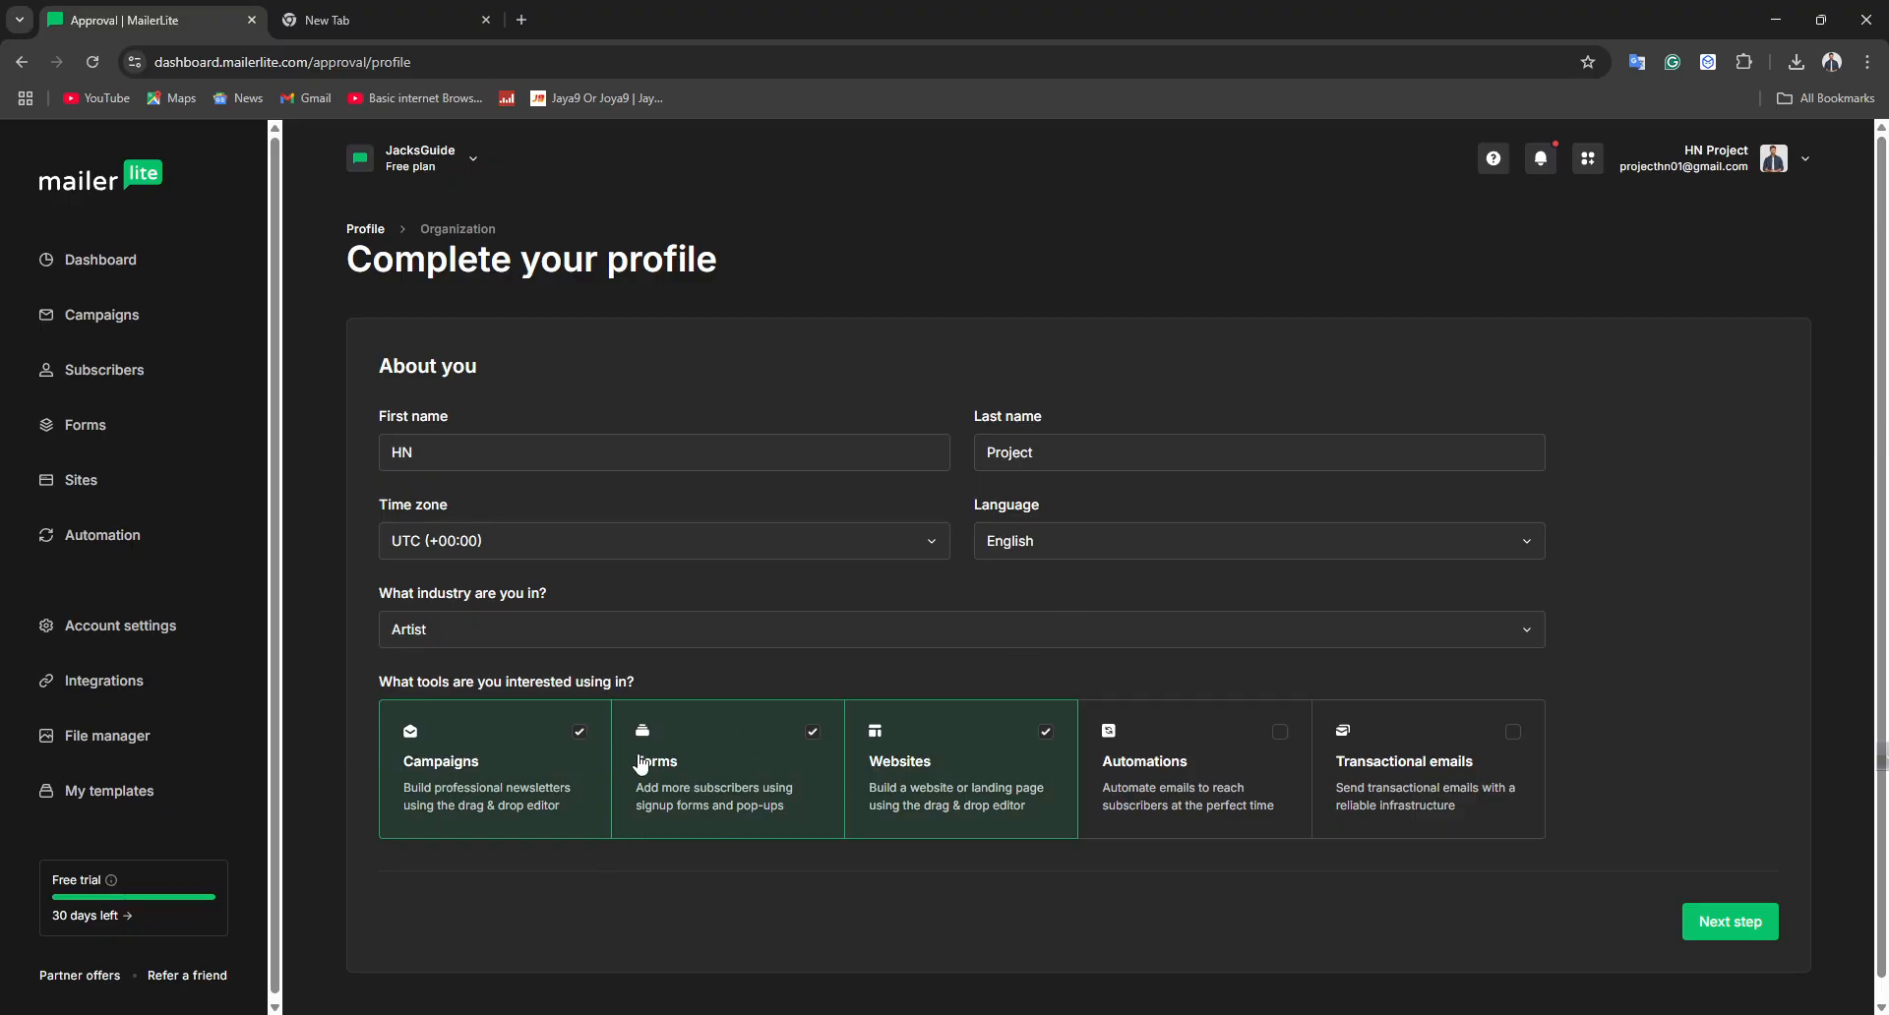
left_click(1228, 766)
left_click(1390, 822)
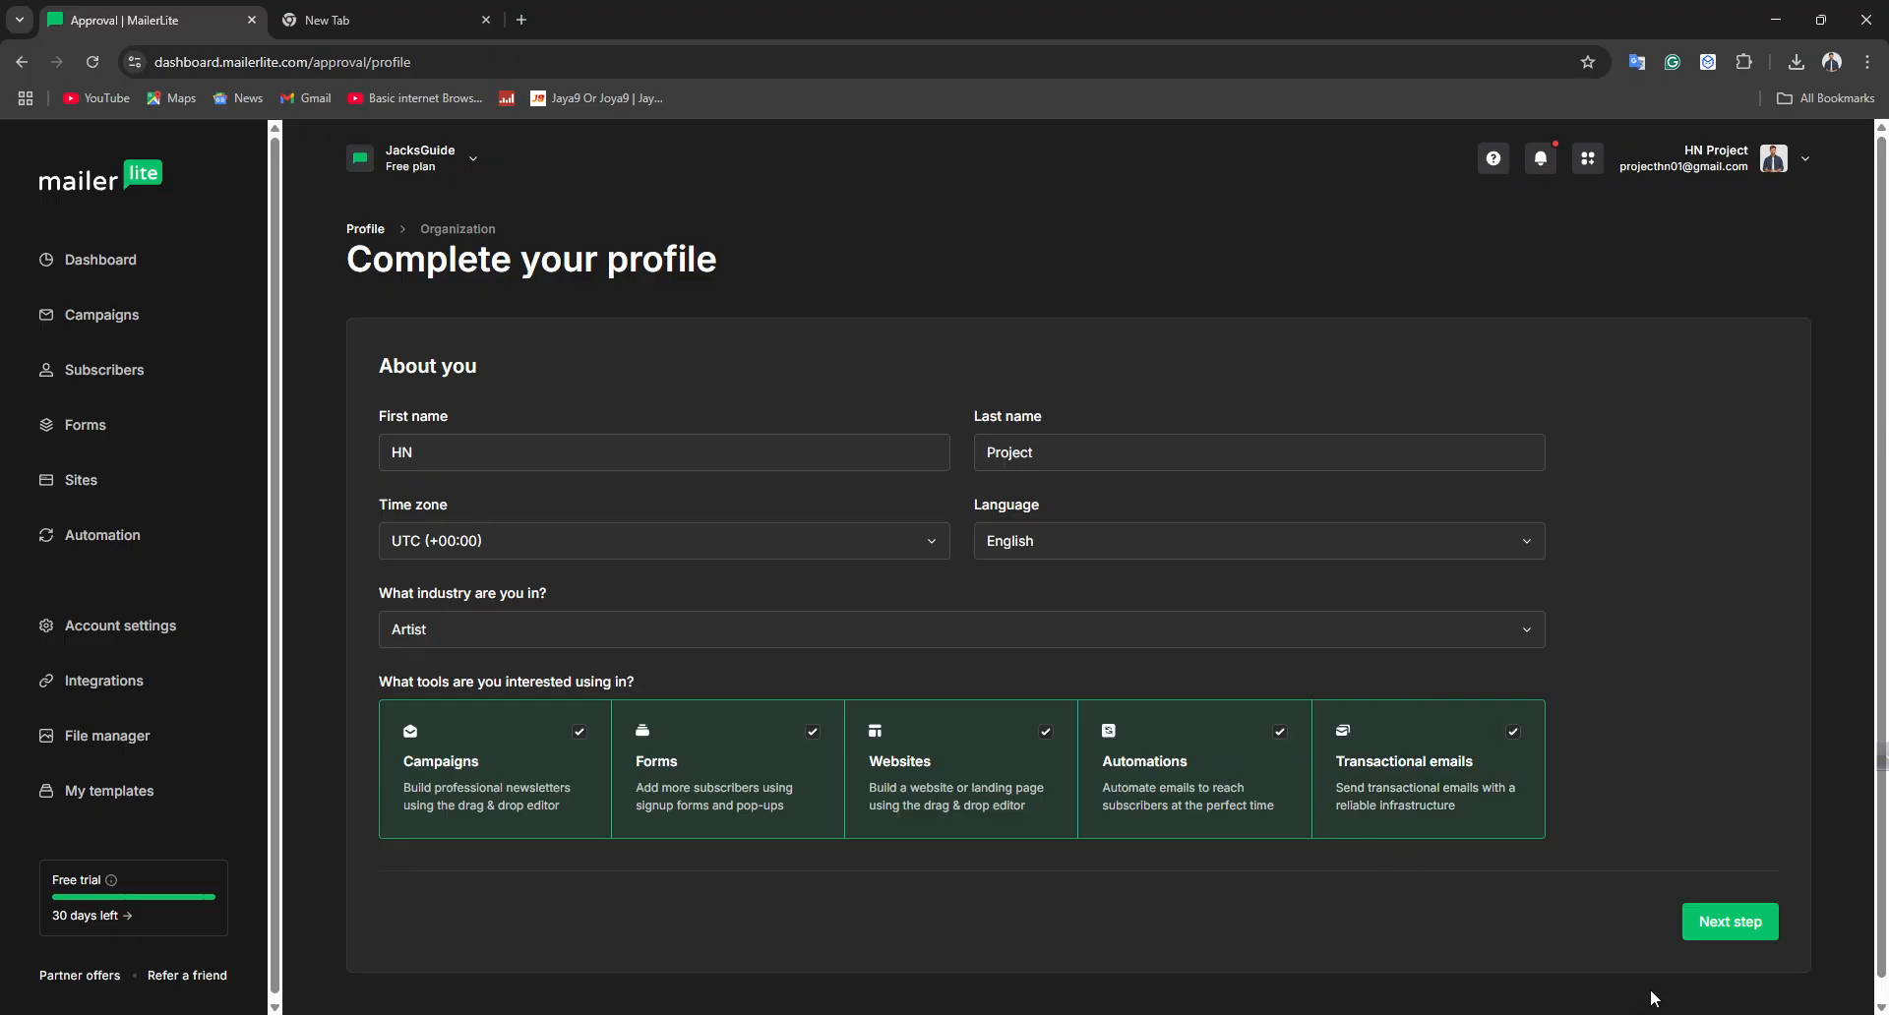
left_click(1736, 925)
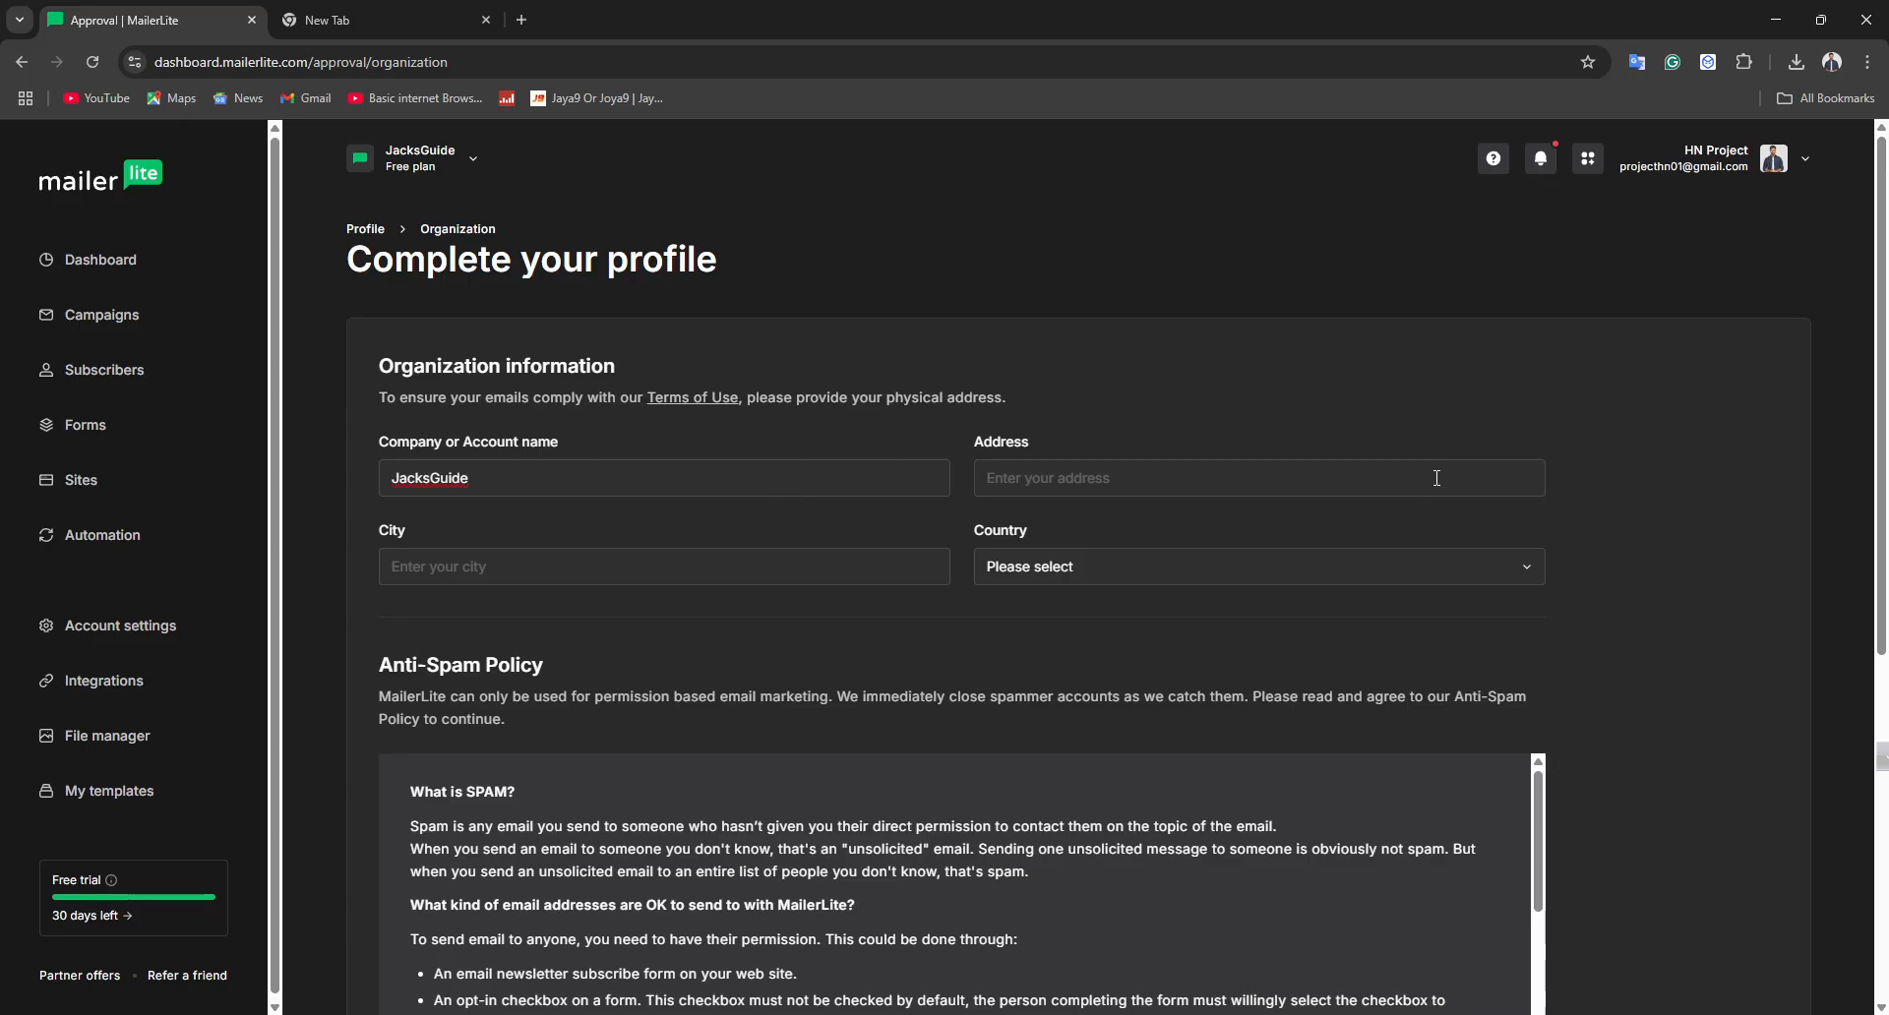
Autofill the address fields and set the country to United States of America
left_click(1256, 479)
left_click(1184, 531)
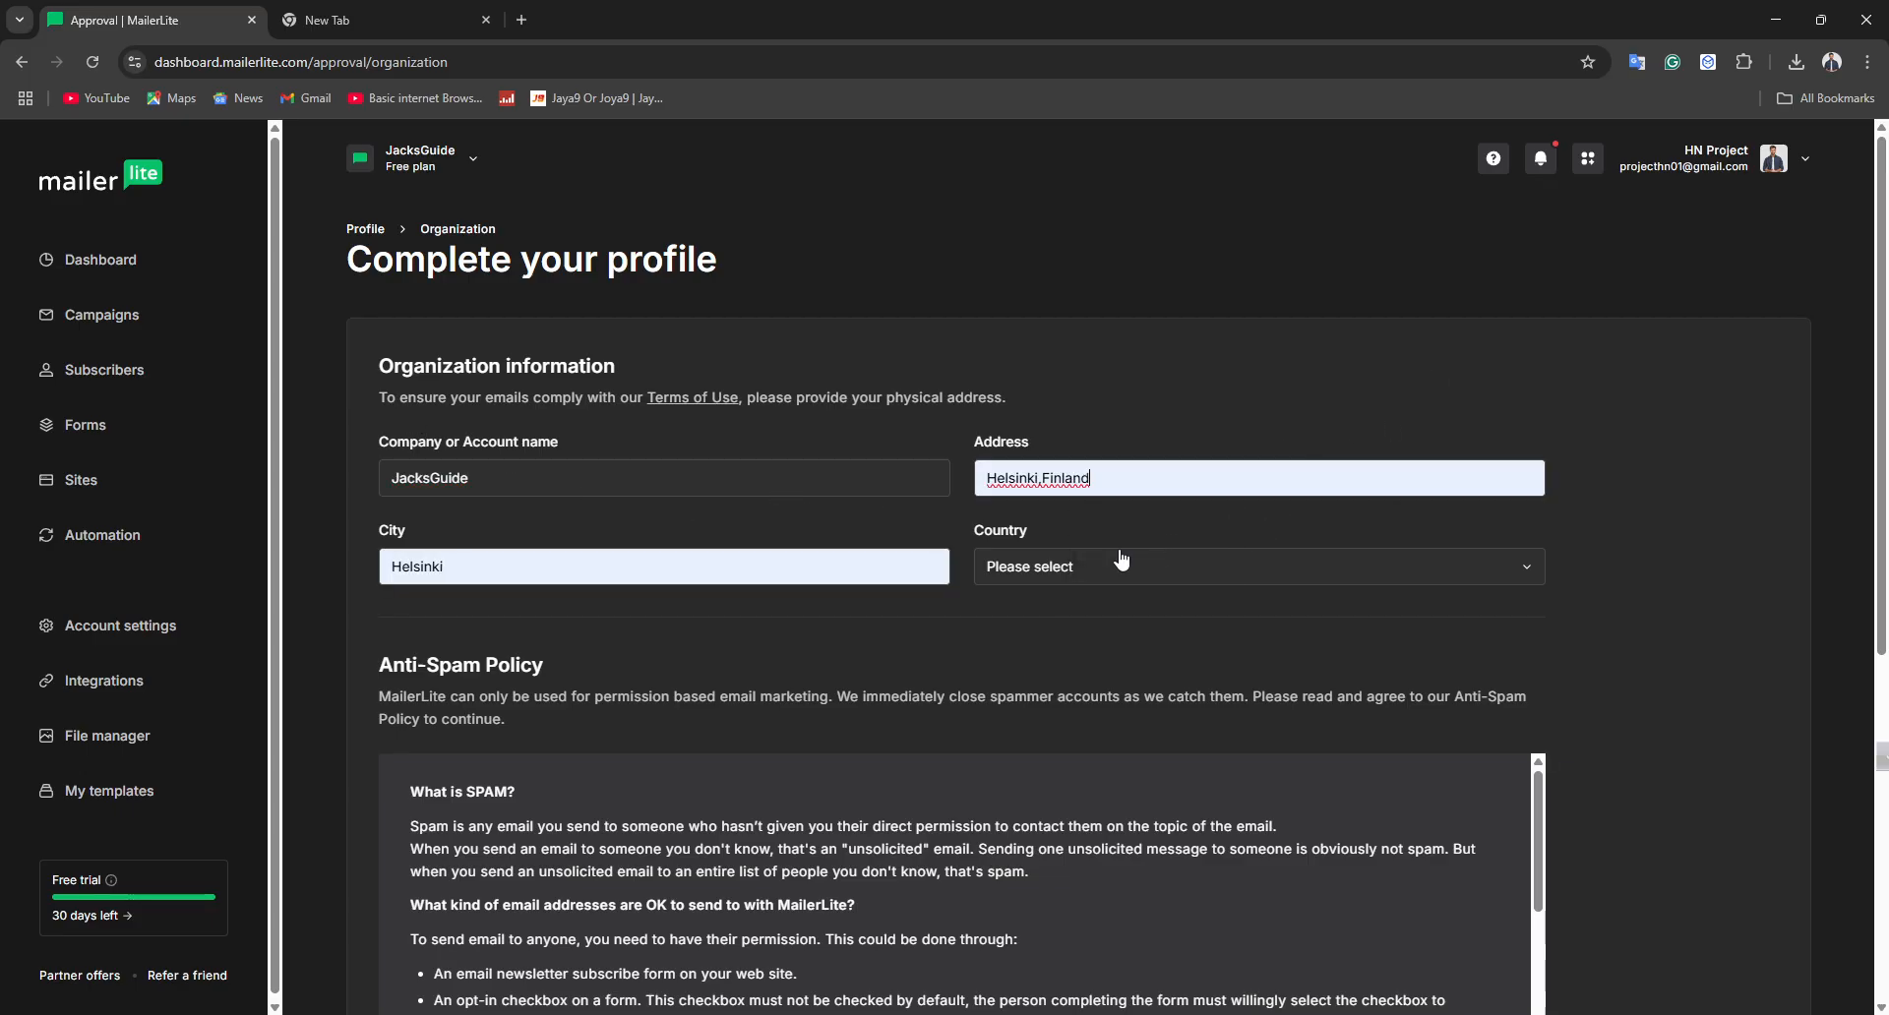
left_click(1030, 575)
type("u")
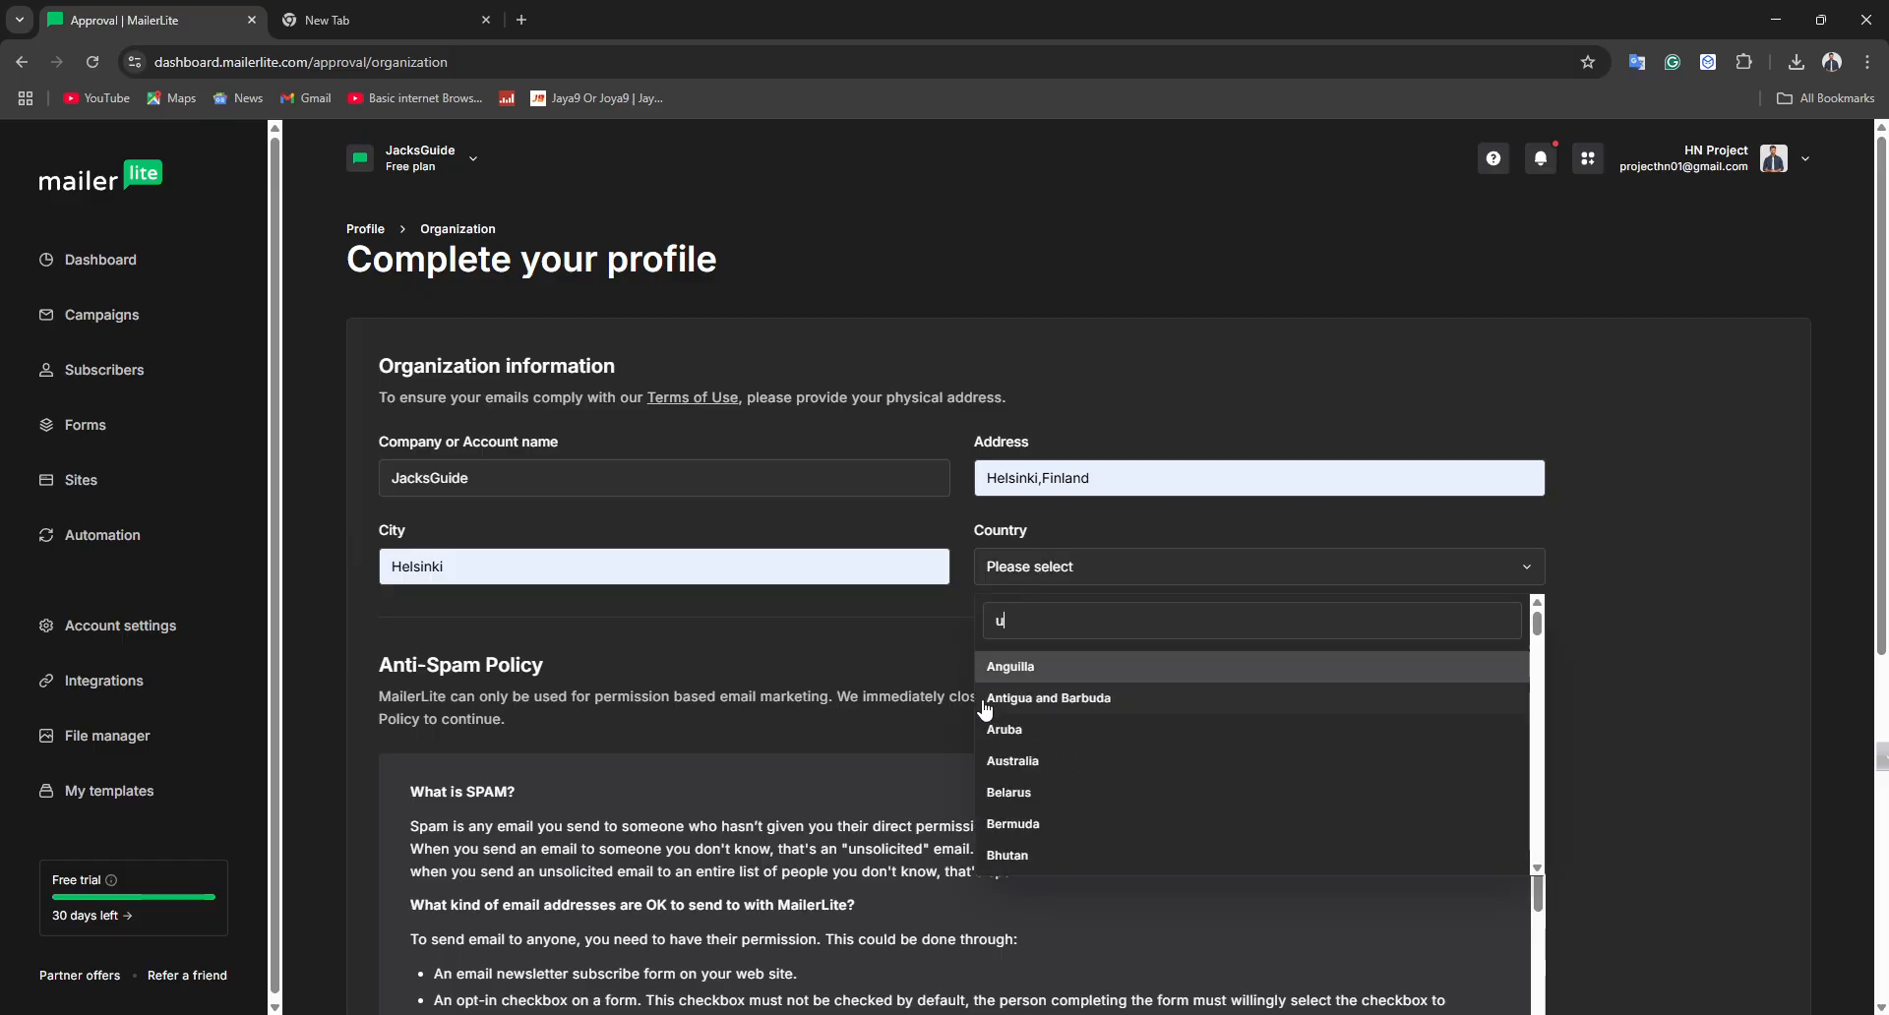
type("nite")
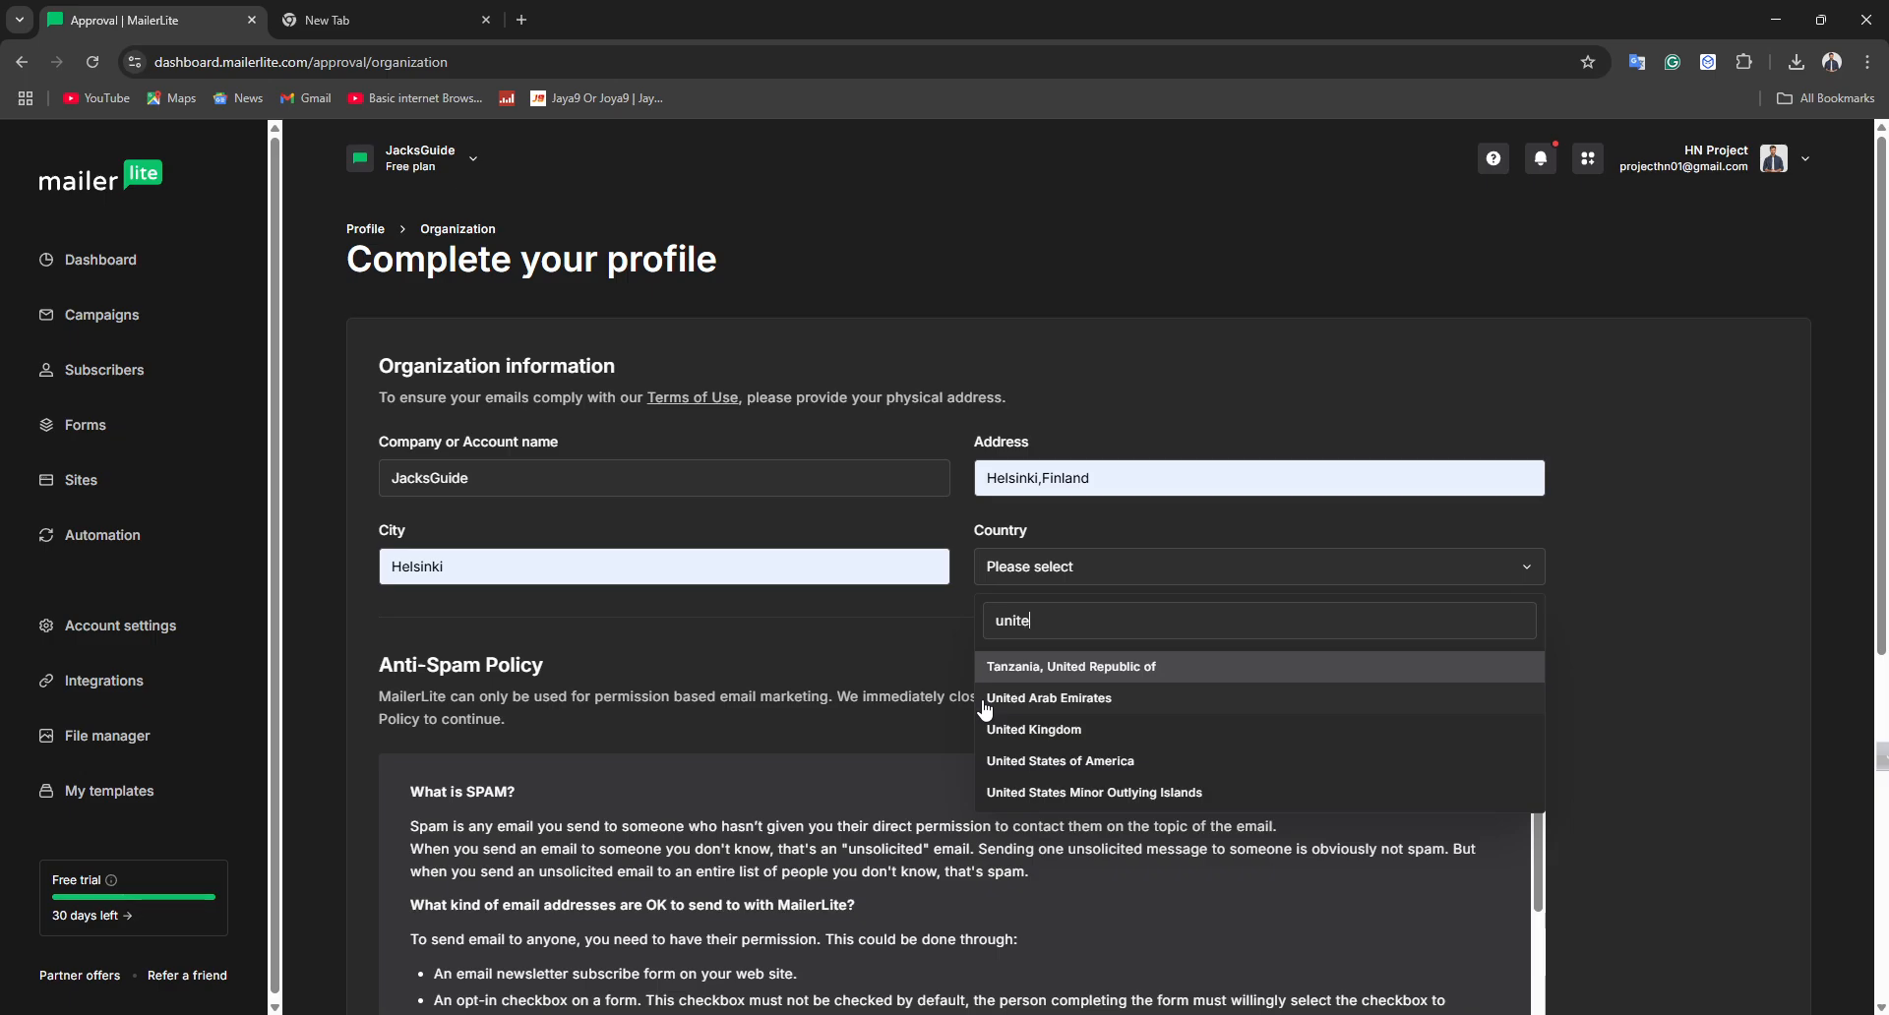
left_click(1028, 760)
Replace the address with florida
left_click(1064, 493)
key("ctrl+a")
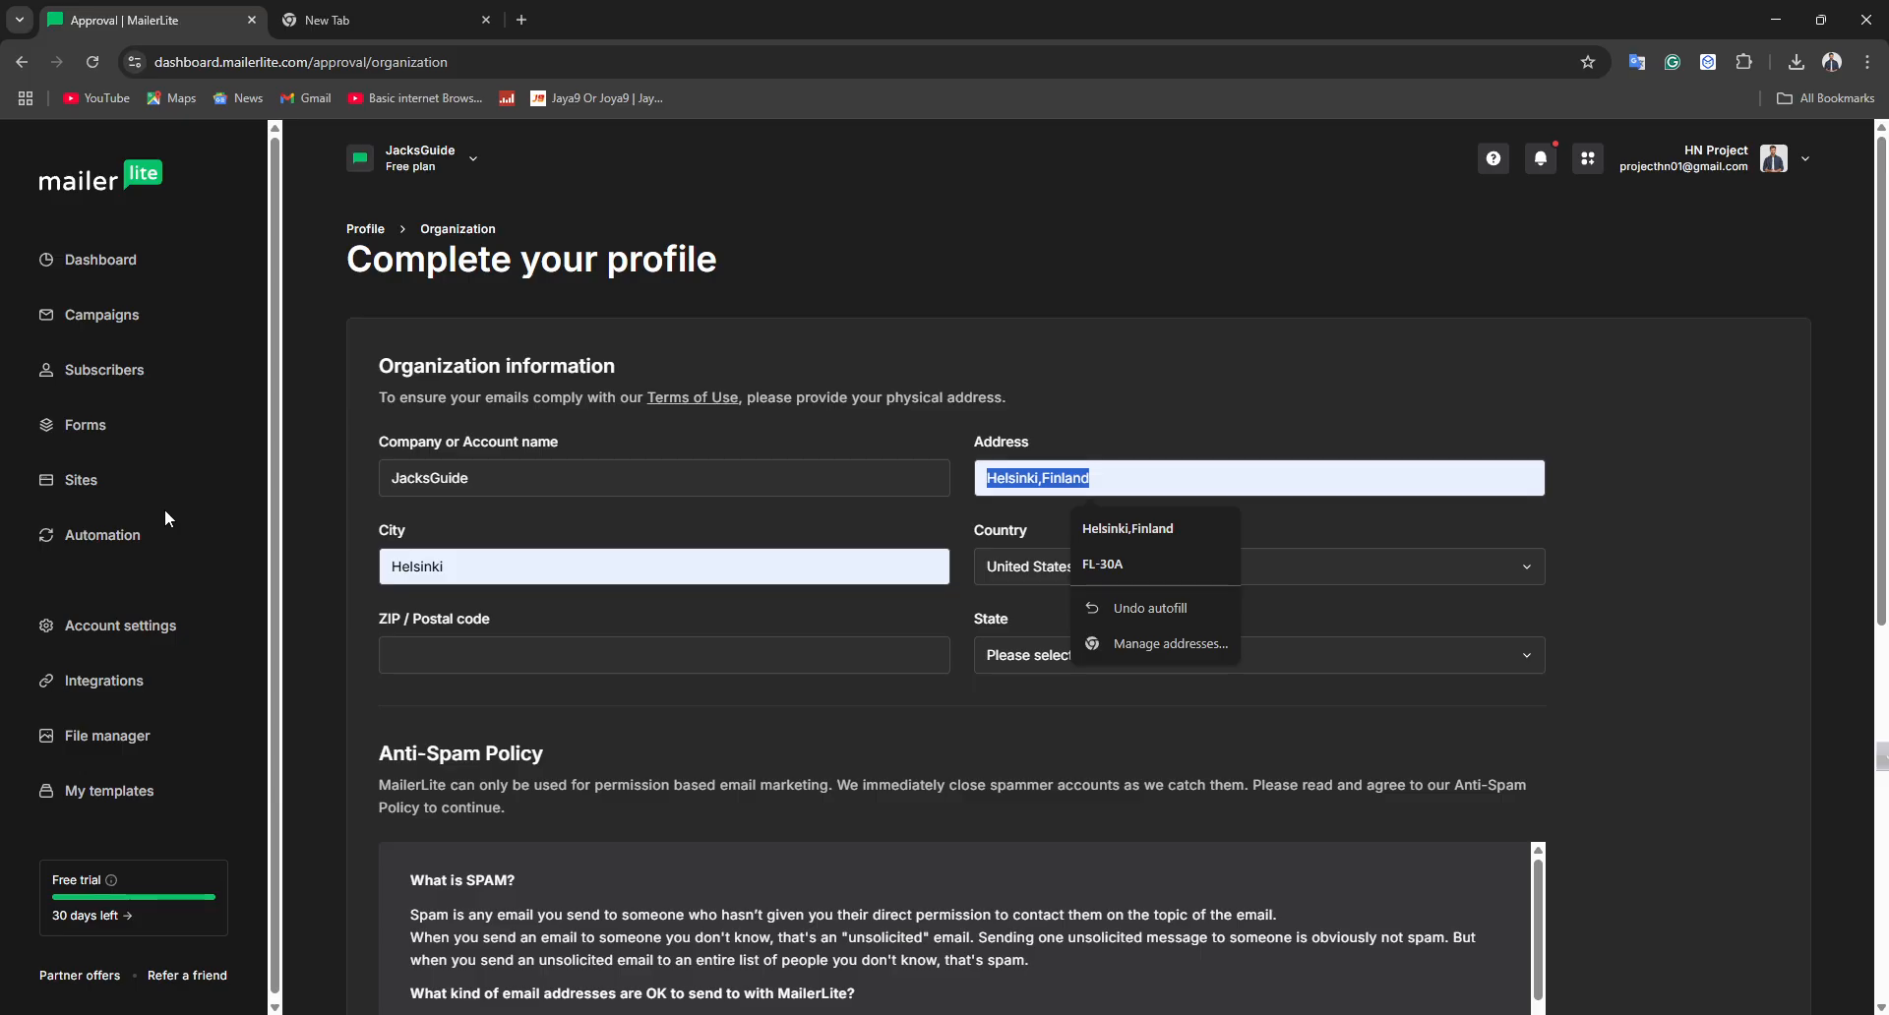
type("florida")
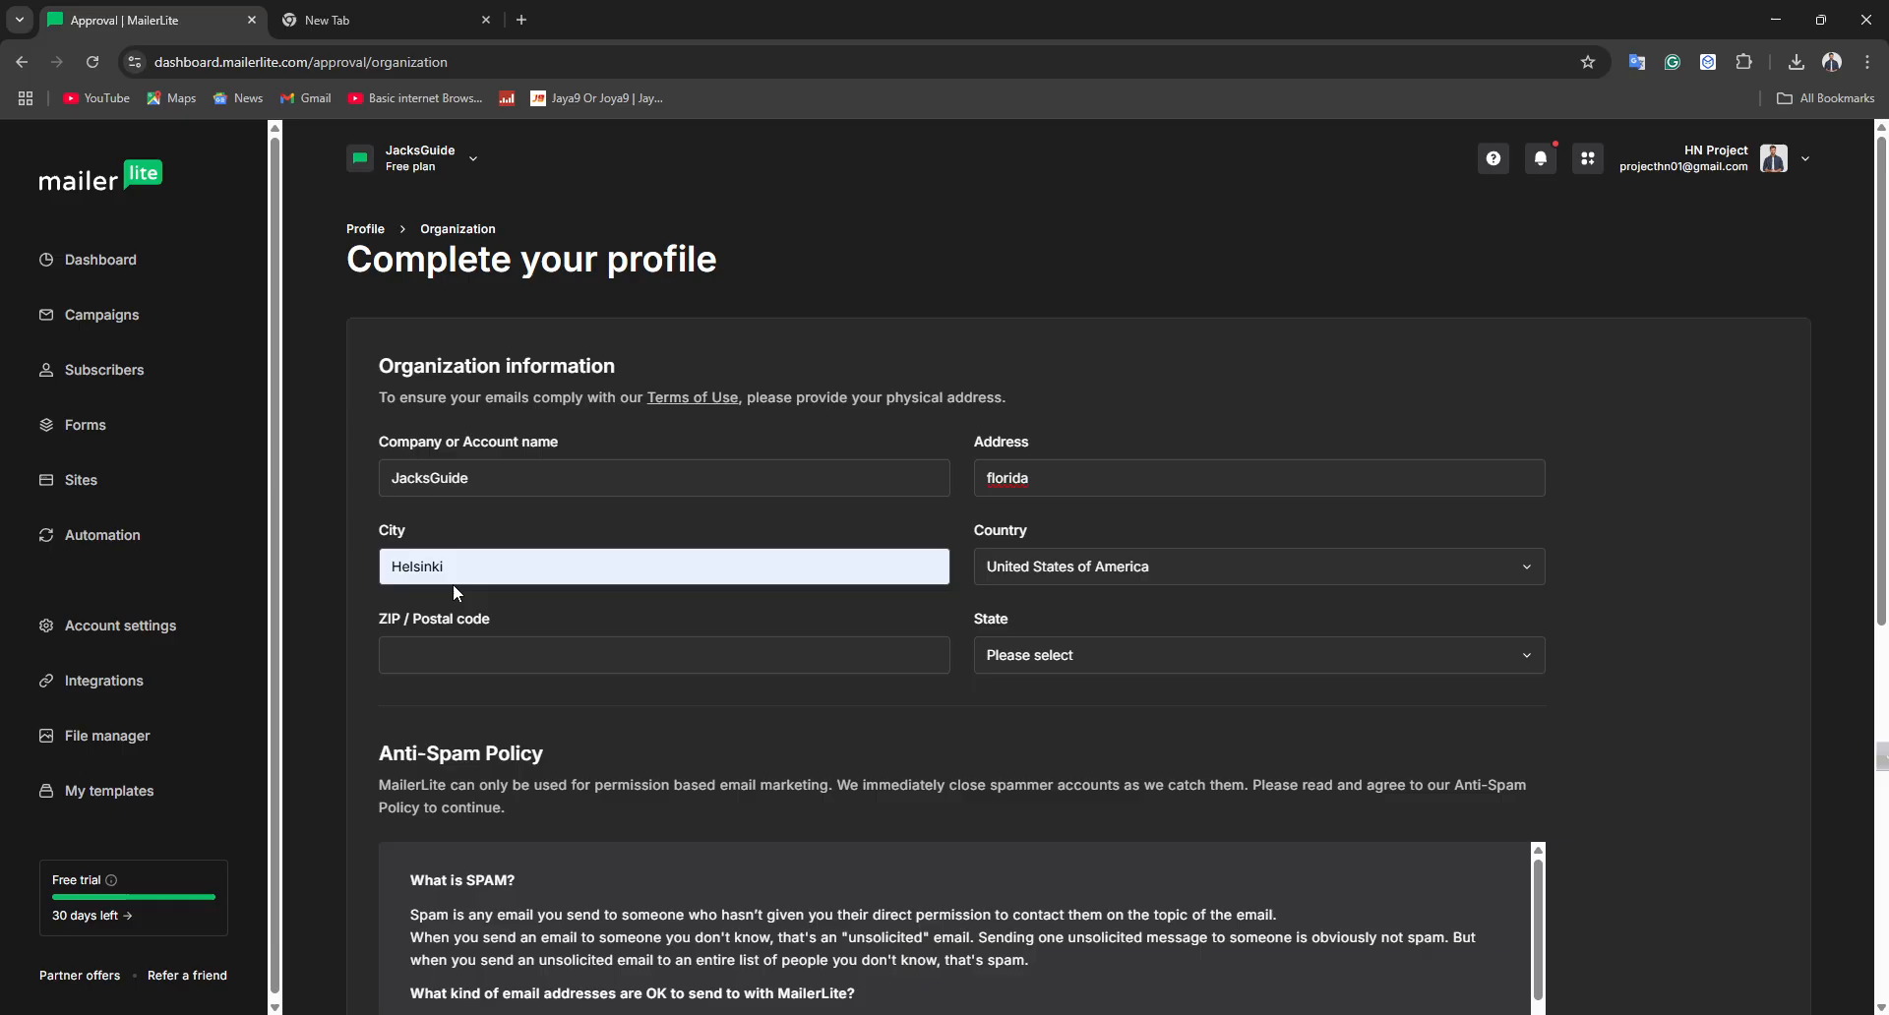
In the new tab, search Google for a Florida zip code
left_click(429, 19)
type("f")
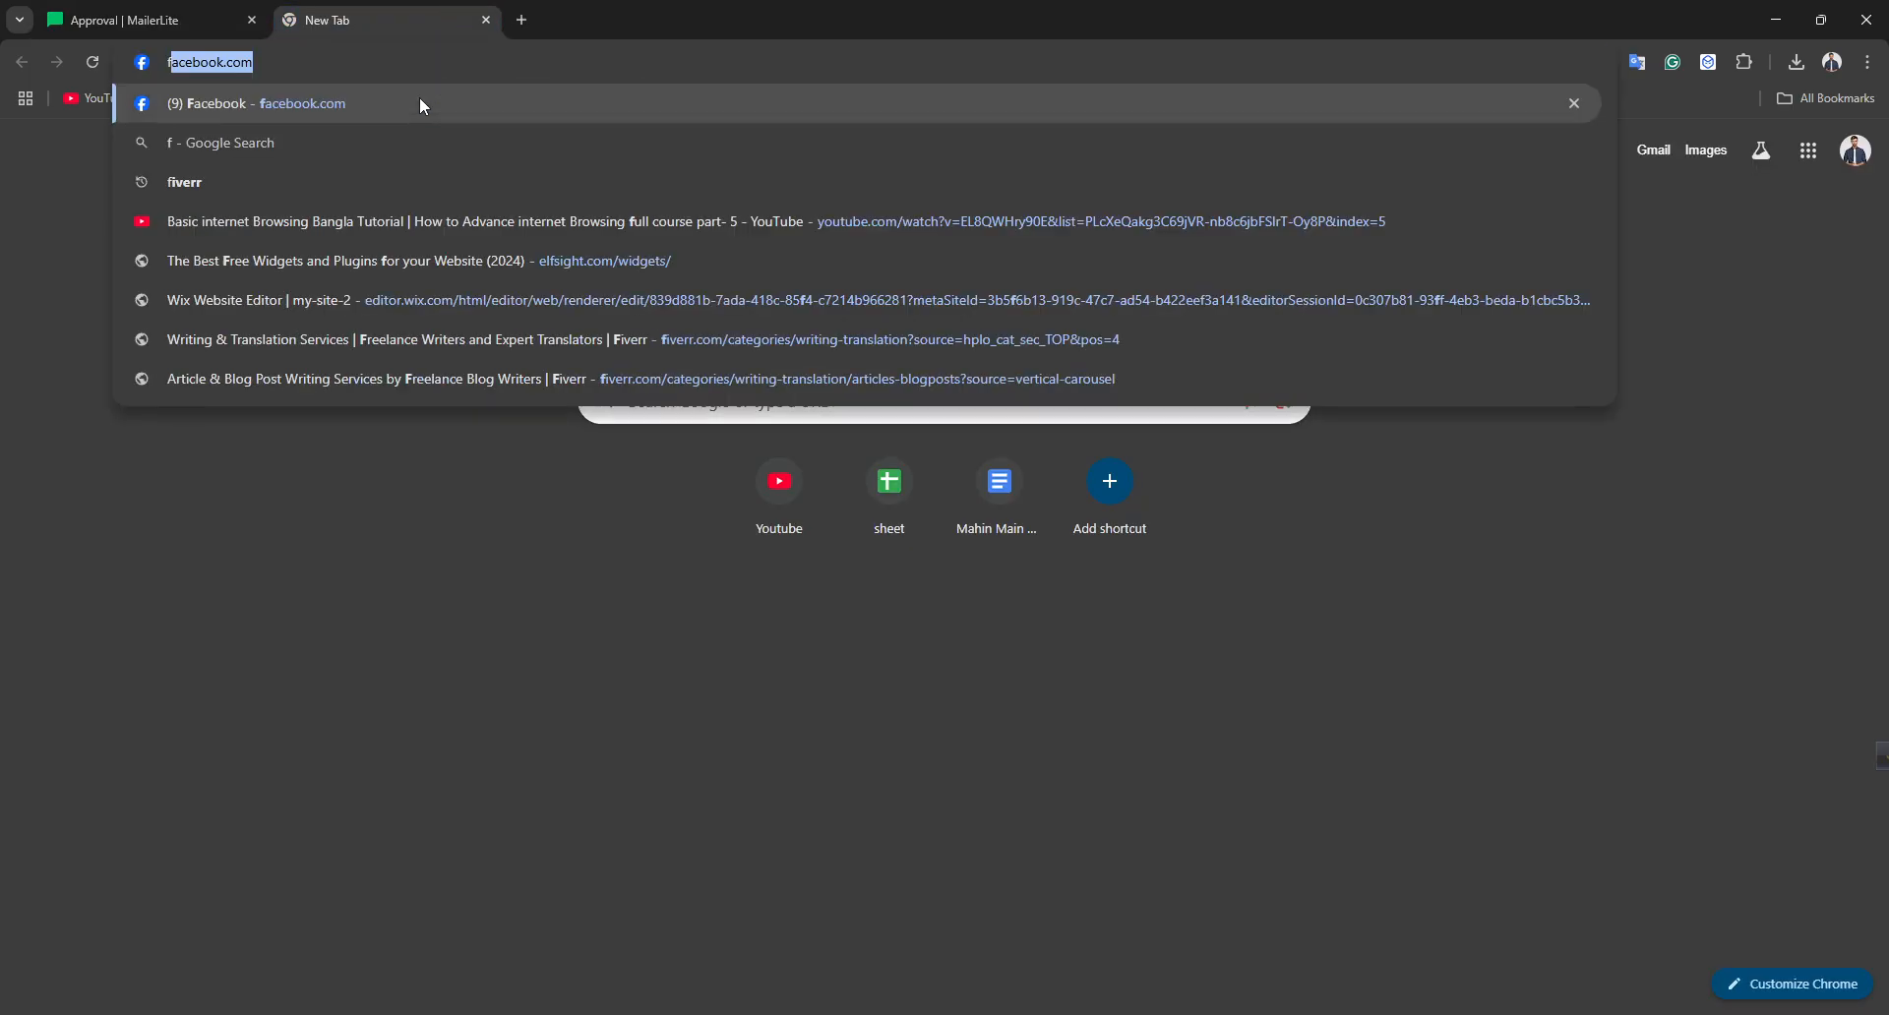
type("lorida")
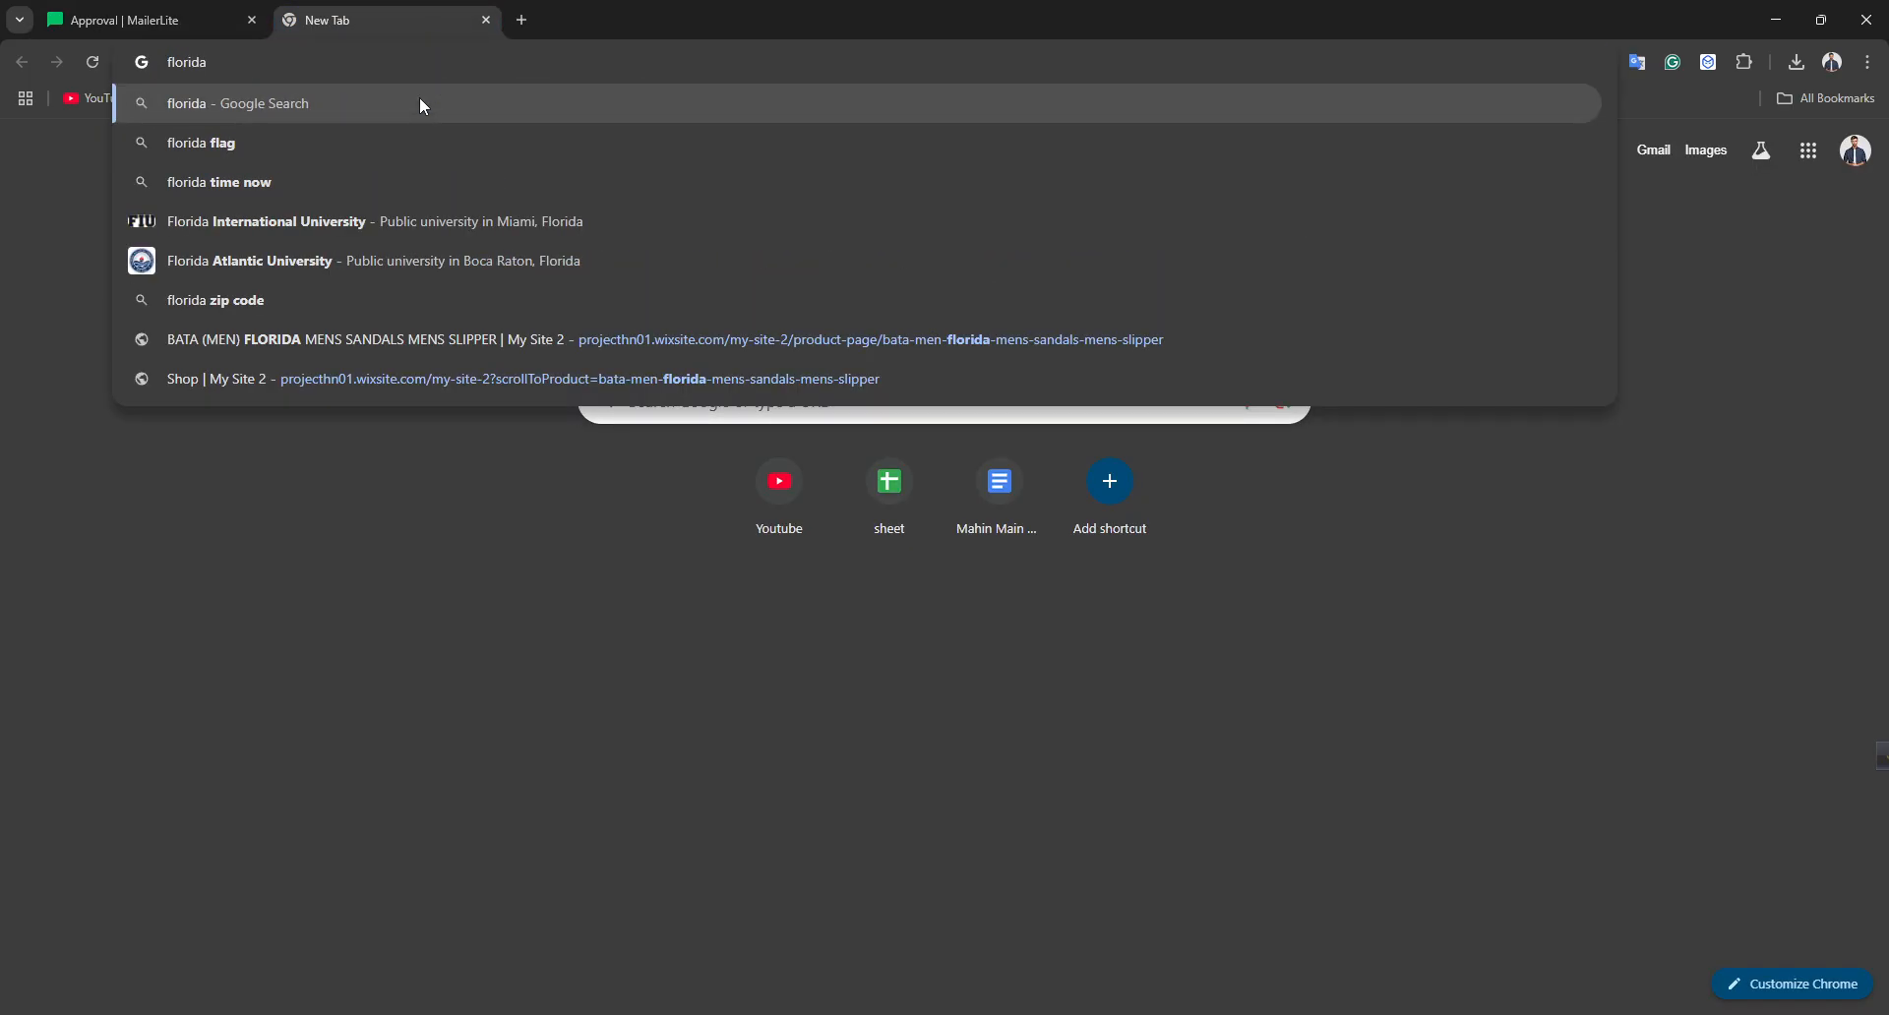
type(" zip cide")
key("Return")
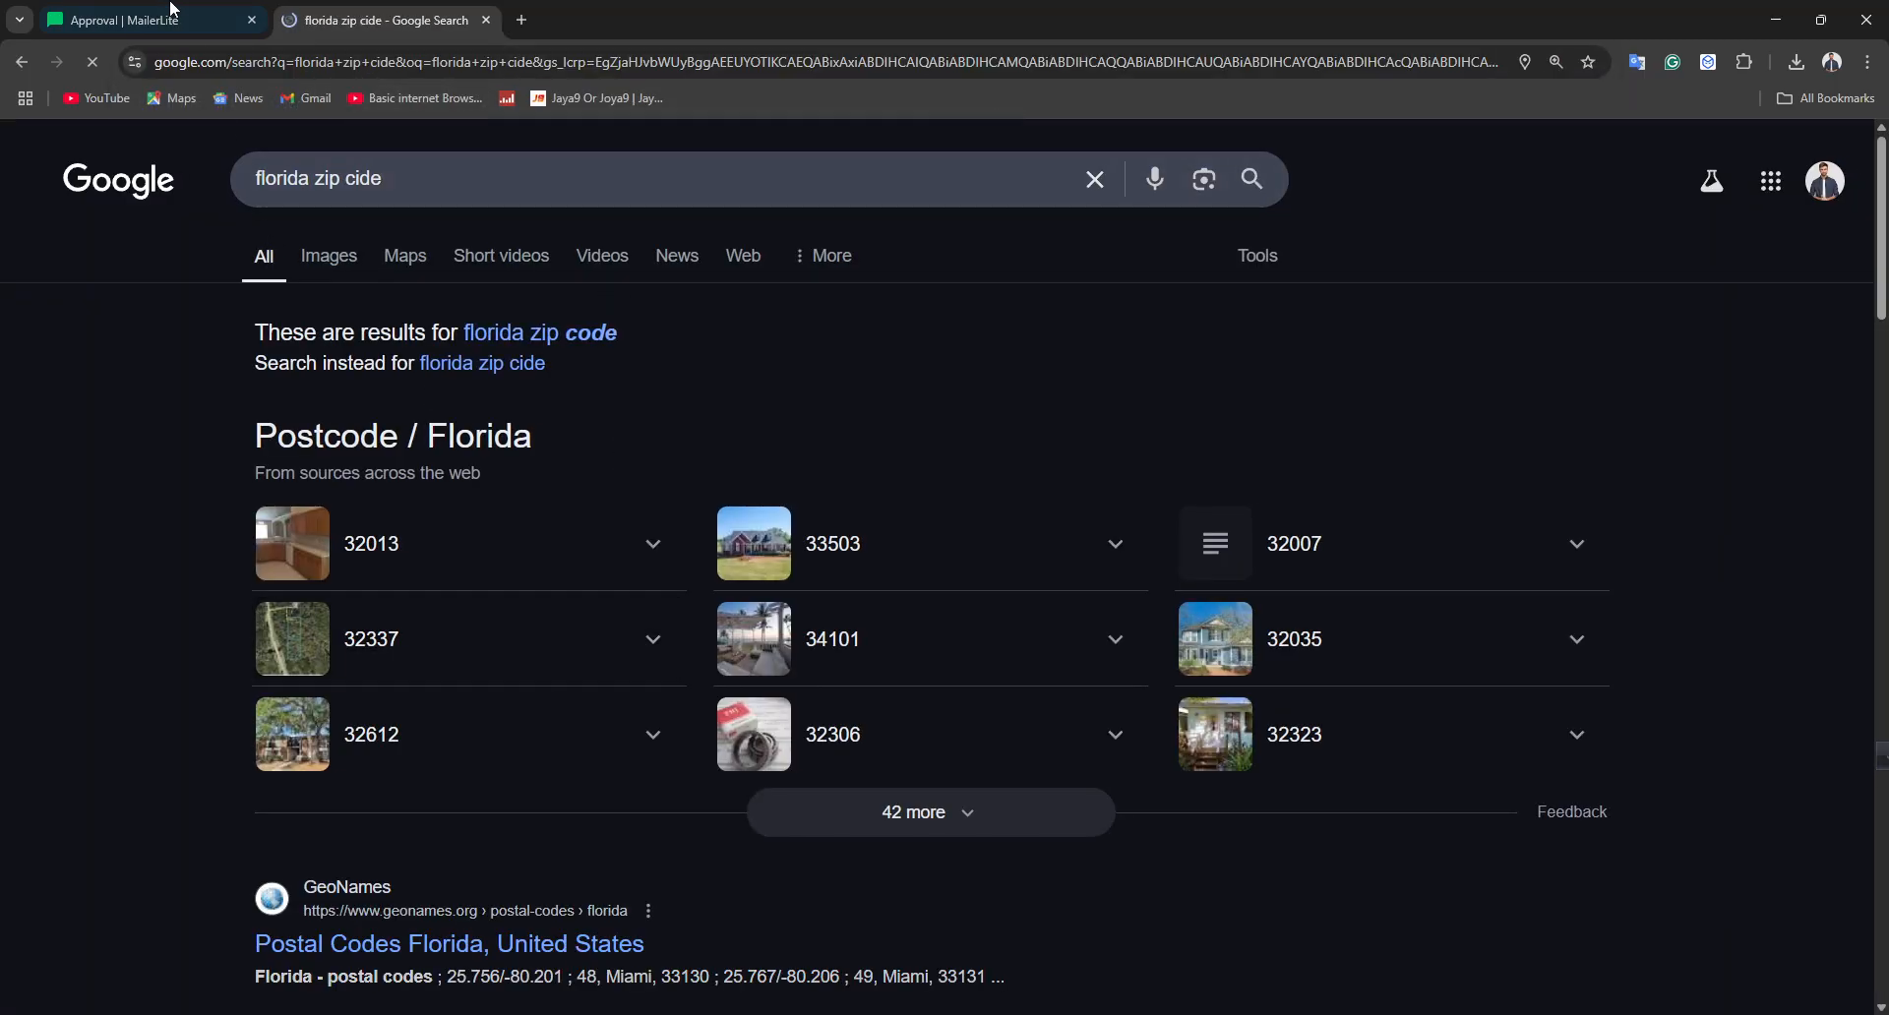
Return to MailerLite and enter 32013 as the ZIP / postal code
left_click(123, 20)
left_click(561, 642)
type("3")
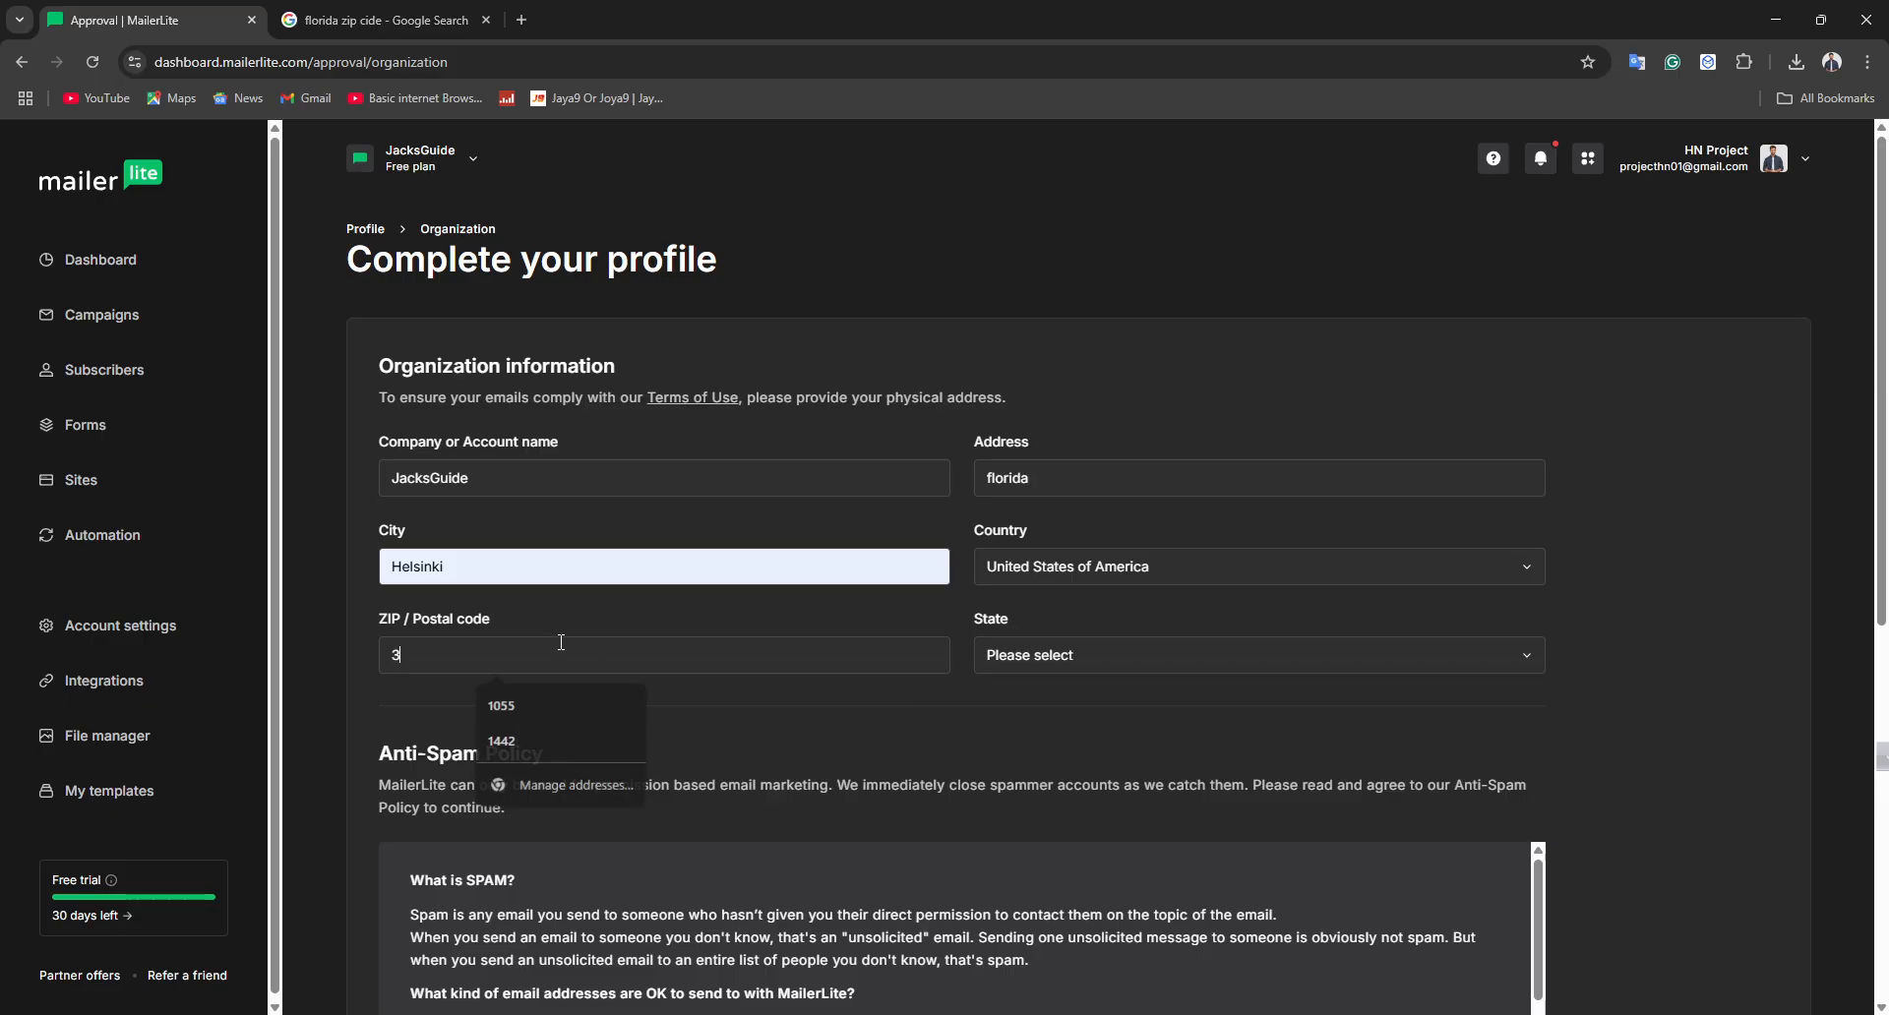
type("2013")
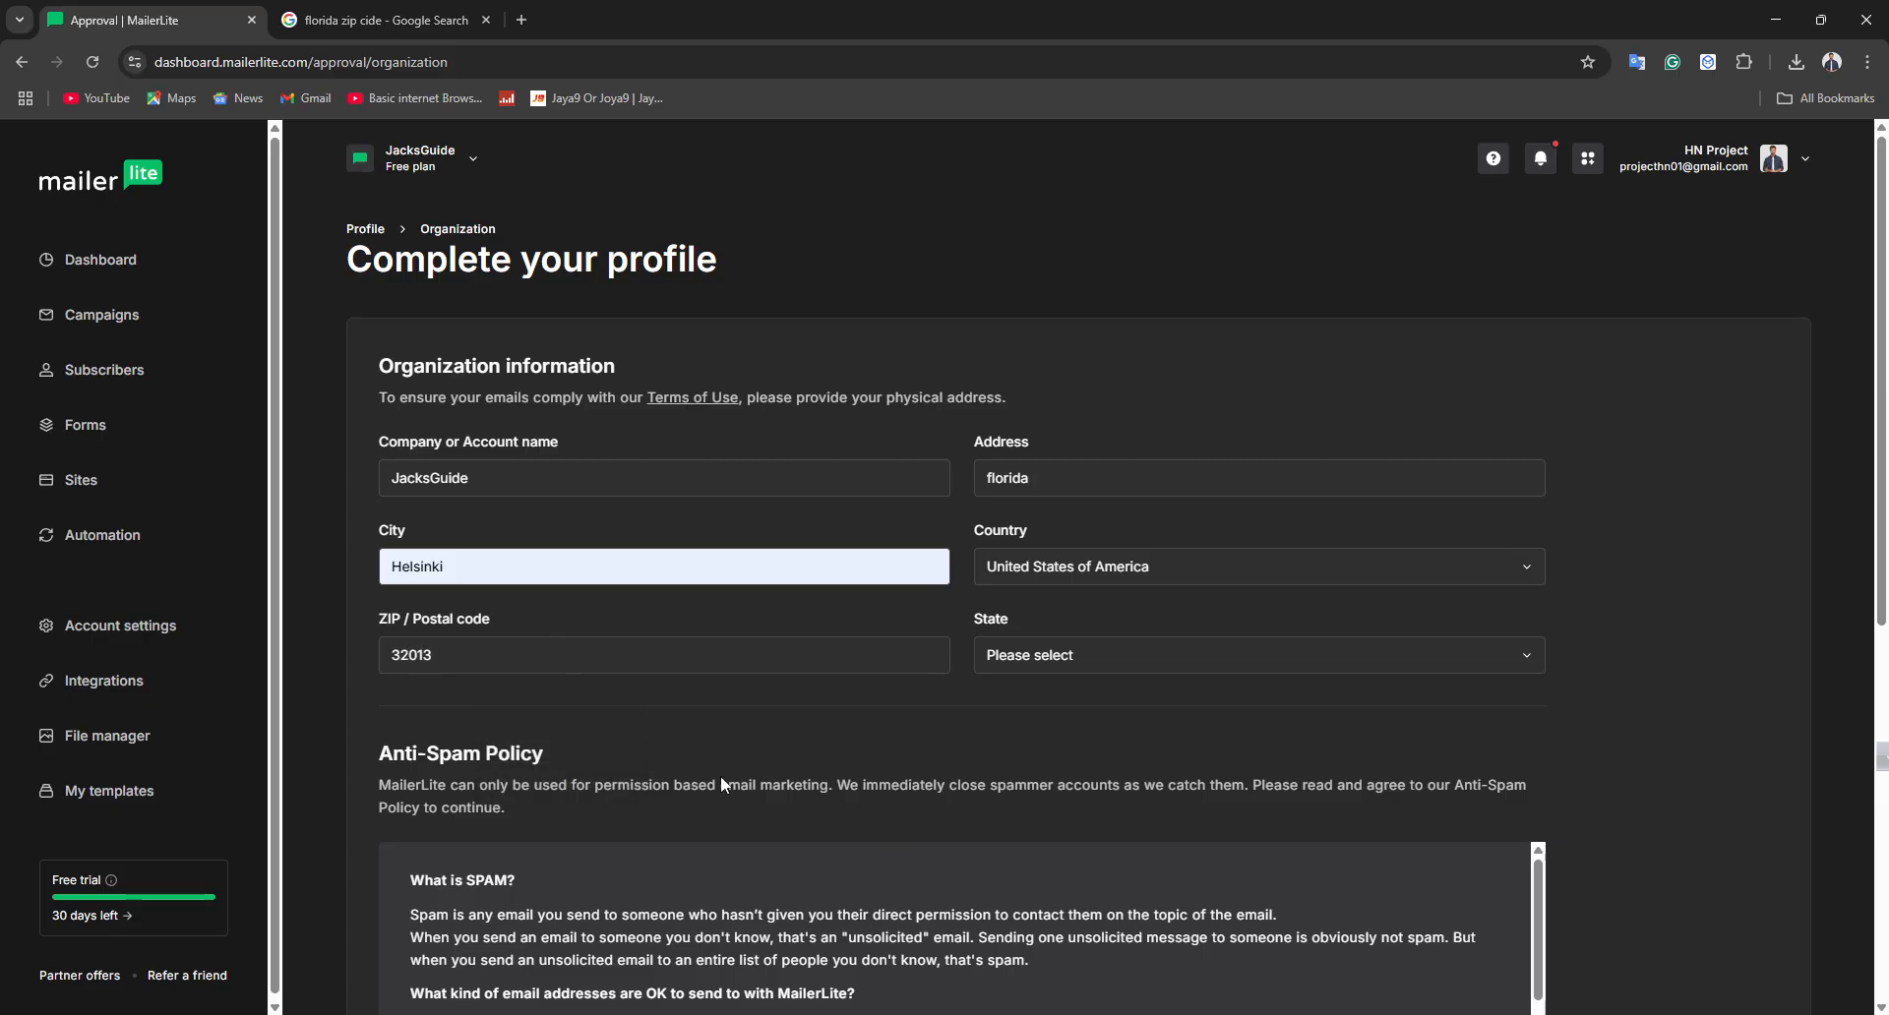
Replace the city with Florida
double_click(515, 563)
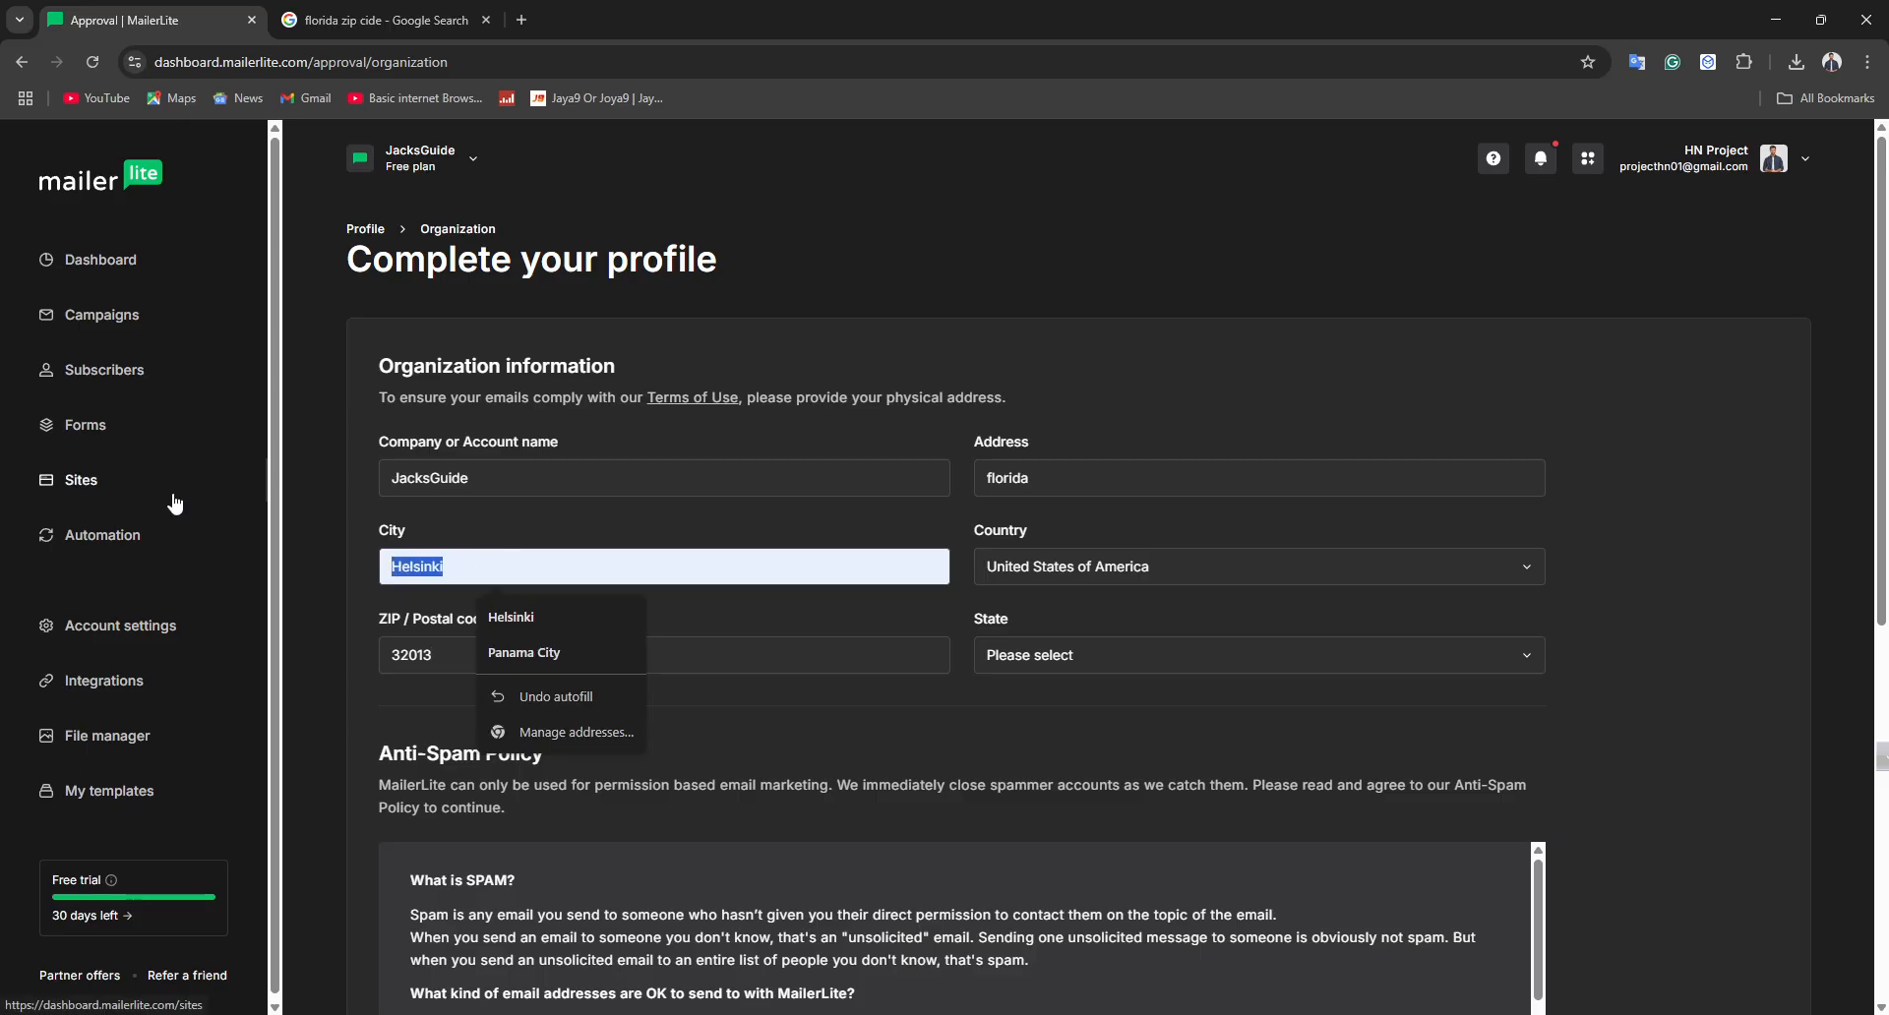
type("Florida")
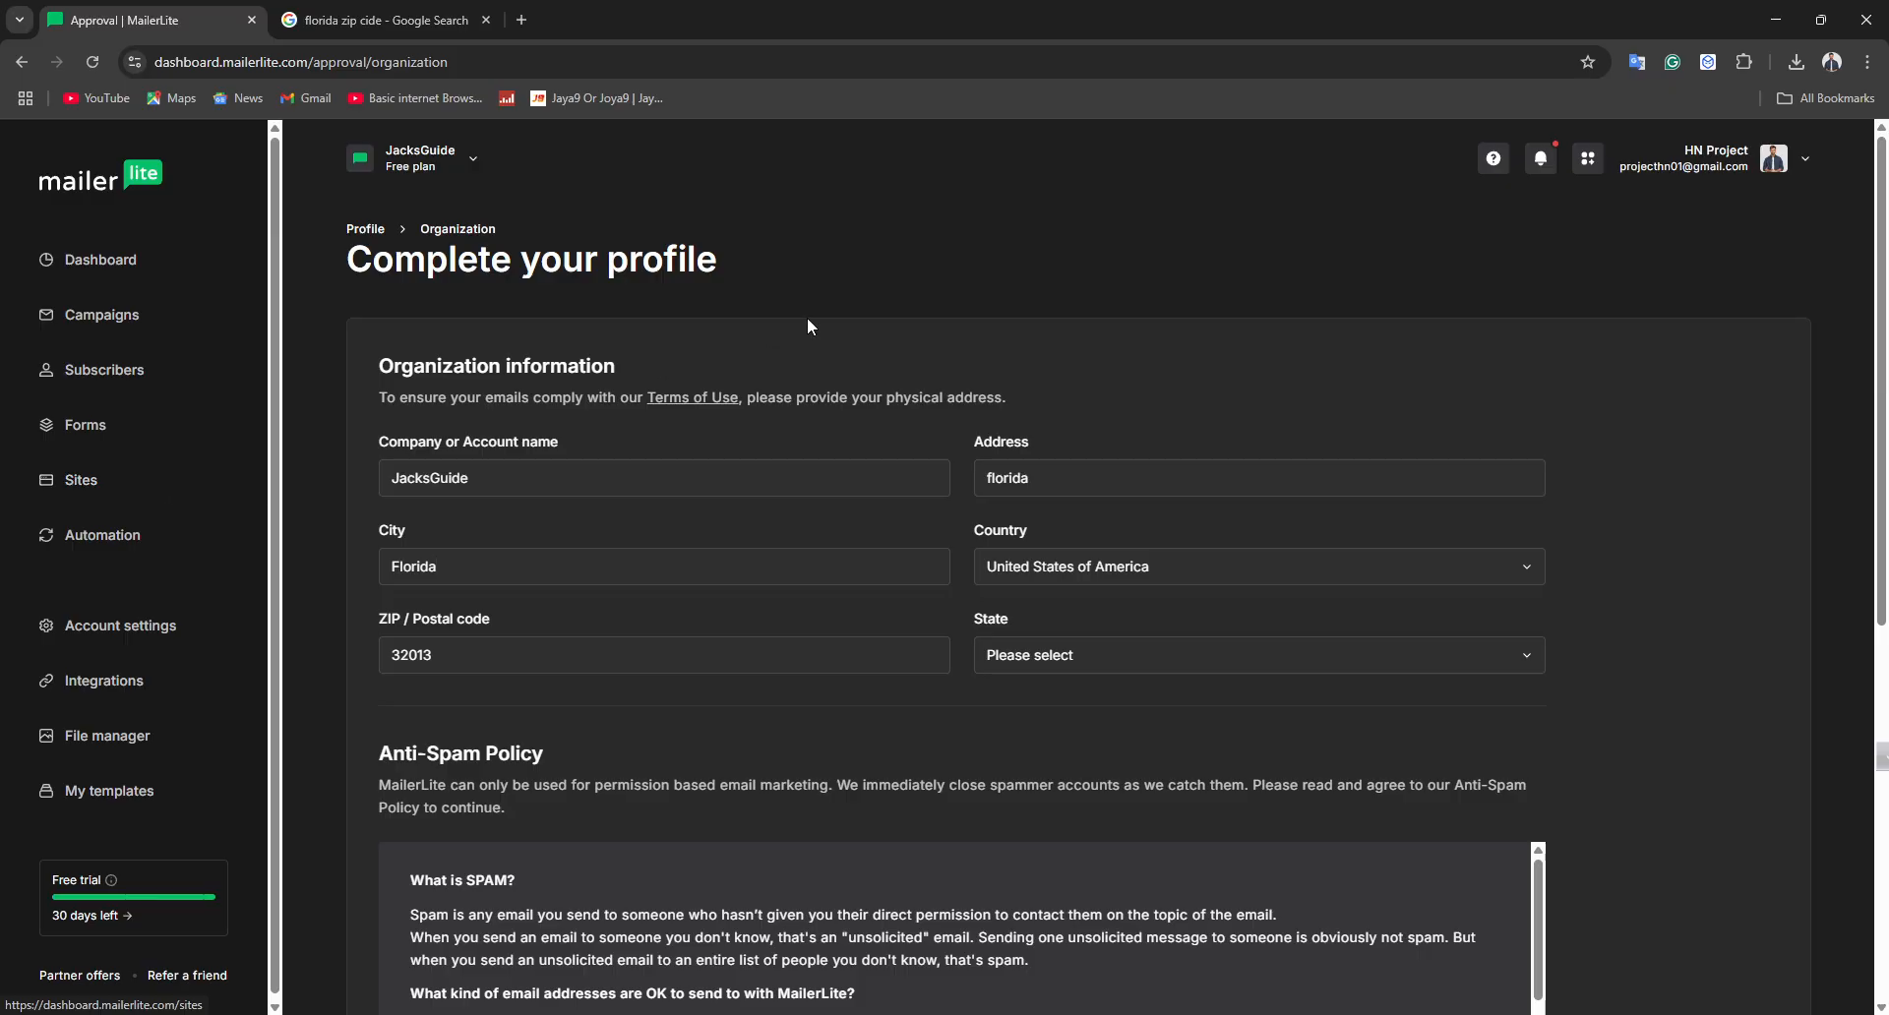
left_click(1093, 463)
Complete the address as florida,House-2
type(",House-2")
scroll(1001, 752, "down", 7)
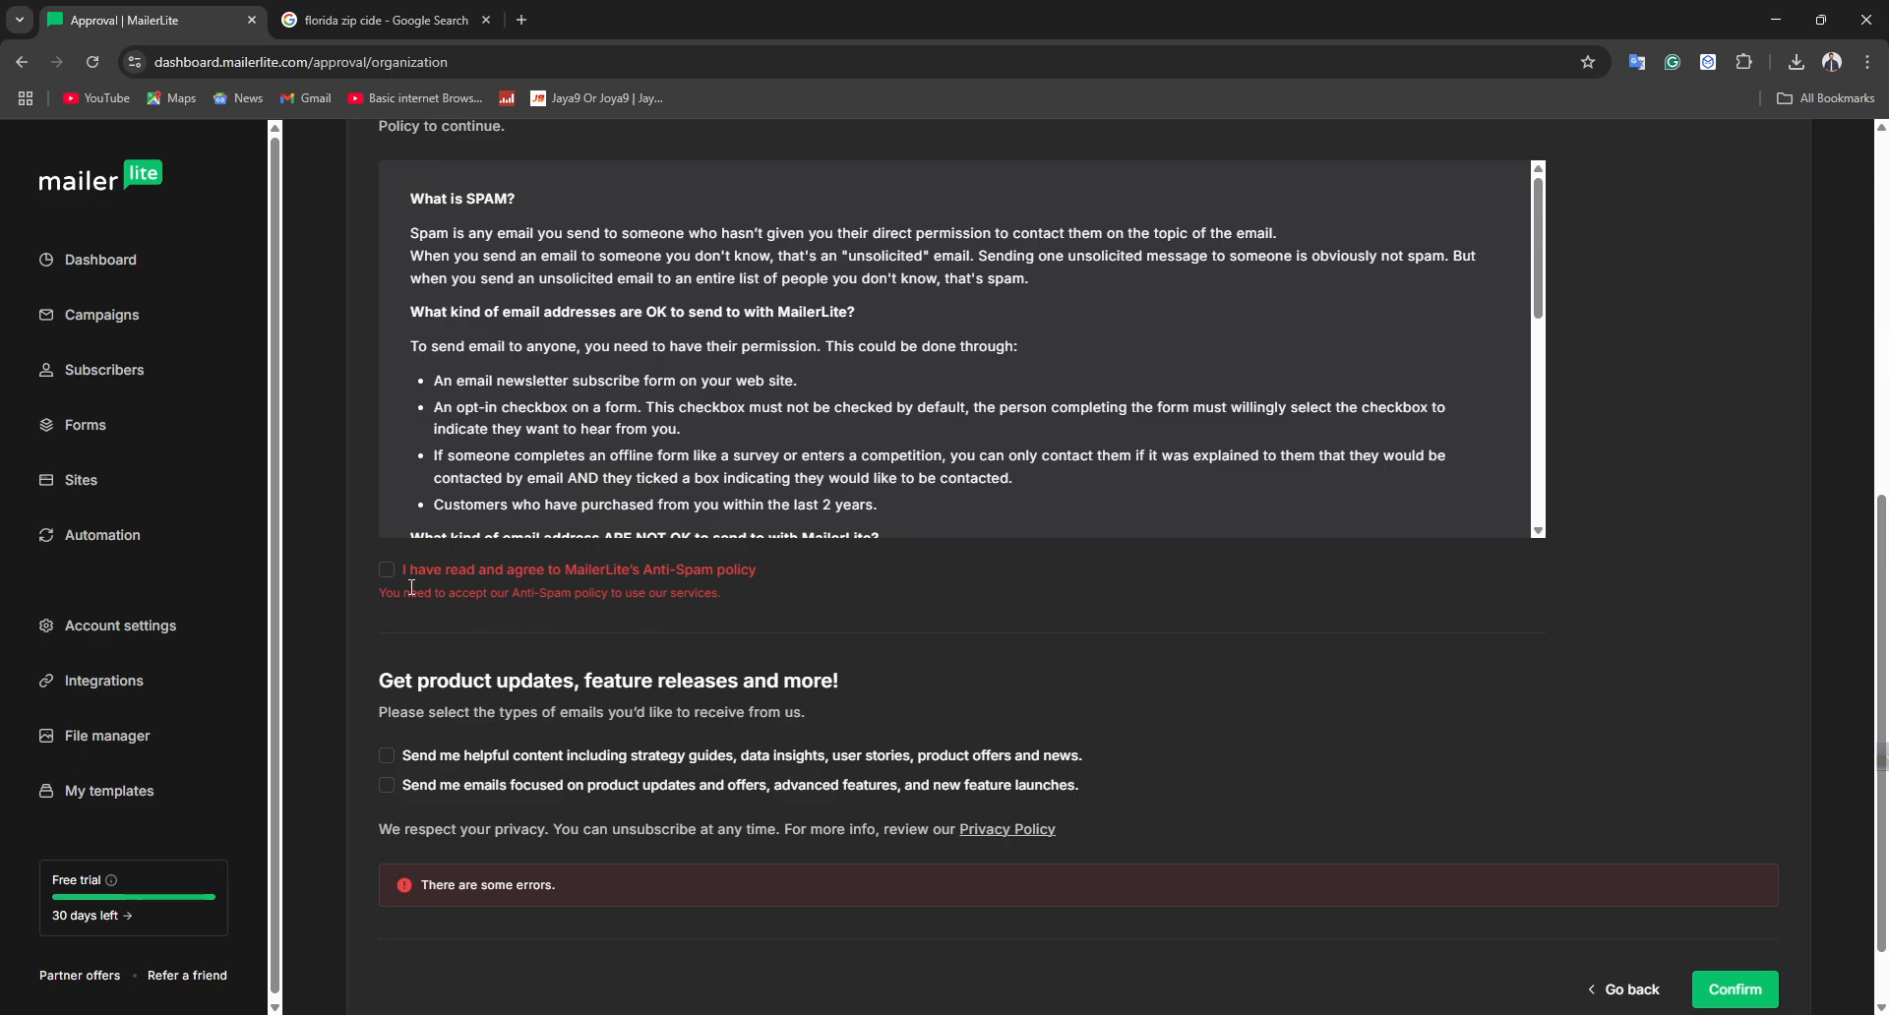
Agree to the Anti-Spam Policy and opt in to both product update email options
left_click(386, 570)
scroll(374, 750, "up", 2)
scroll(423, 639, "down", 3)
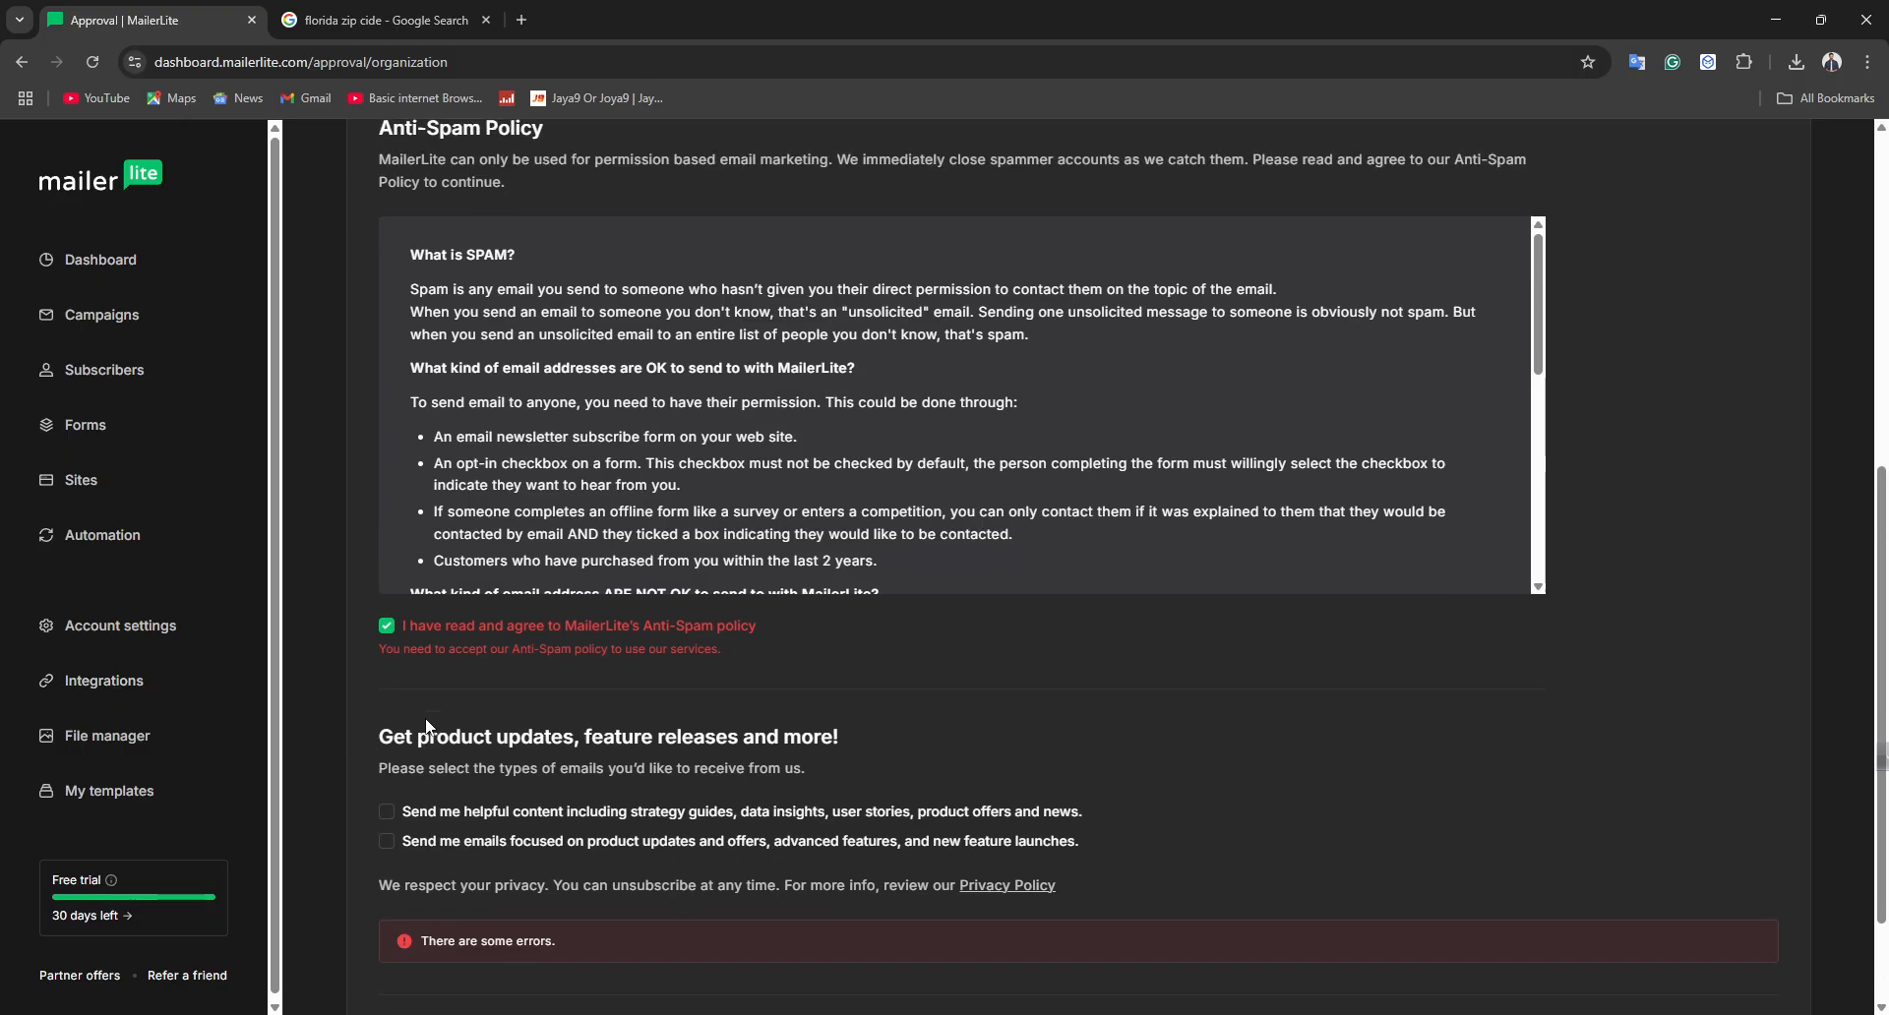
left_click(386, 667)
left_click(387, 696)
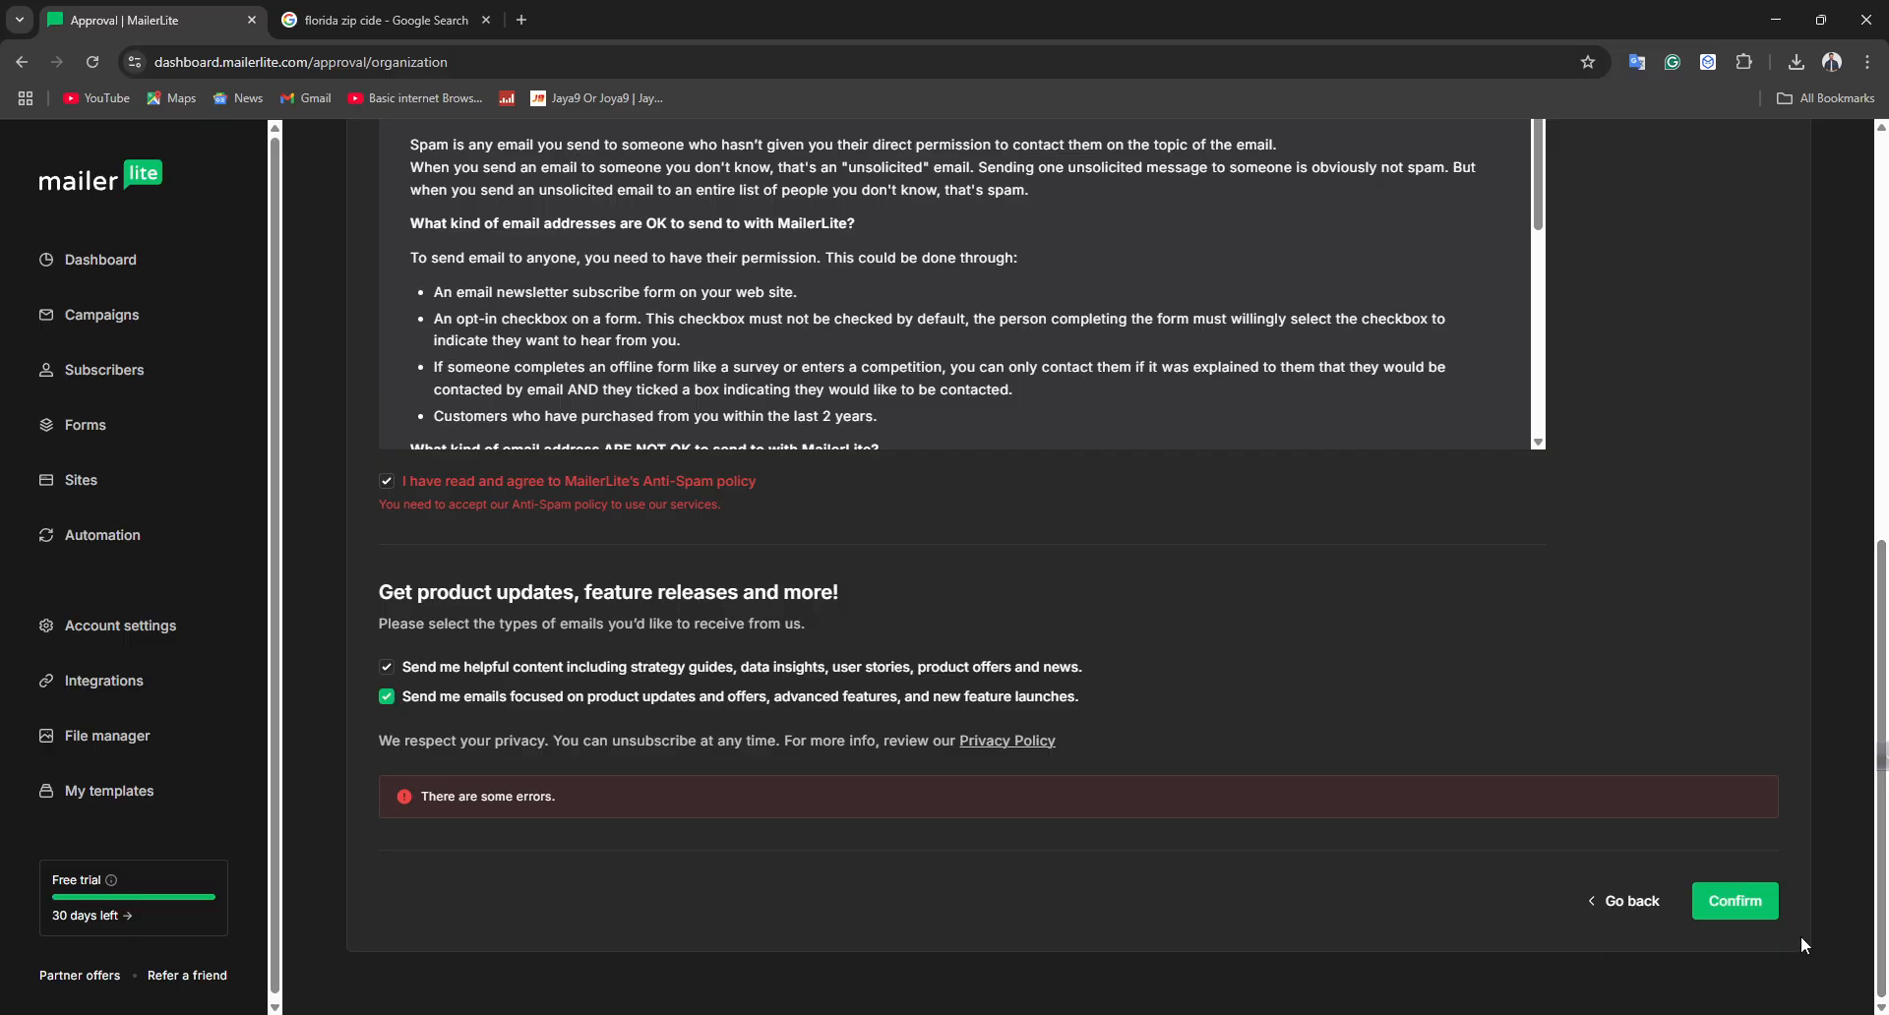
Attempt to confirm the organization form and set the state to Florida
left_click(1724, 893)
scroll(925, 388, "up", 4)
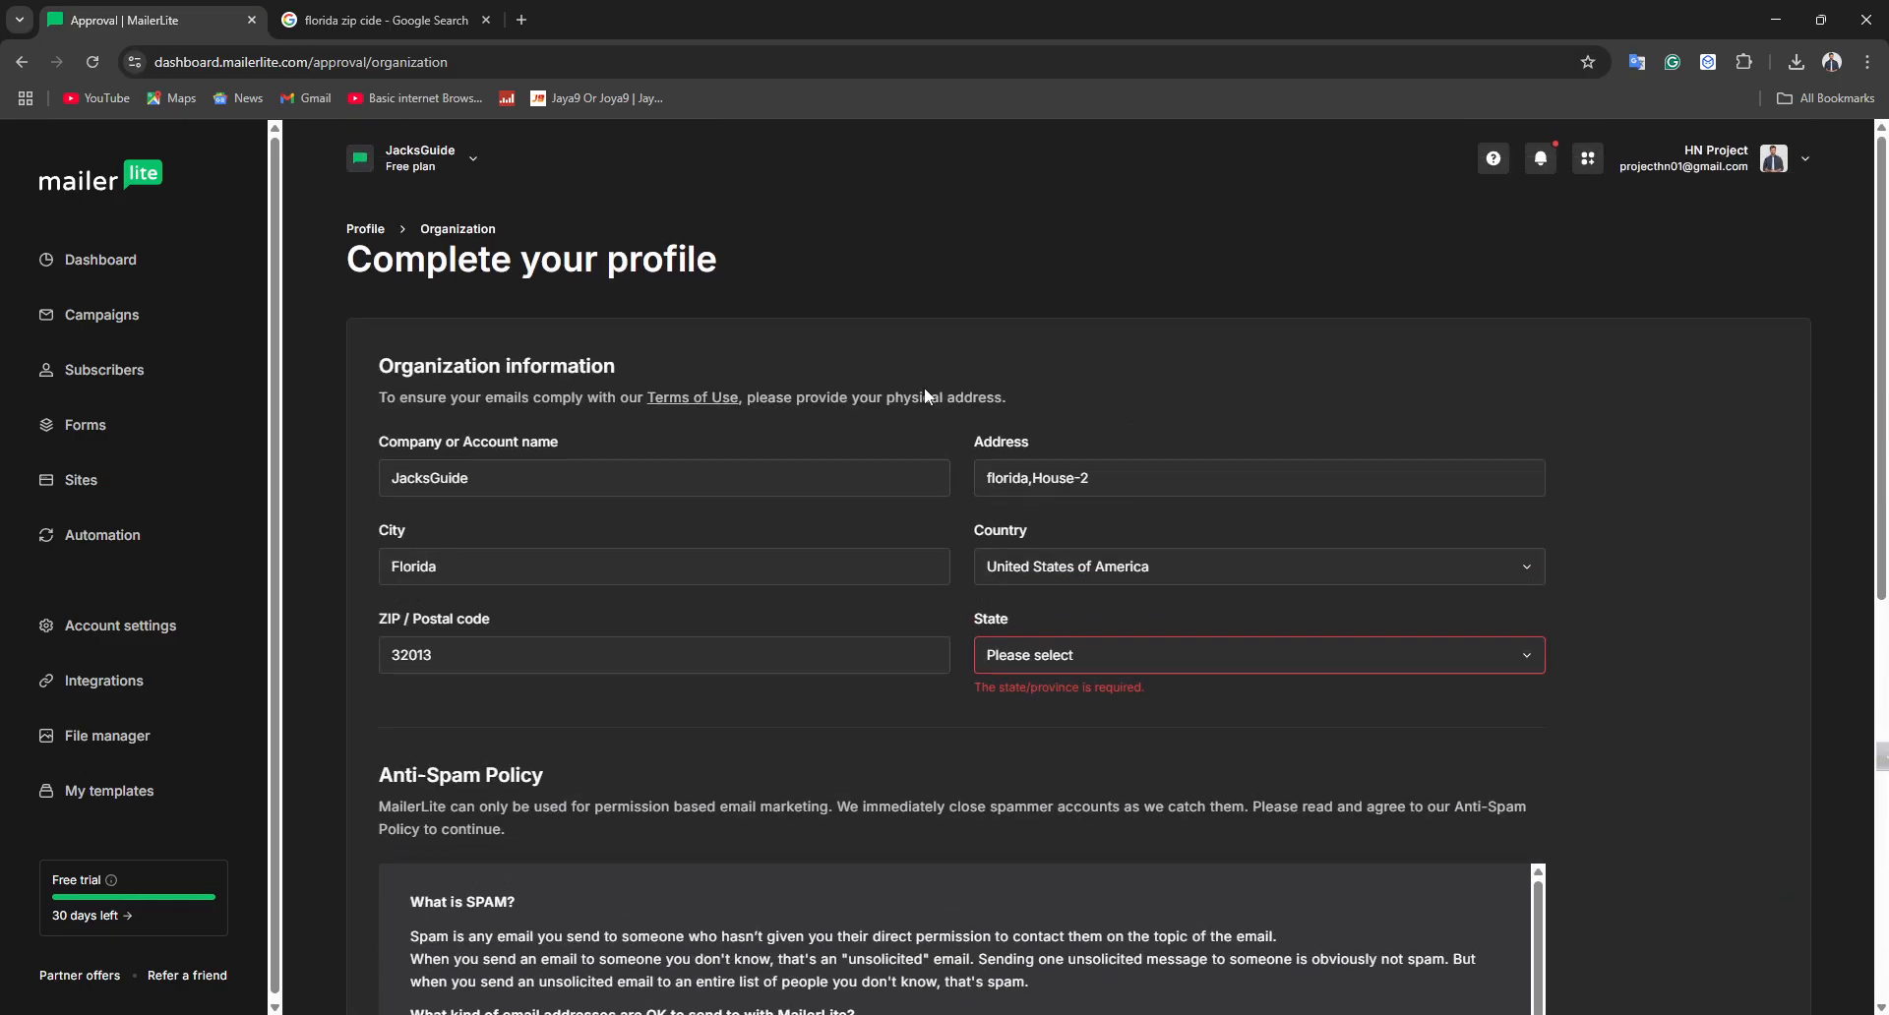
left_click(1027, 675)
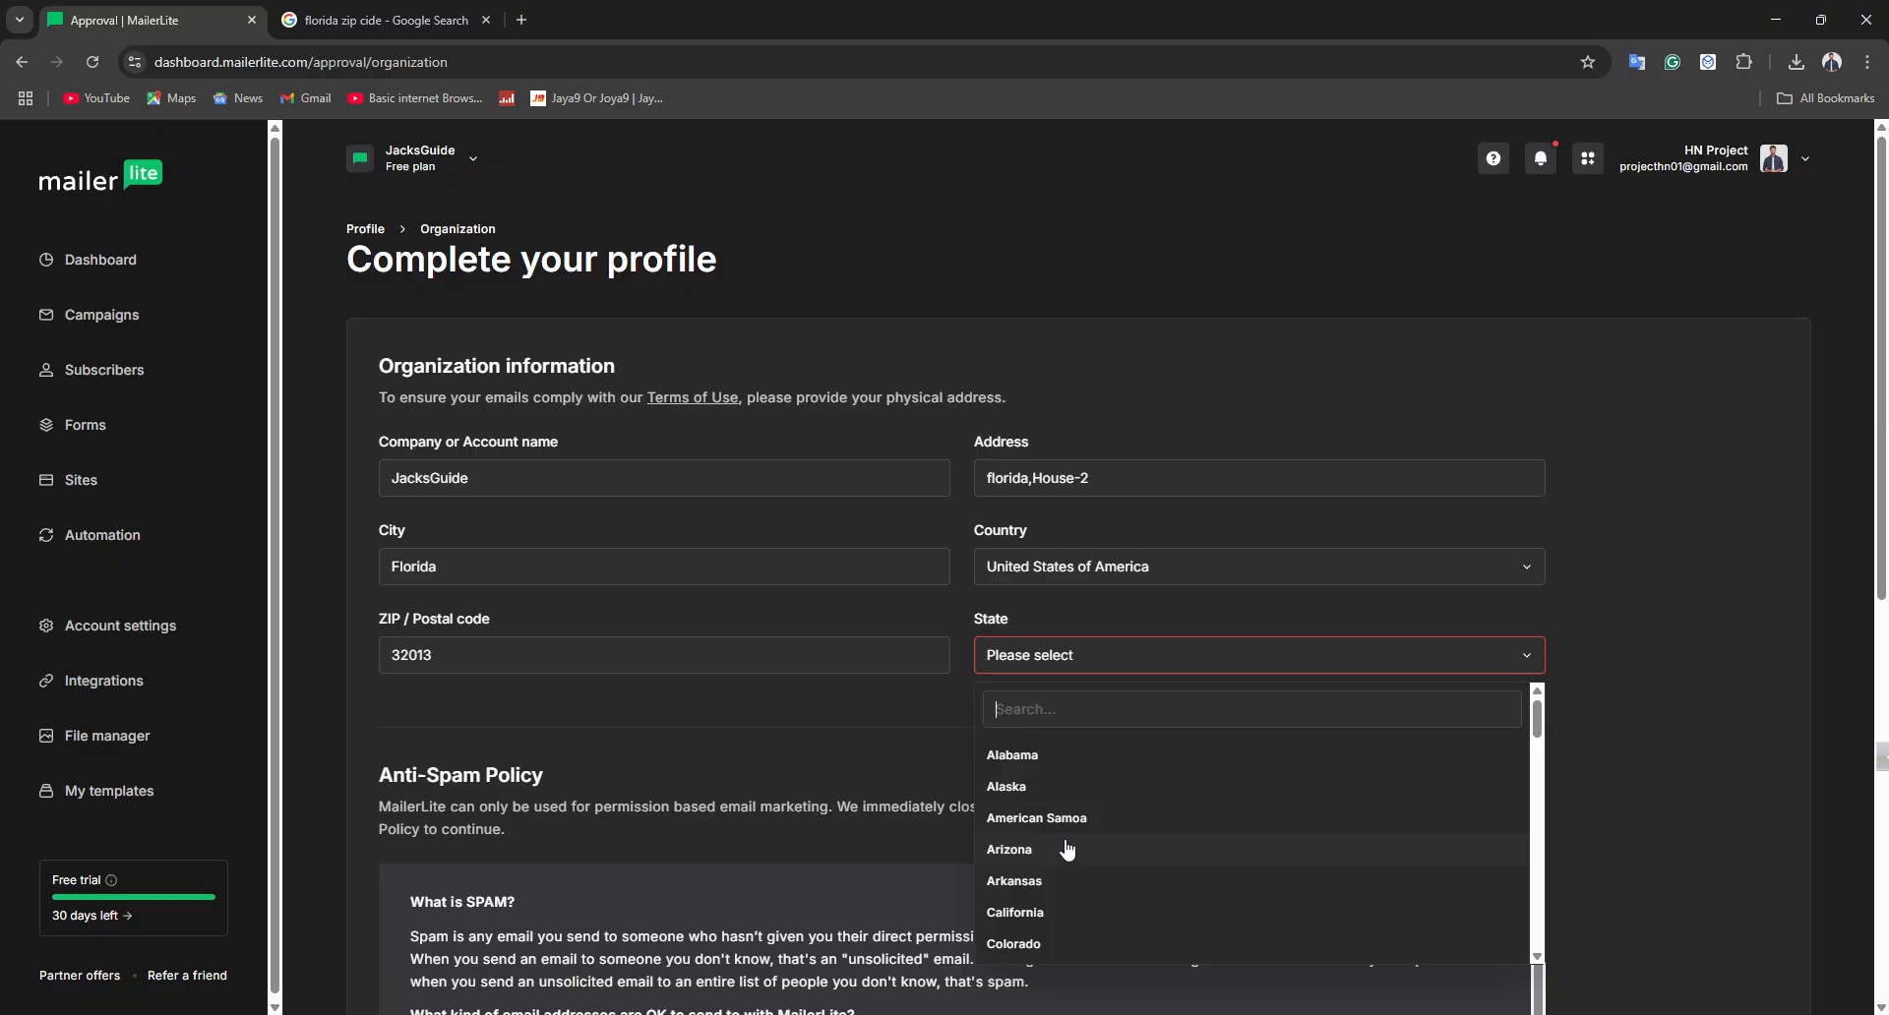
type("fl")
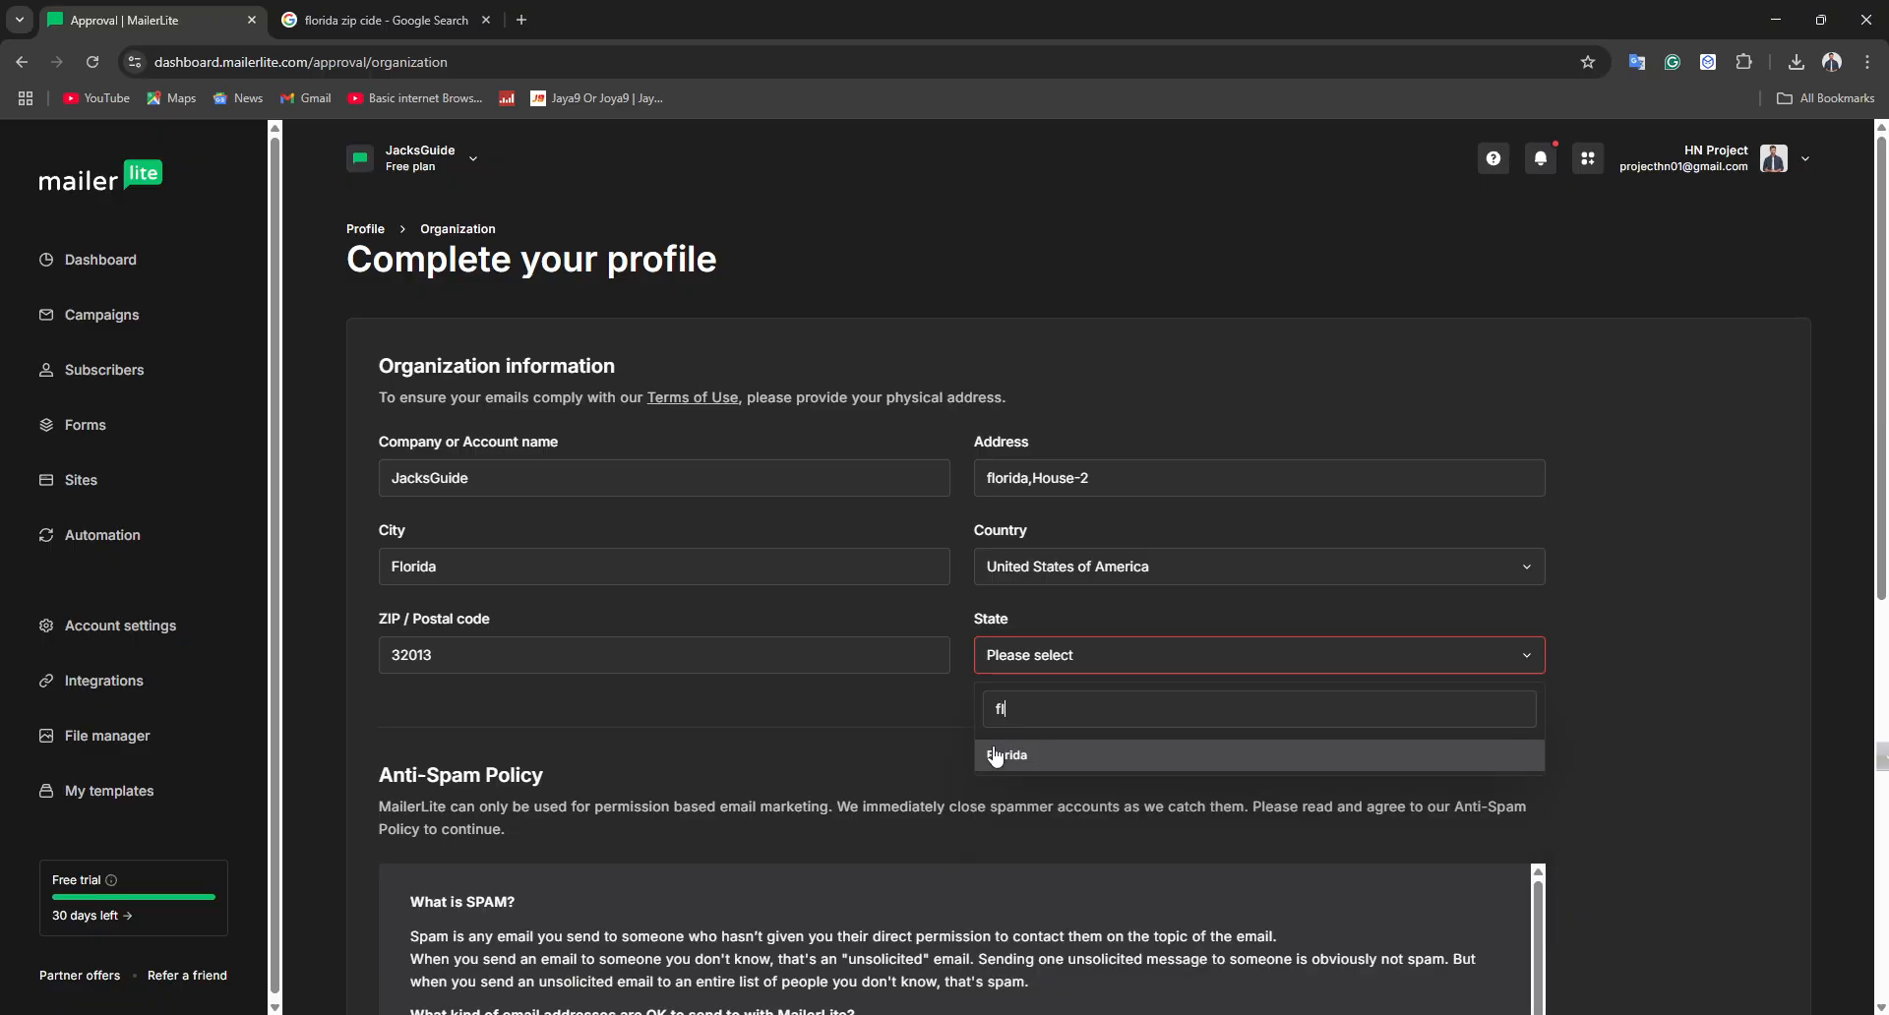
left_click(1002, 756)
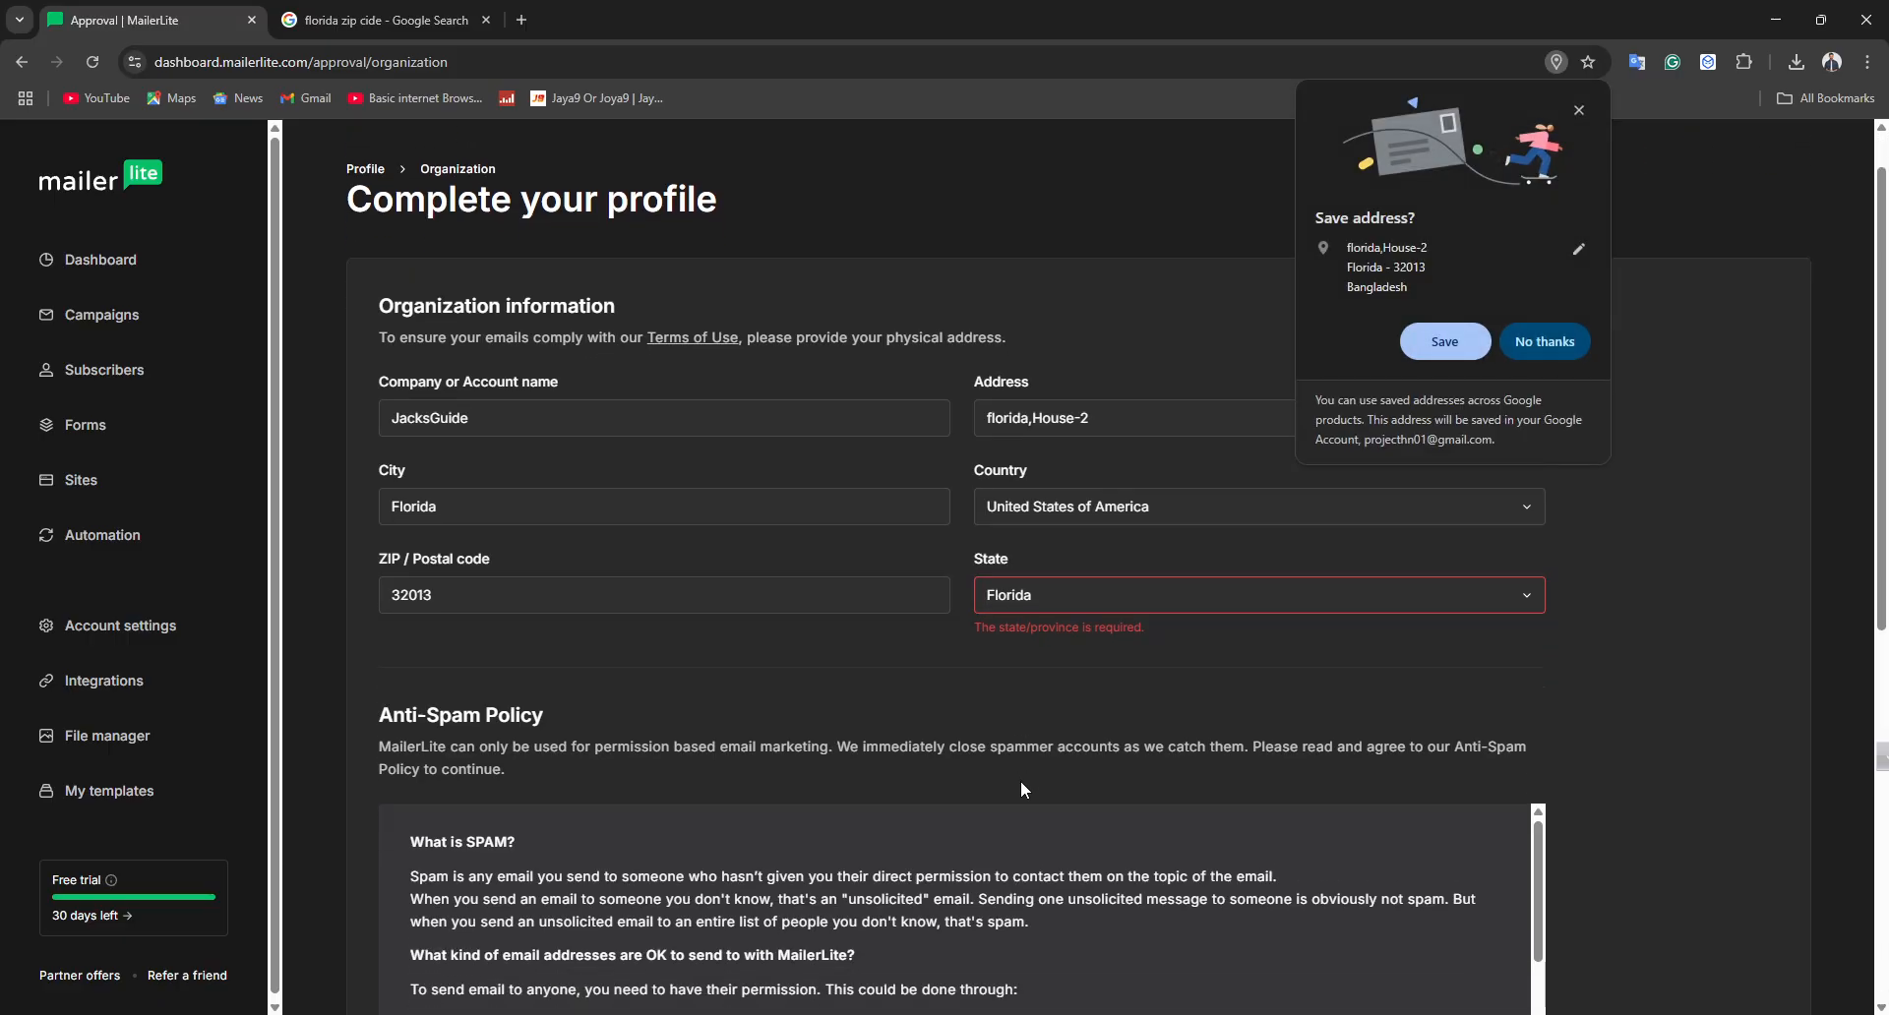
Save the address in the browser and confirm the organization profile
scroll(1019, 781, "down", 5)
left_click(1447, 340)
scroll(1514, 598, "down", 5)
scroll(1514, 590, "down", 5)
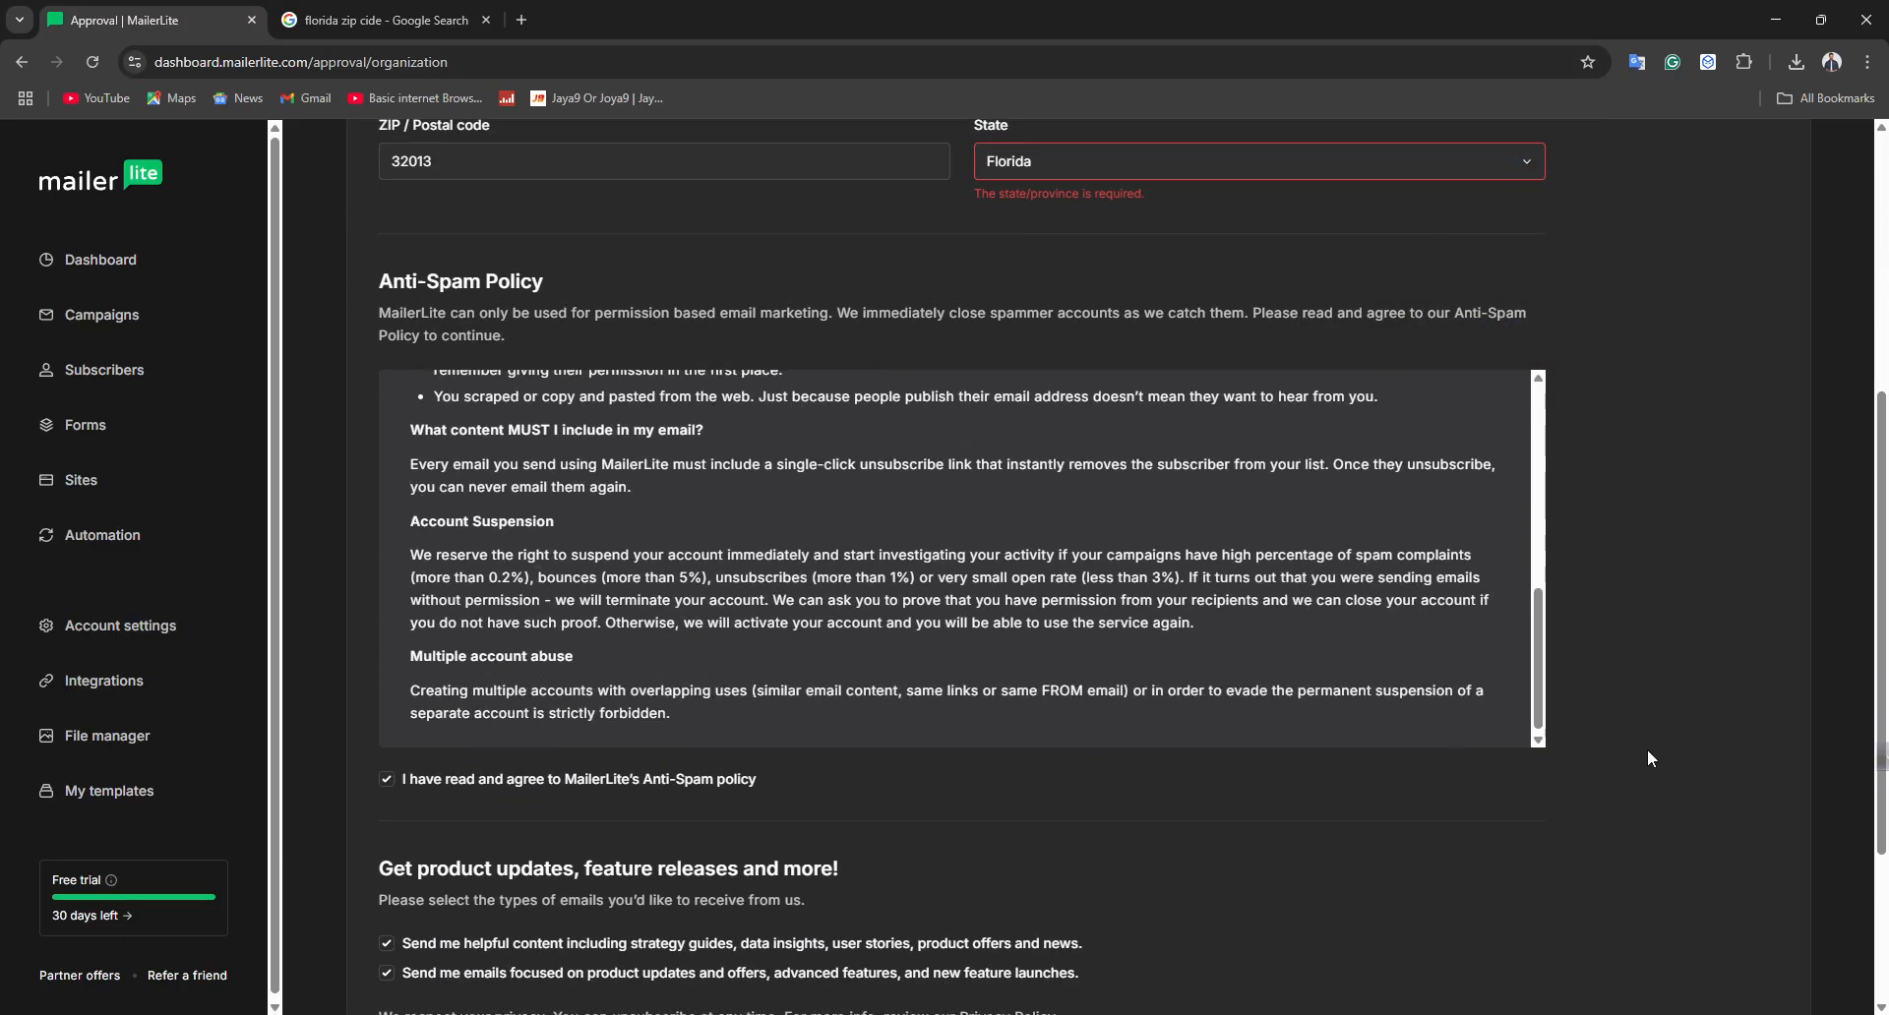
left_click(1718, 907)
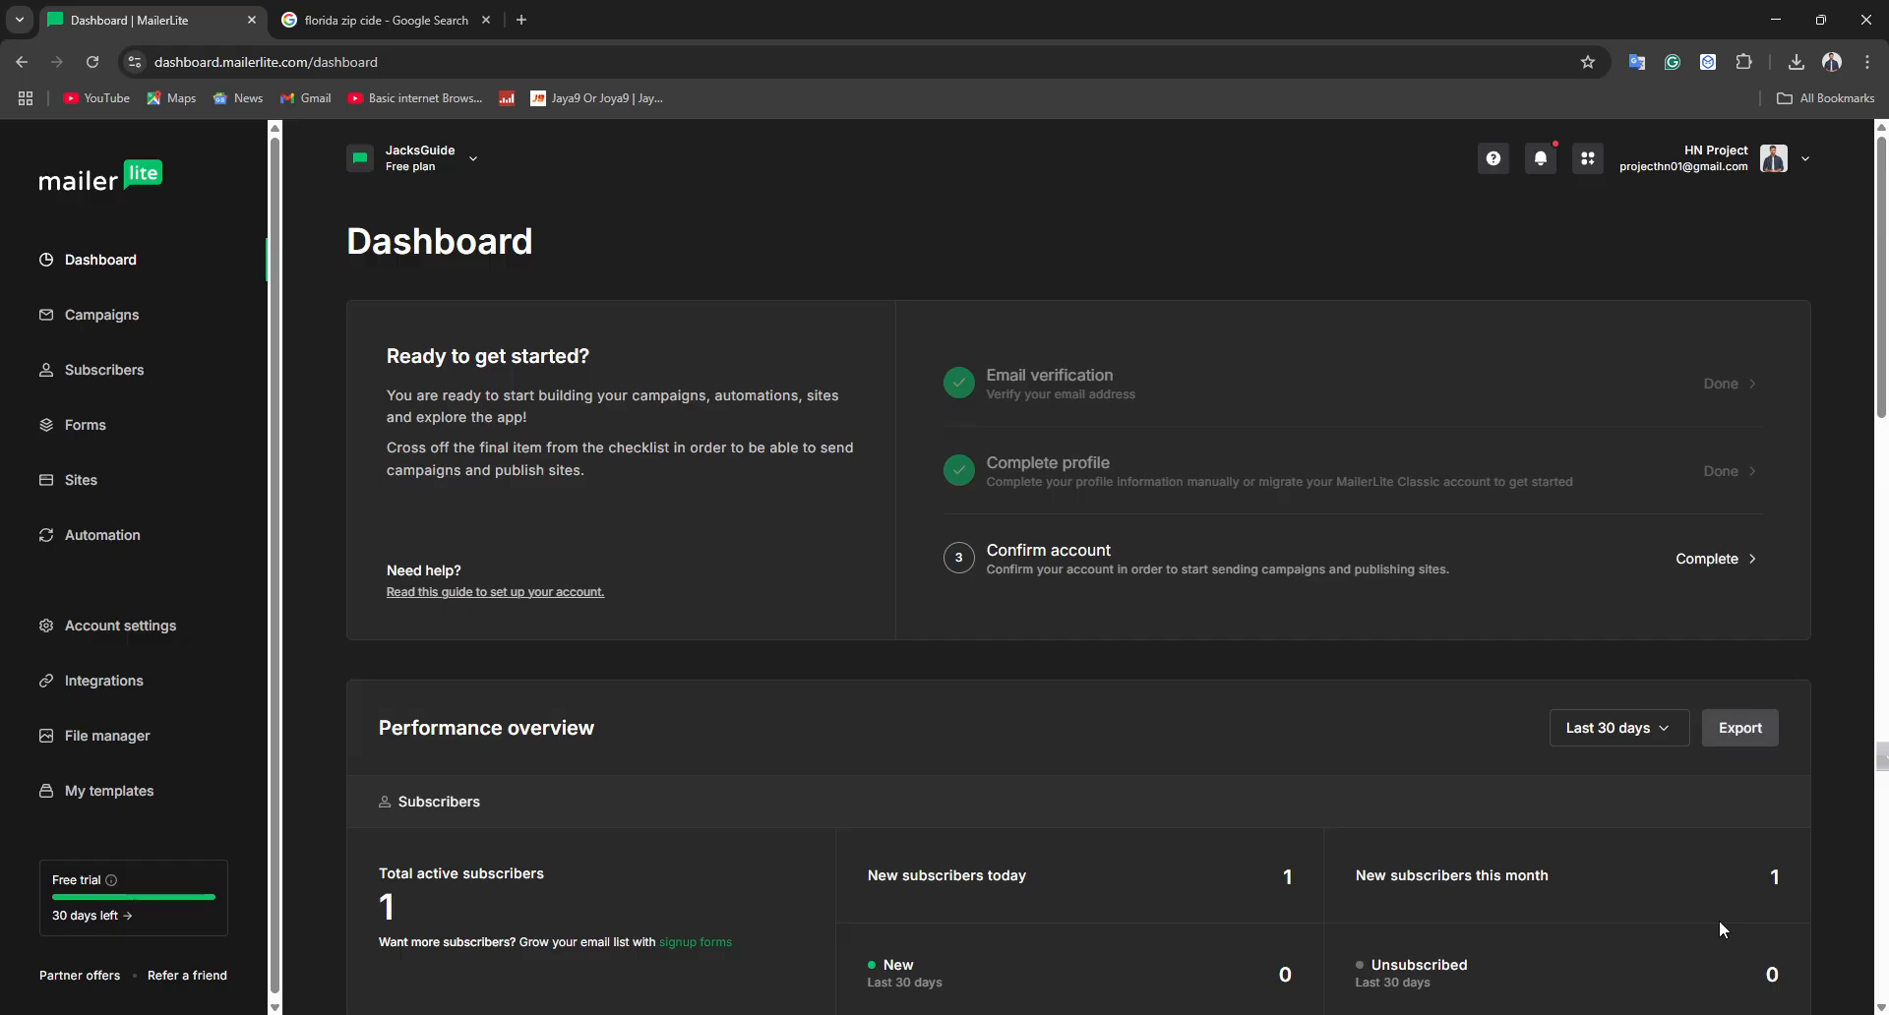
Reload the dashboard and review its performance overview
right_click(952, 202)
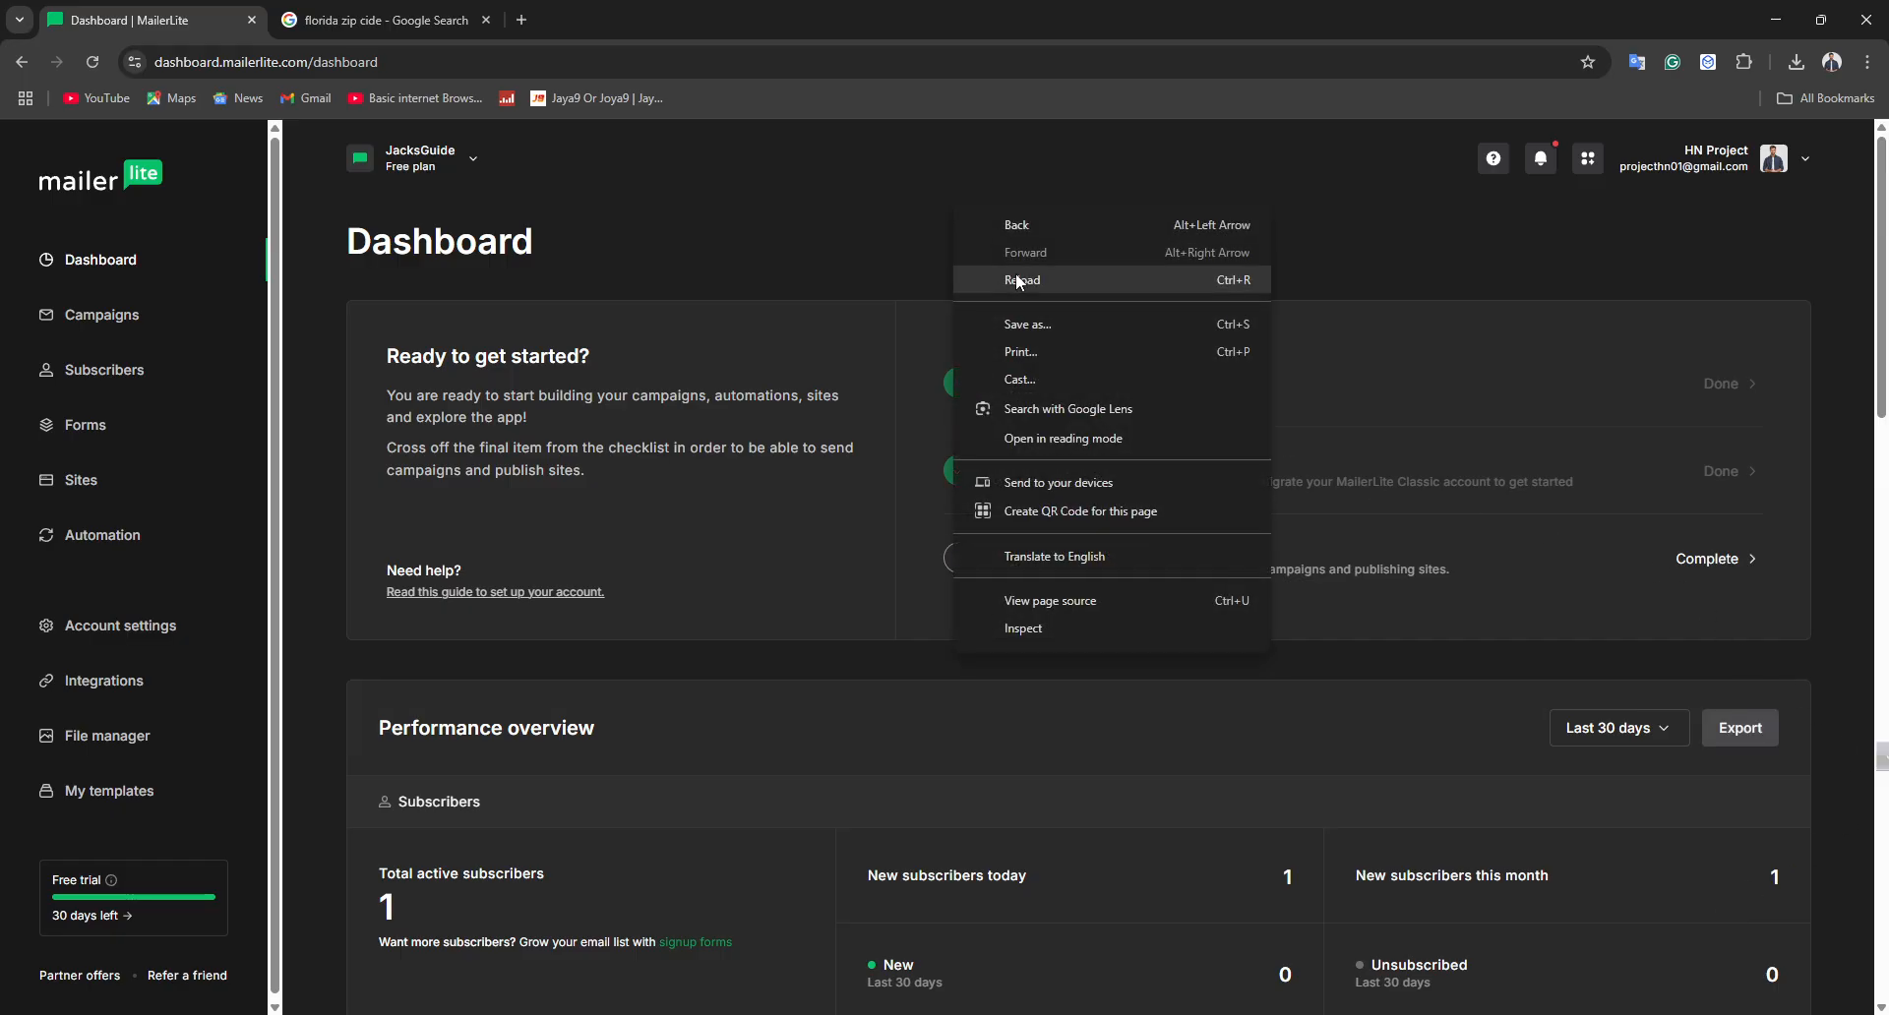
left_click(1019, 279)
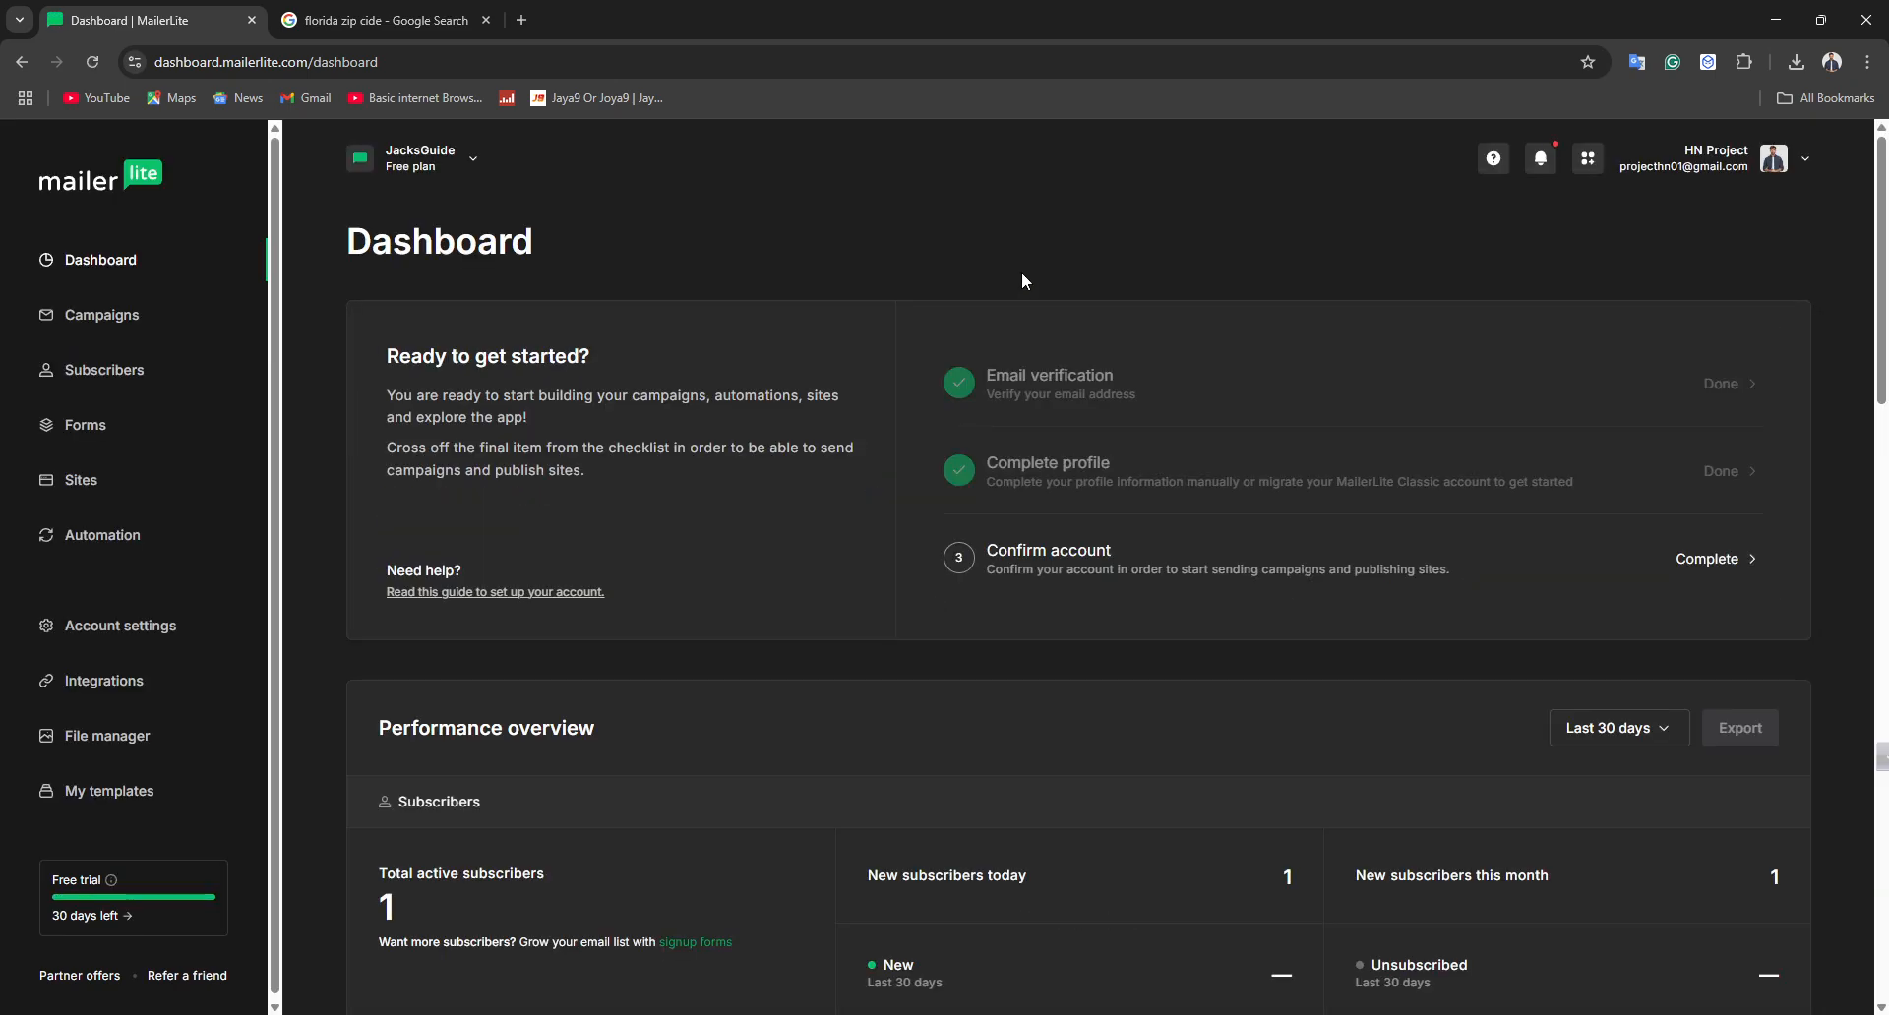
scroll(1202, 572, "down", 5)
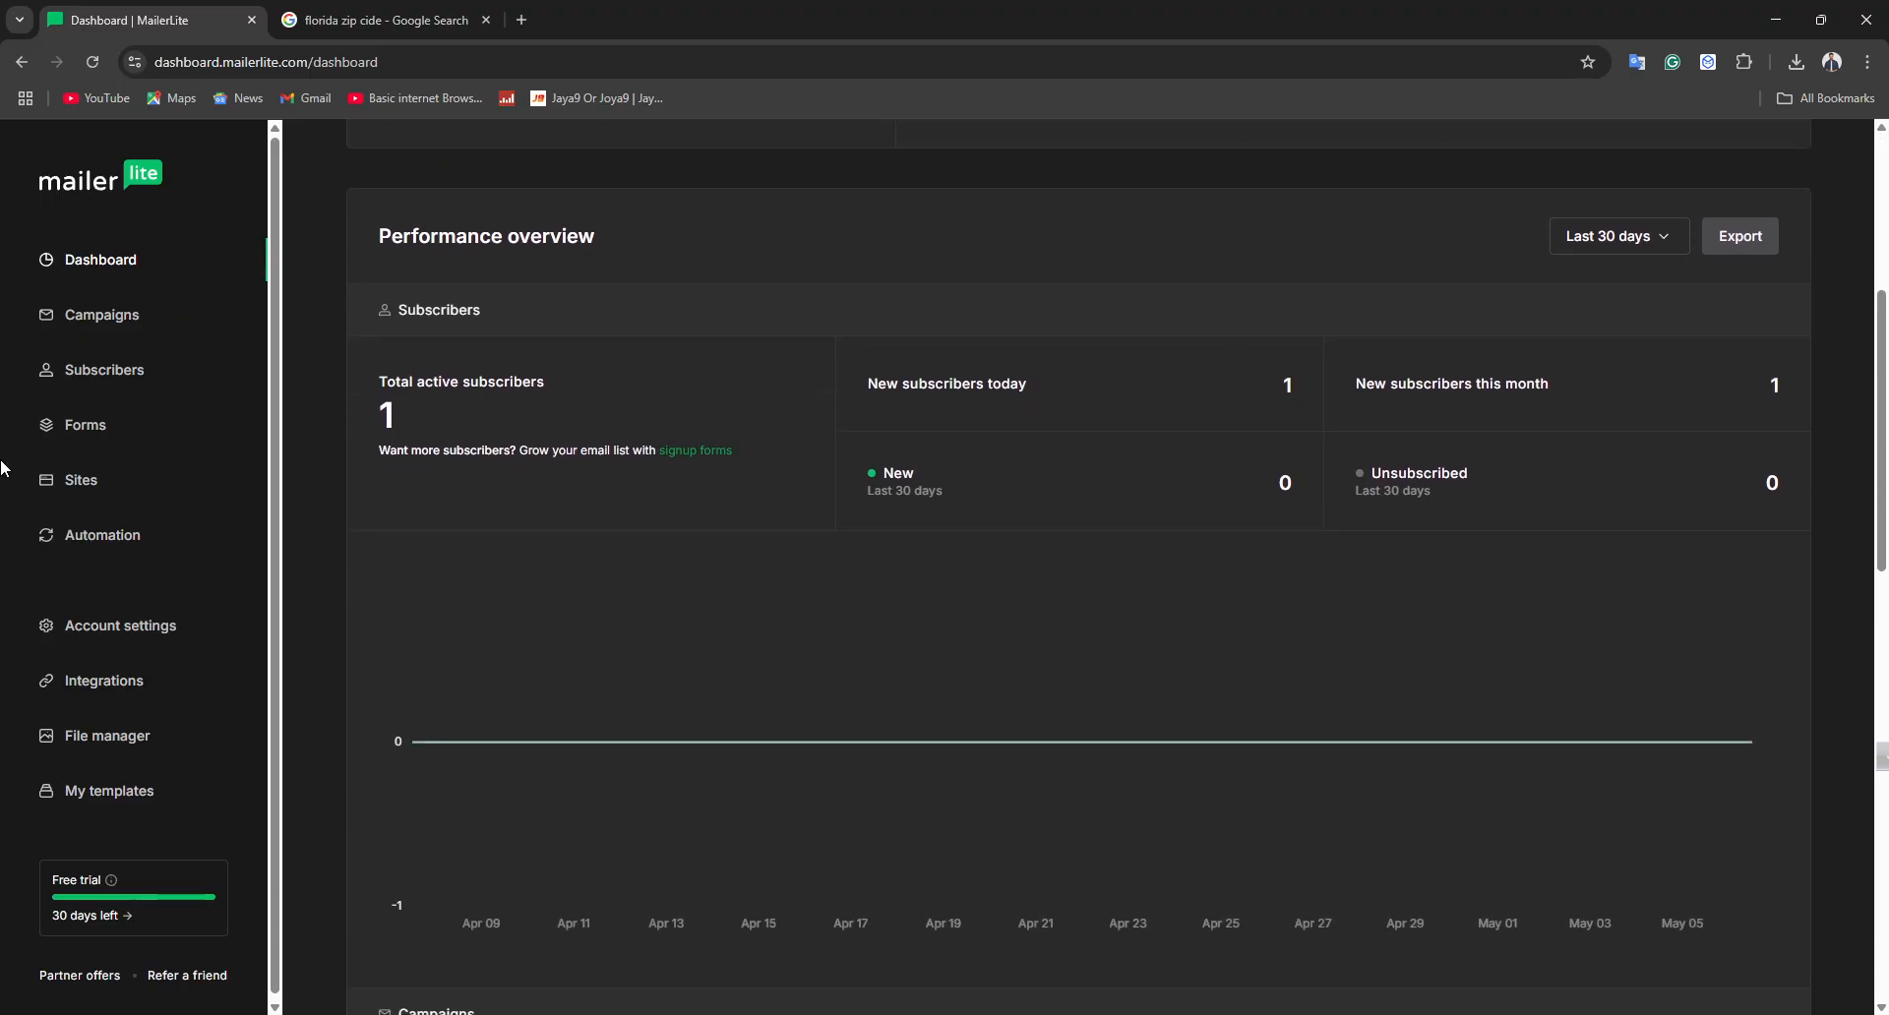
left_click(122, 264)
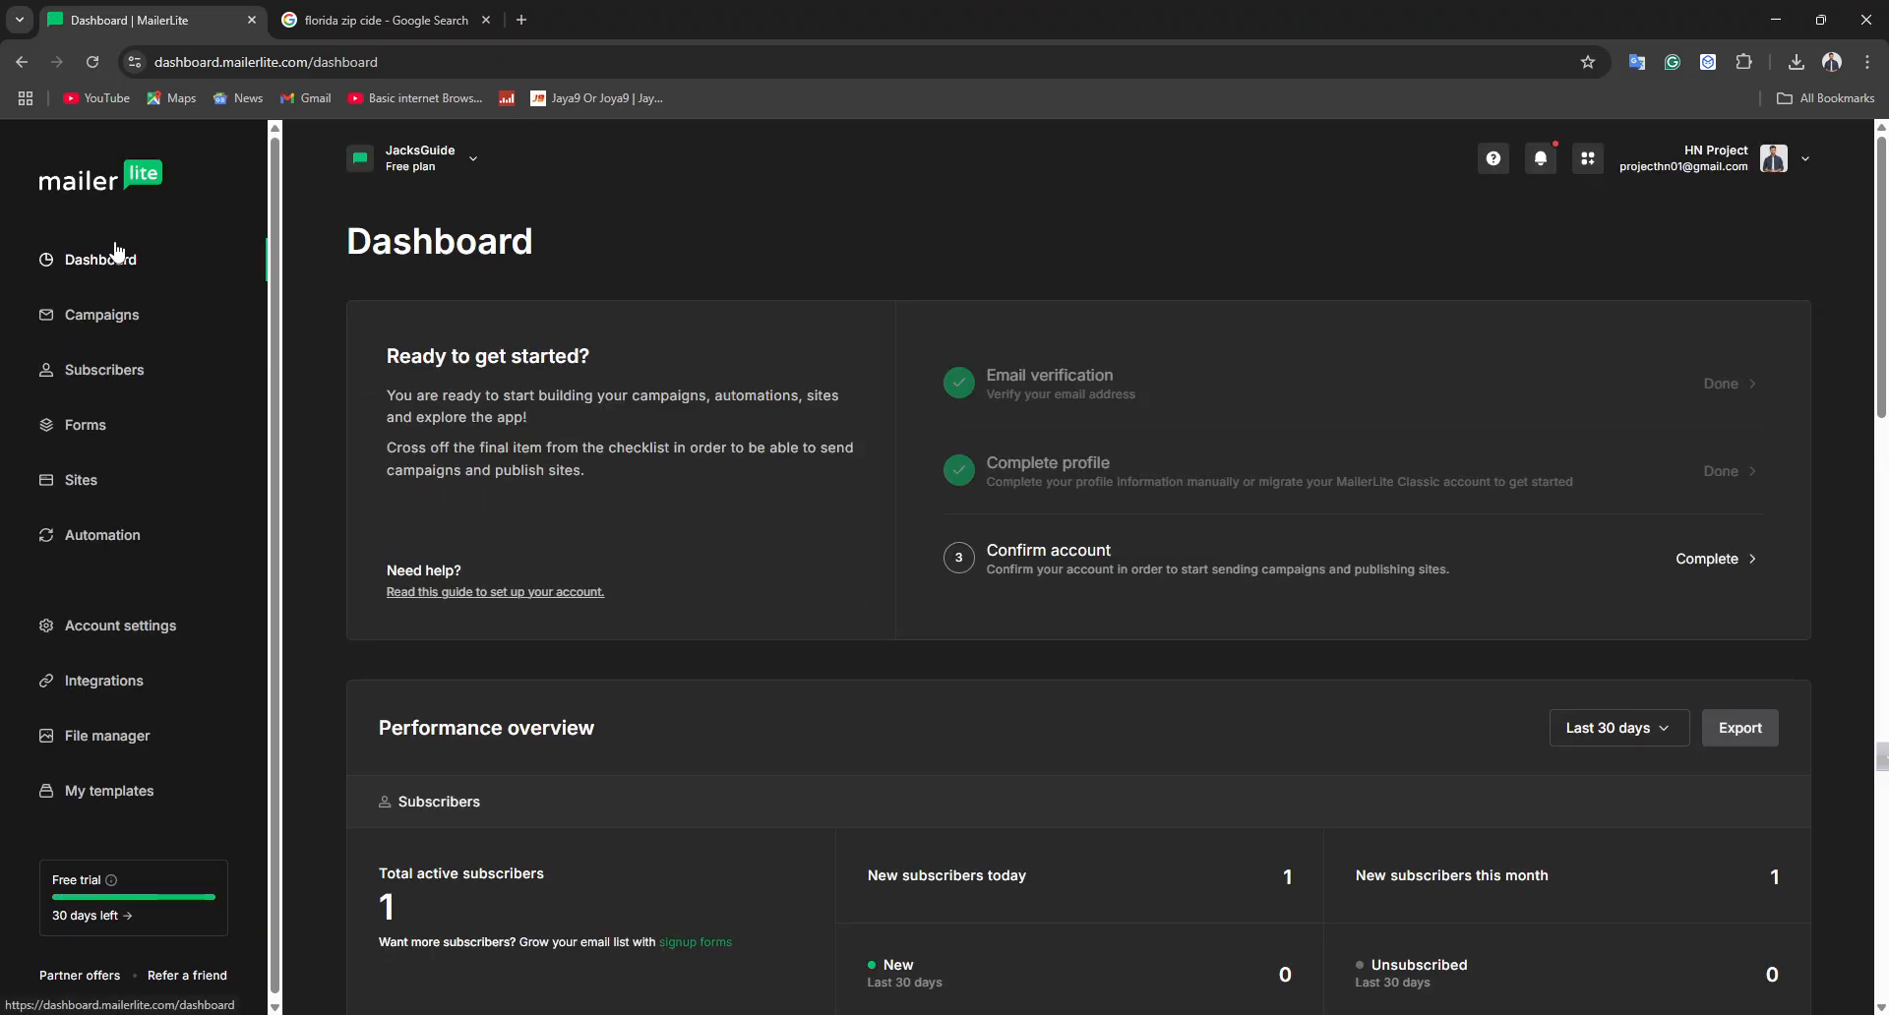
scroll(873, 441, "down", 1)
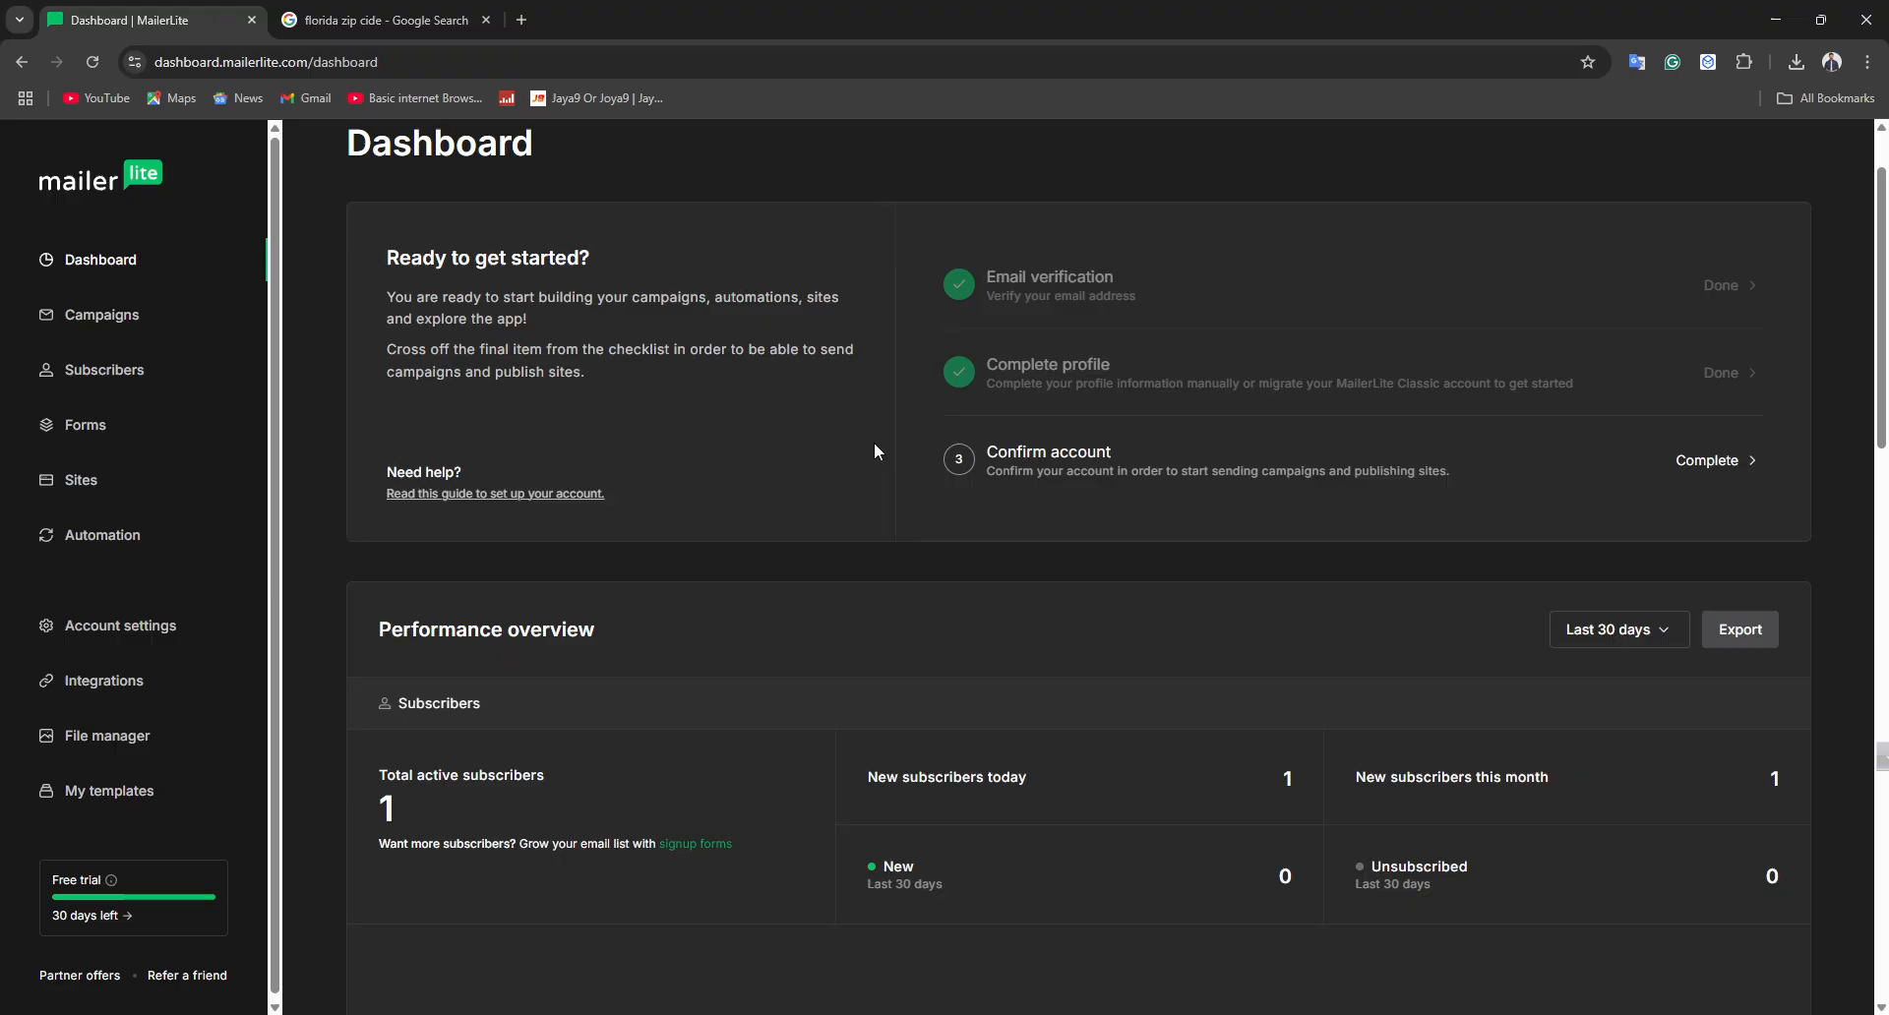
Export a CSV report including Subscribers and Campaigns stats from the performance overview
left_click(1629, 631)
left_click(1740, 632)
left_click(1740, 632)
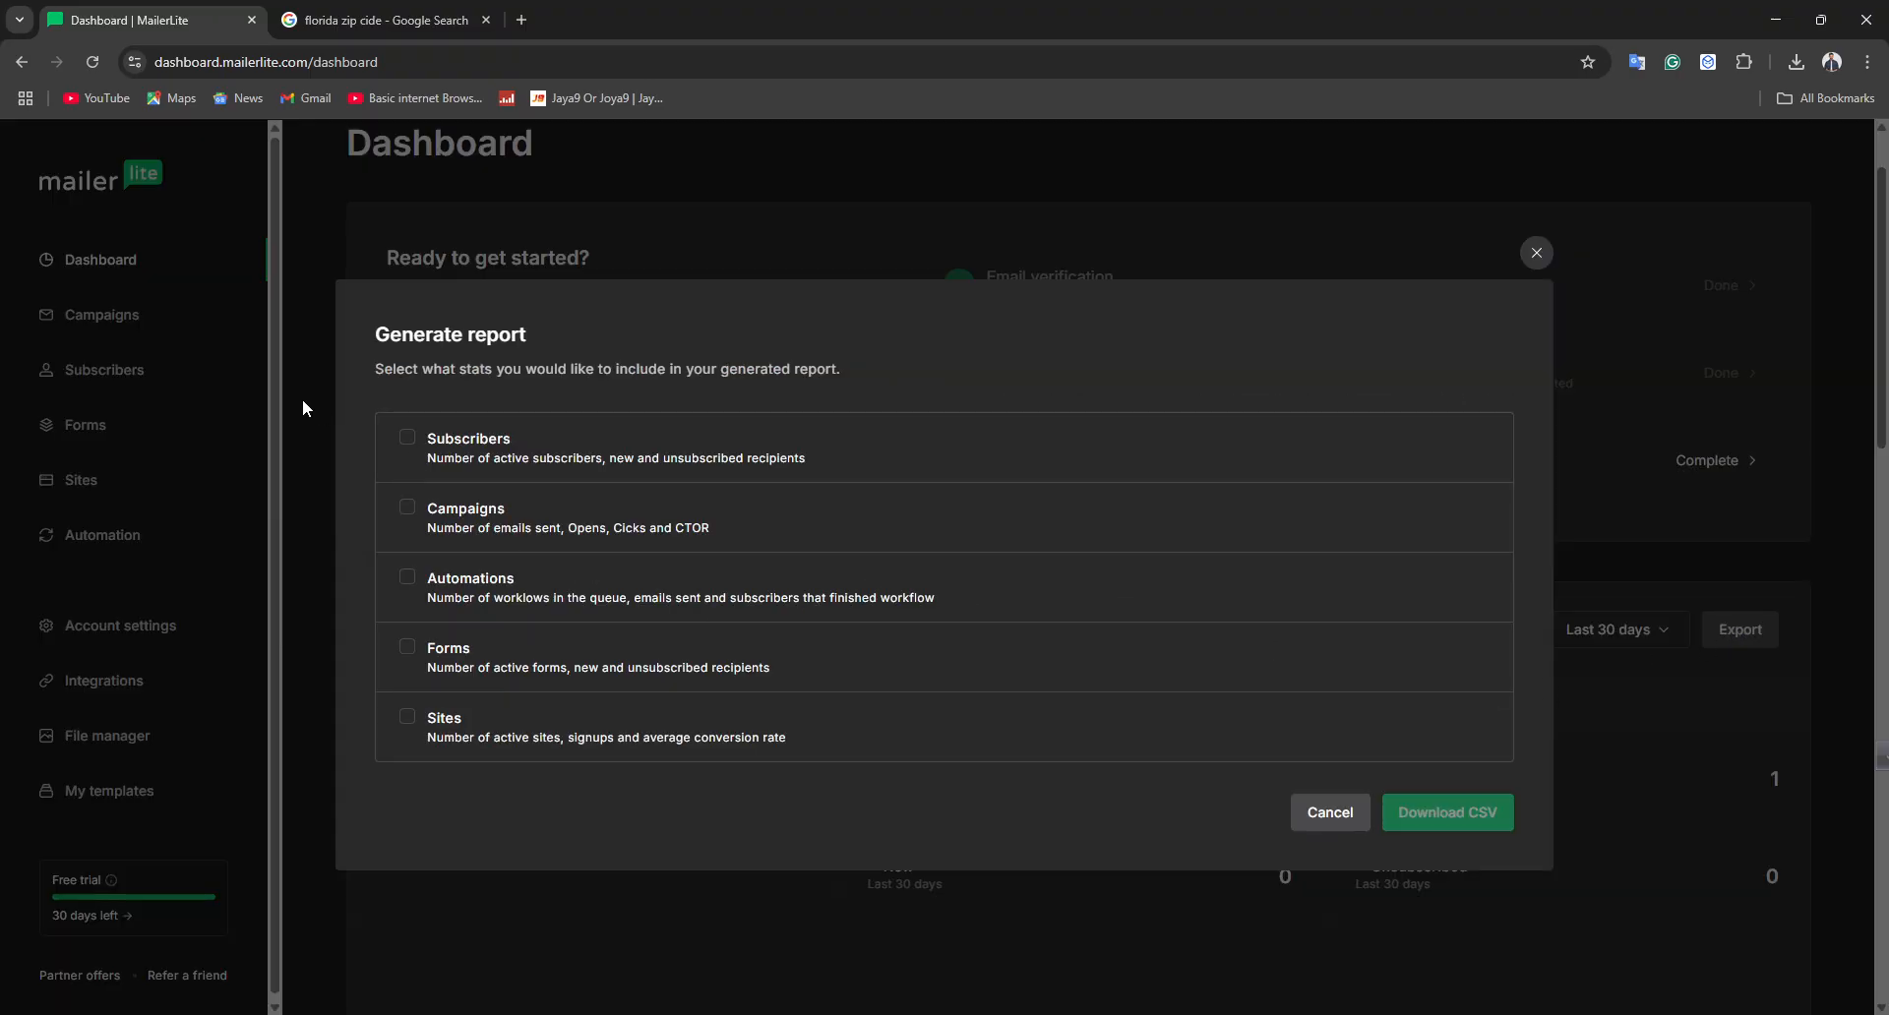
left_click(447, 514)
left_click(405, 457)
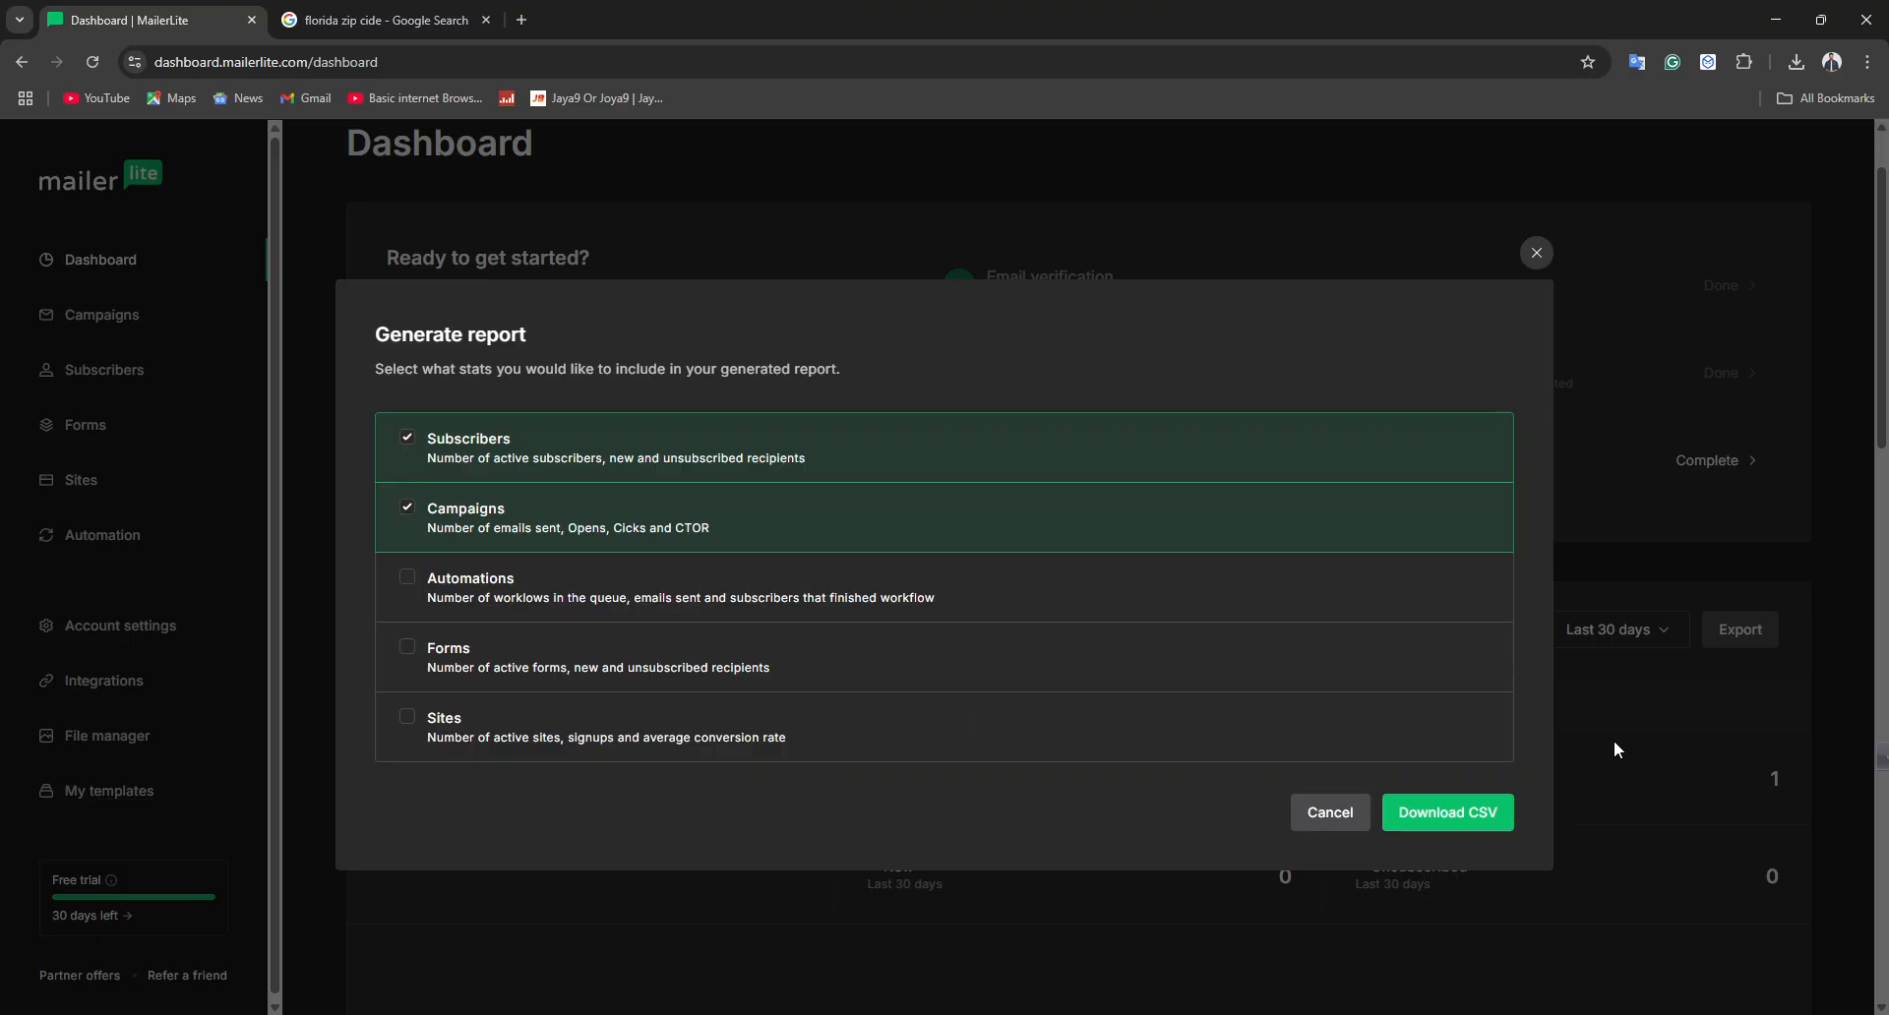
left_click(1442, 818)
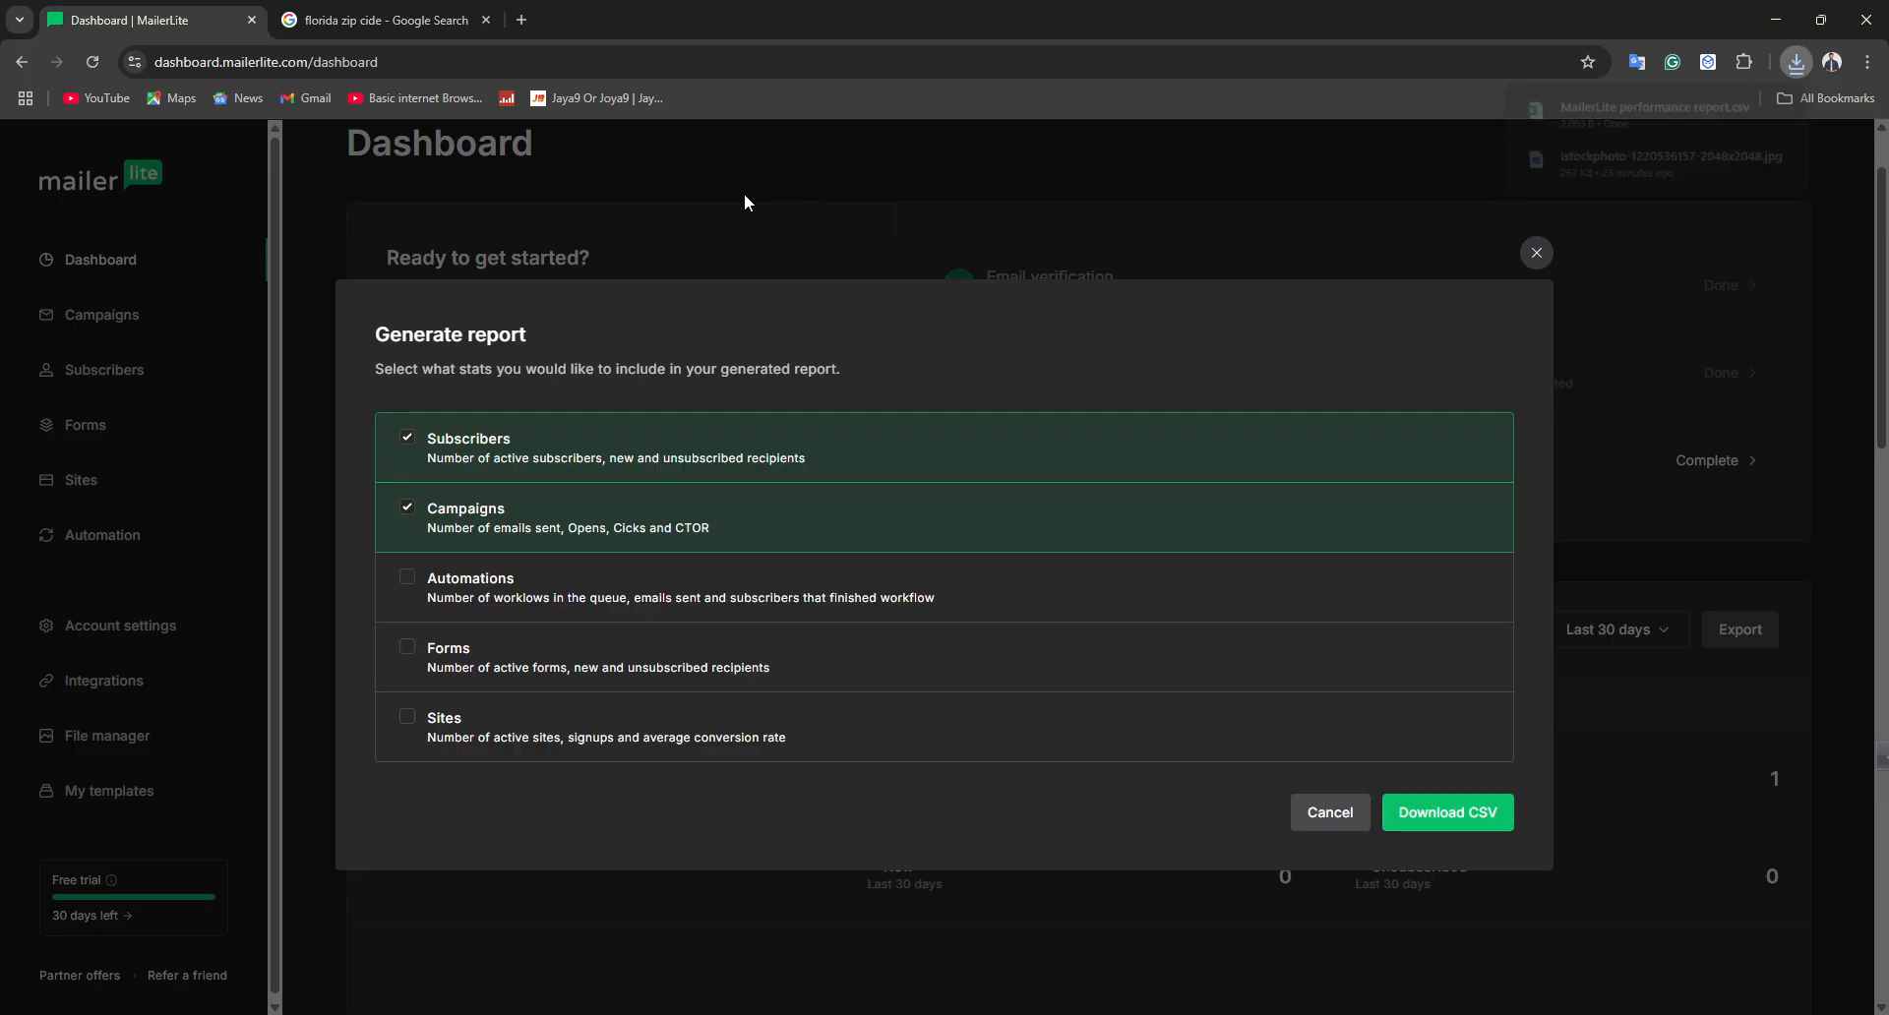
left_click(1547, 261)
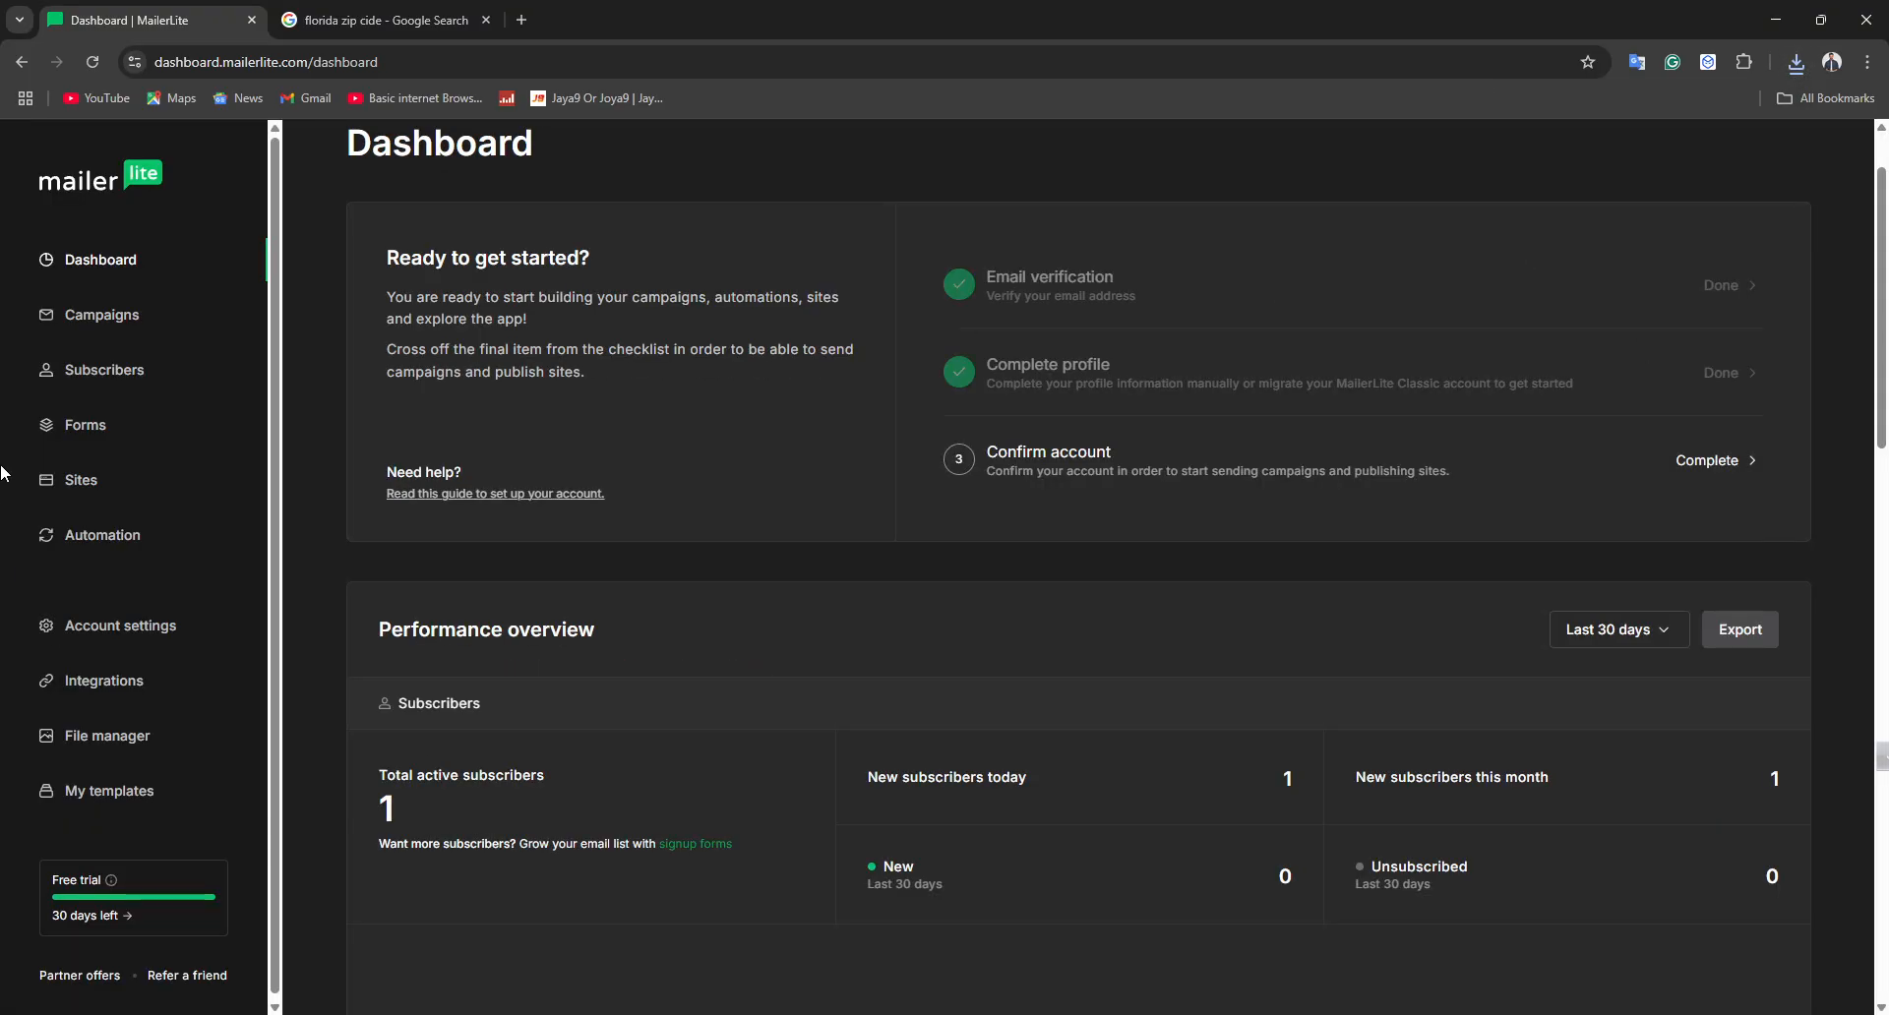
Start creating a new regular campaign from the Campaigns page
left_click(67, 317)
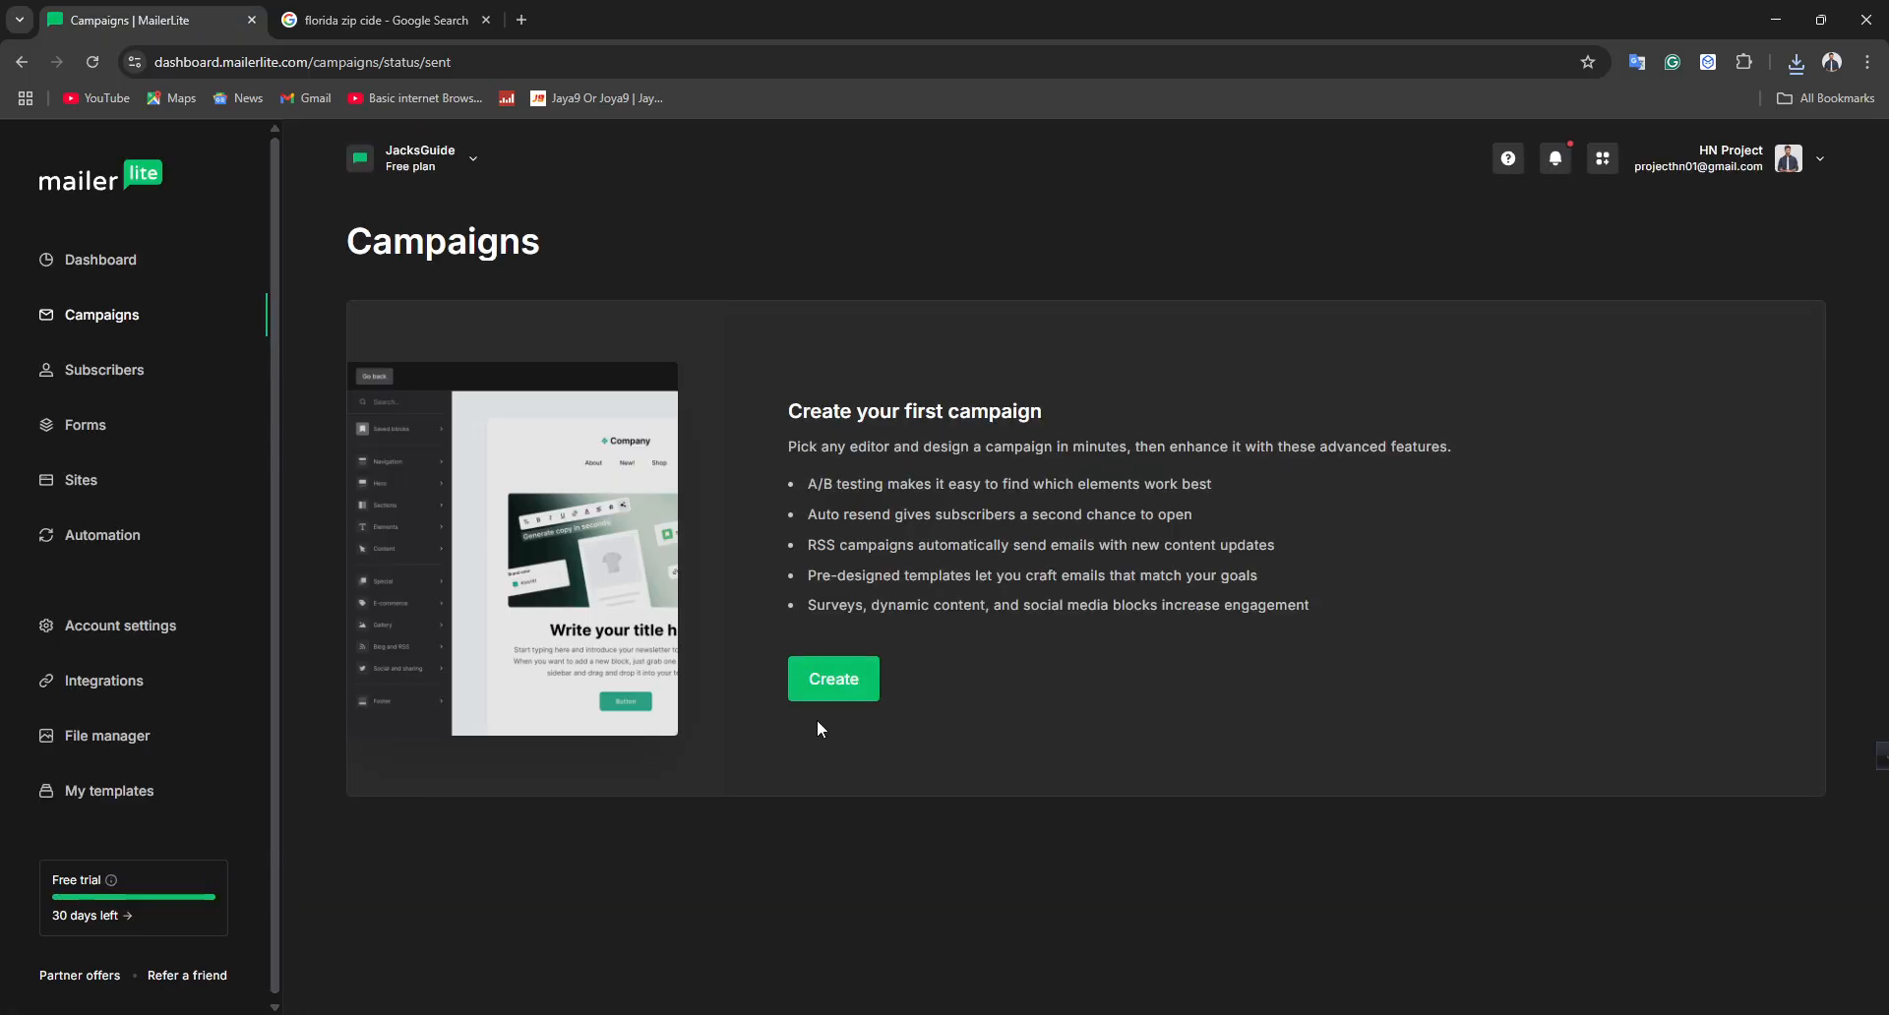
left_click(813, 681)
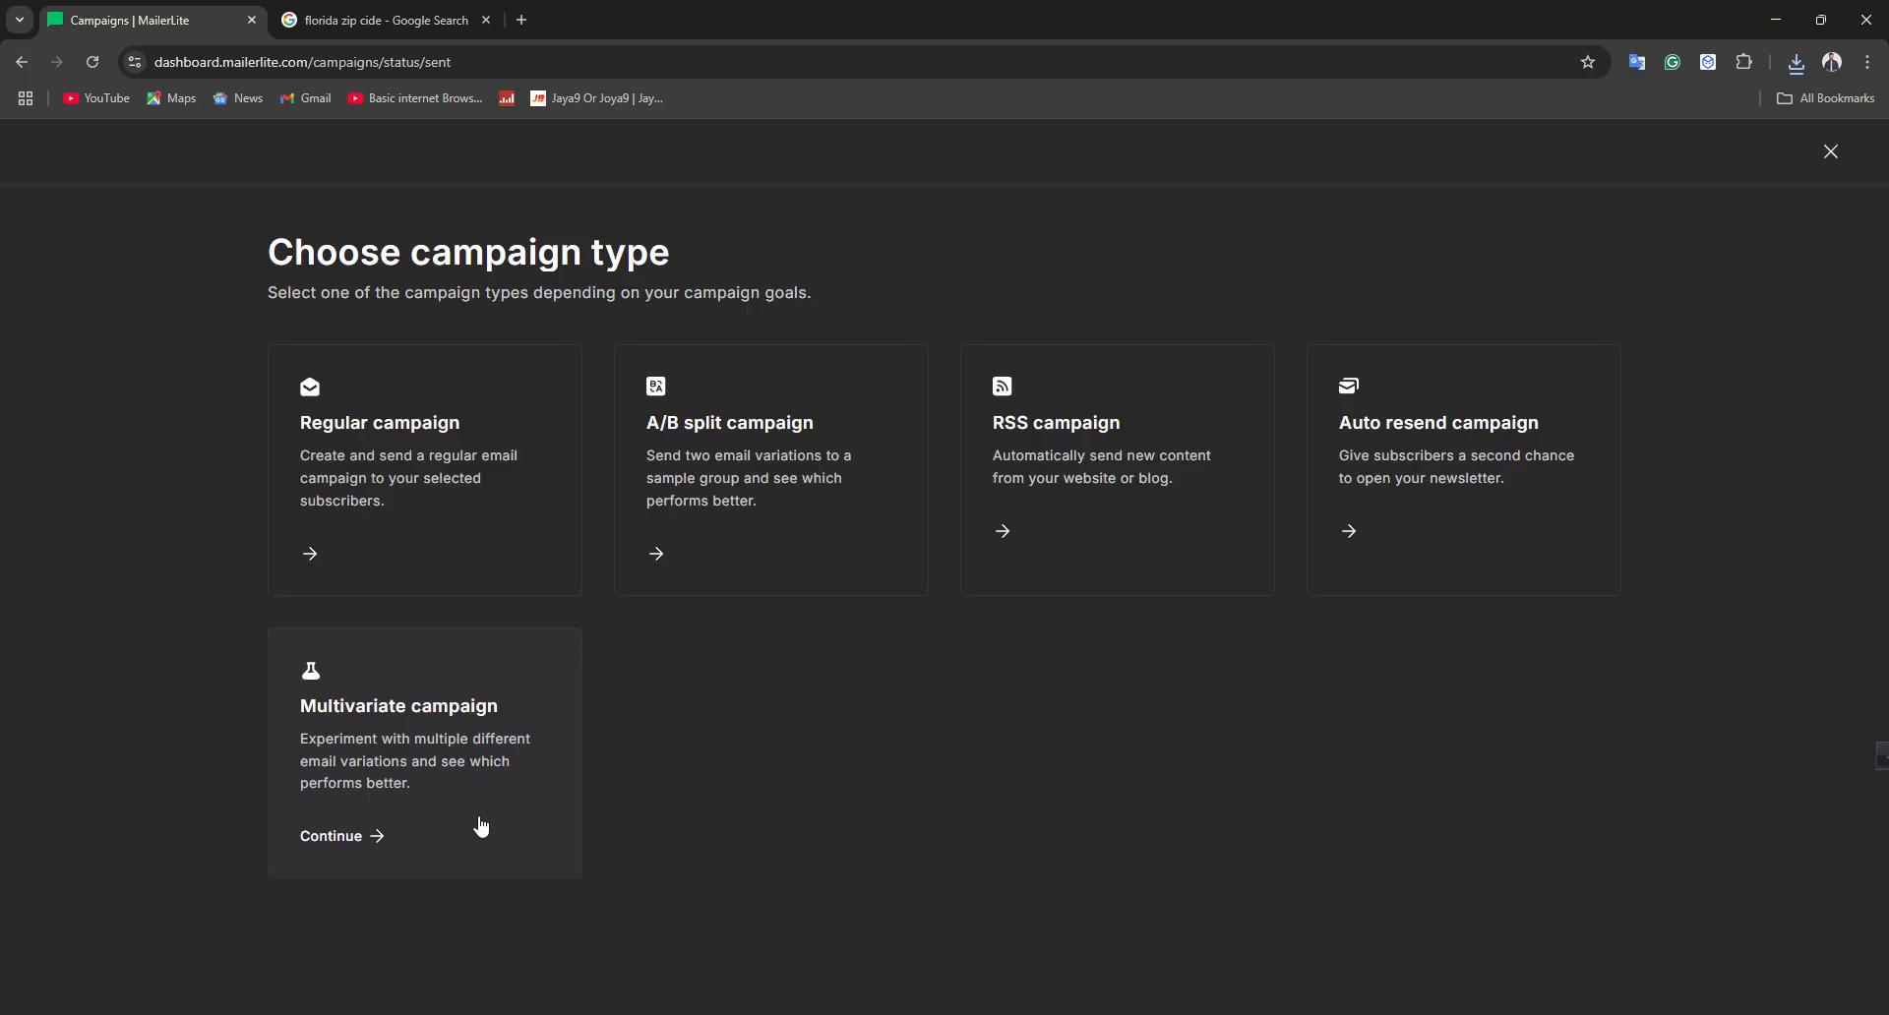
left_click(384, 445)
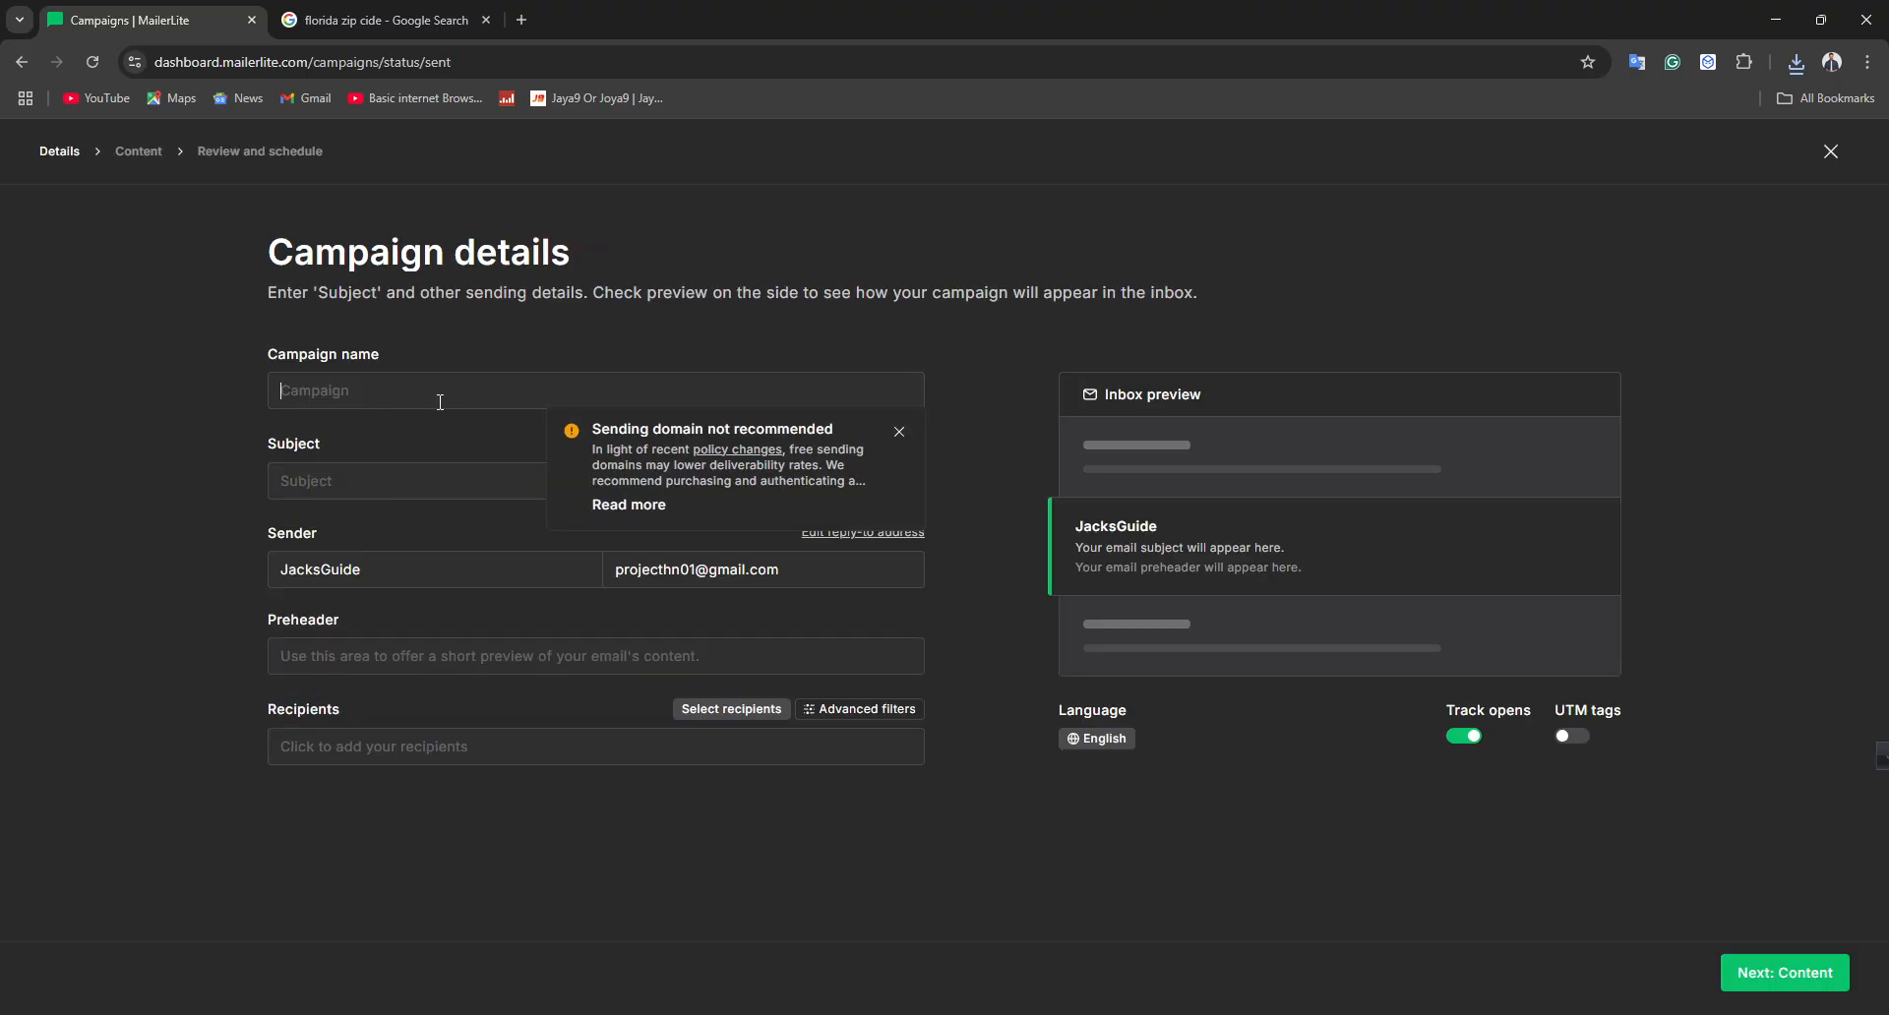
Name the campaign bnn and set the subject to cousrtomers
type("bnn")
left_click(402, 493)
type("cousrtomers")
left_click(320, 571)
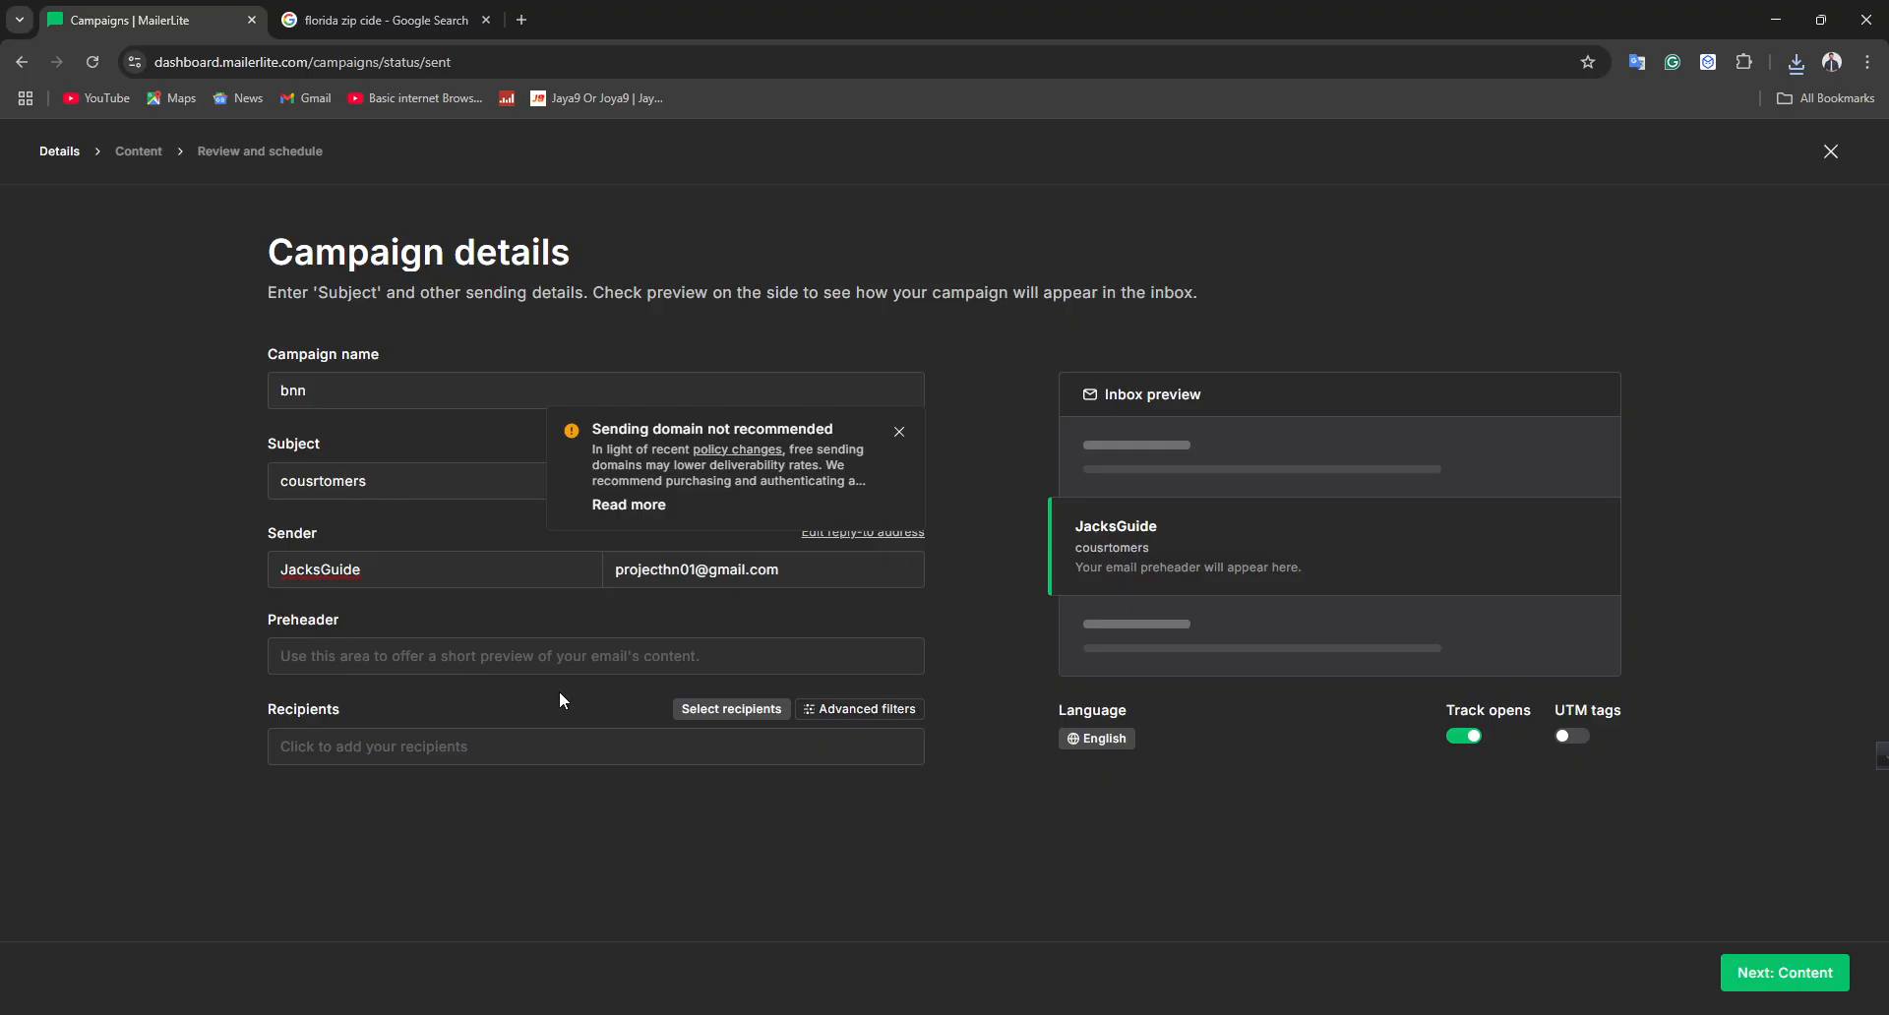
Select all active subscribers as recipients and continue to the content stage
left_click(421, 752)
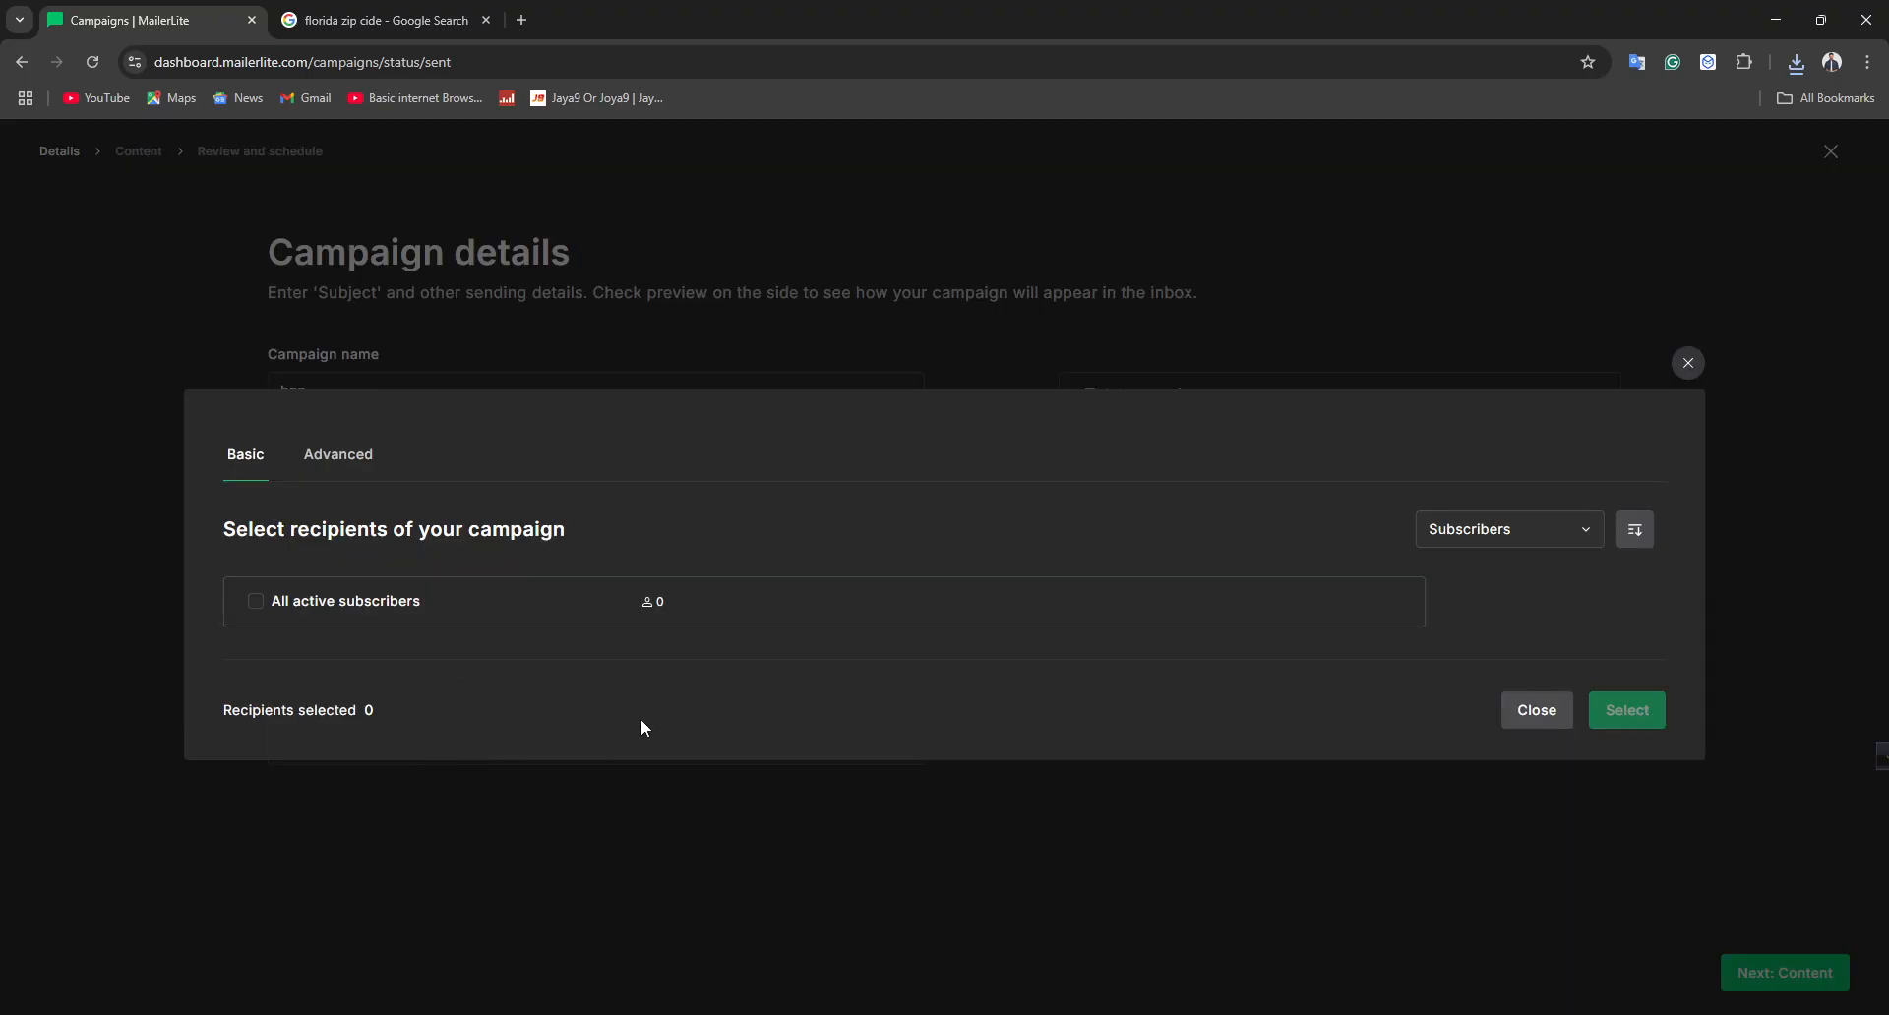
left_click(258, 608)
left_click(1608, 712)
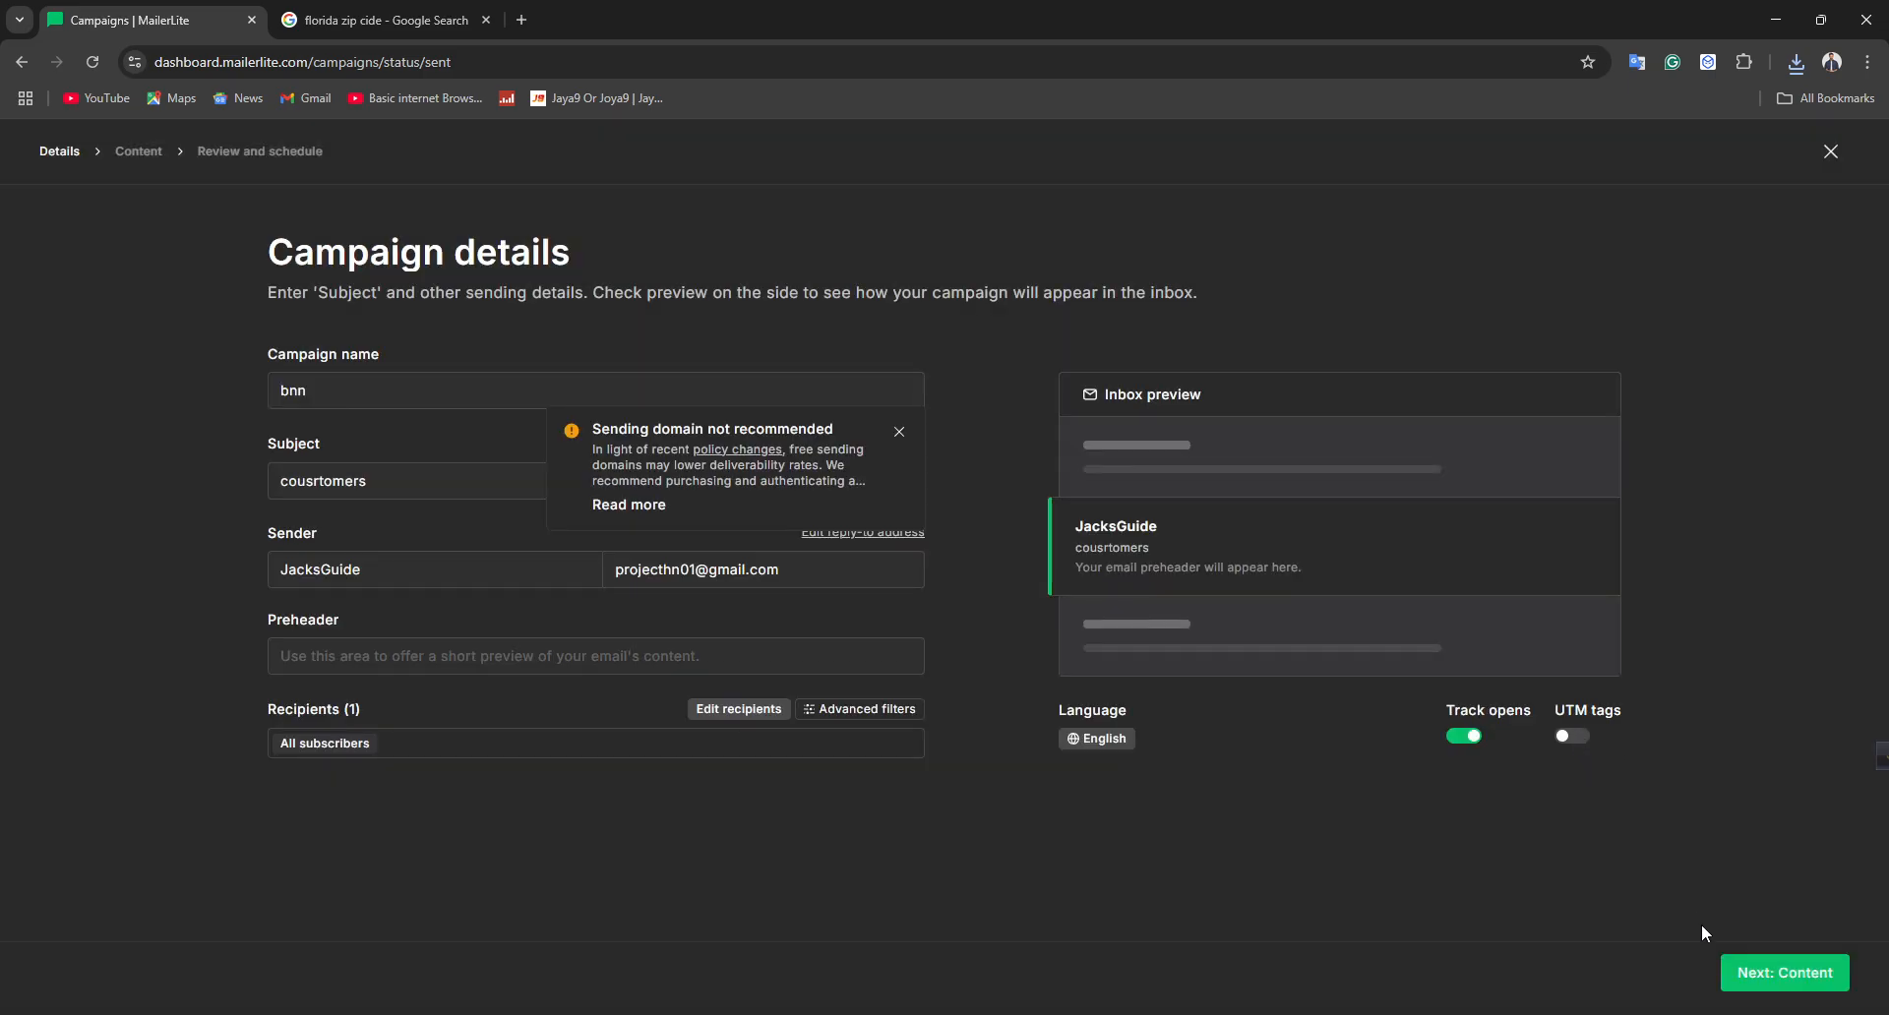
left_click(1744, 974)
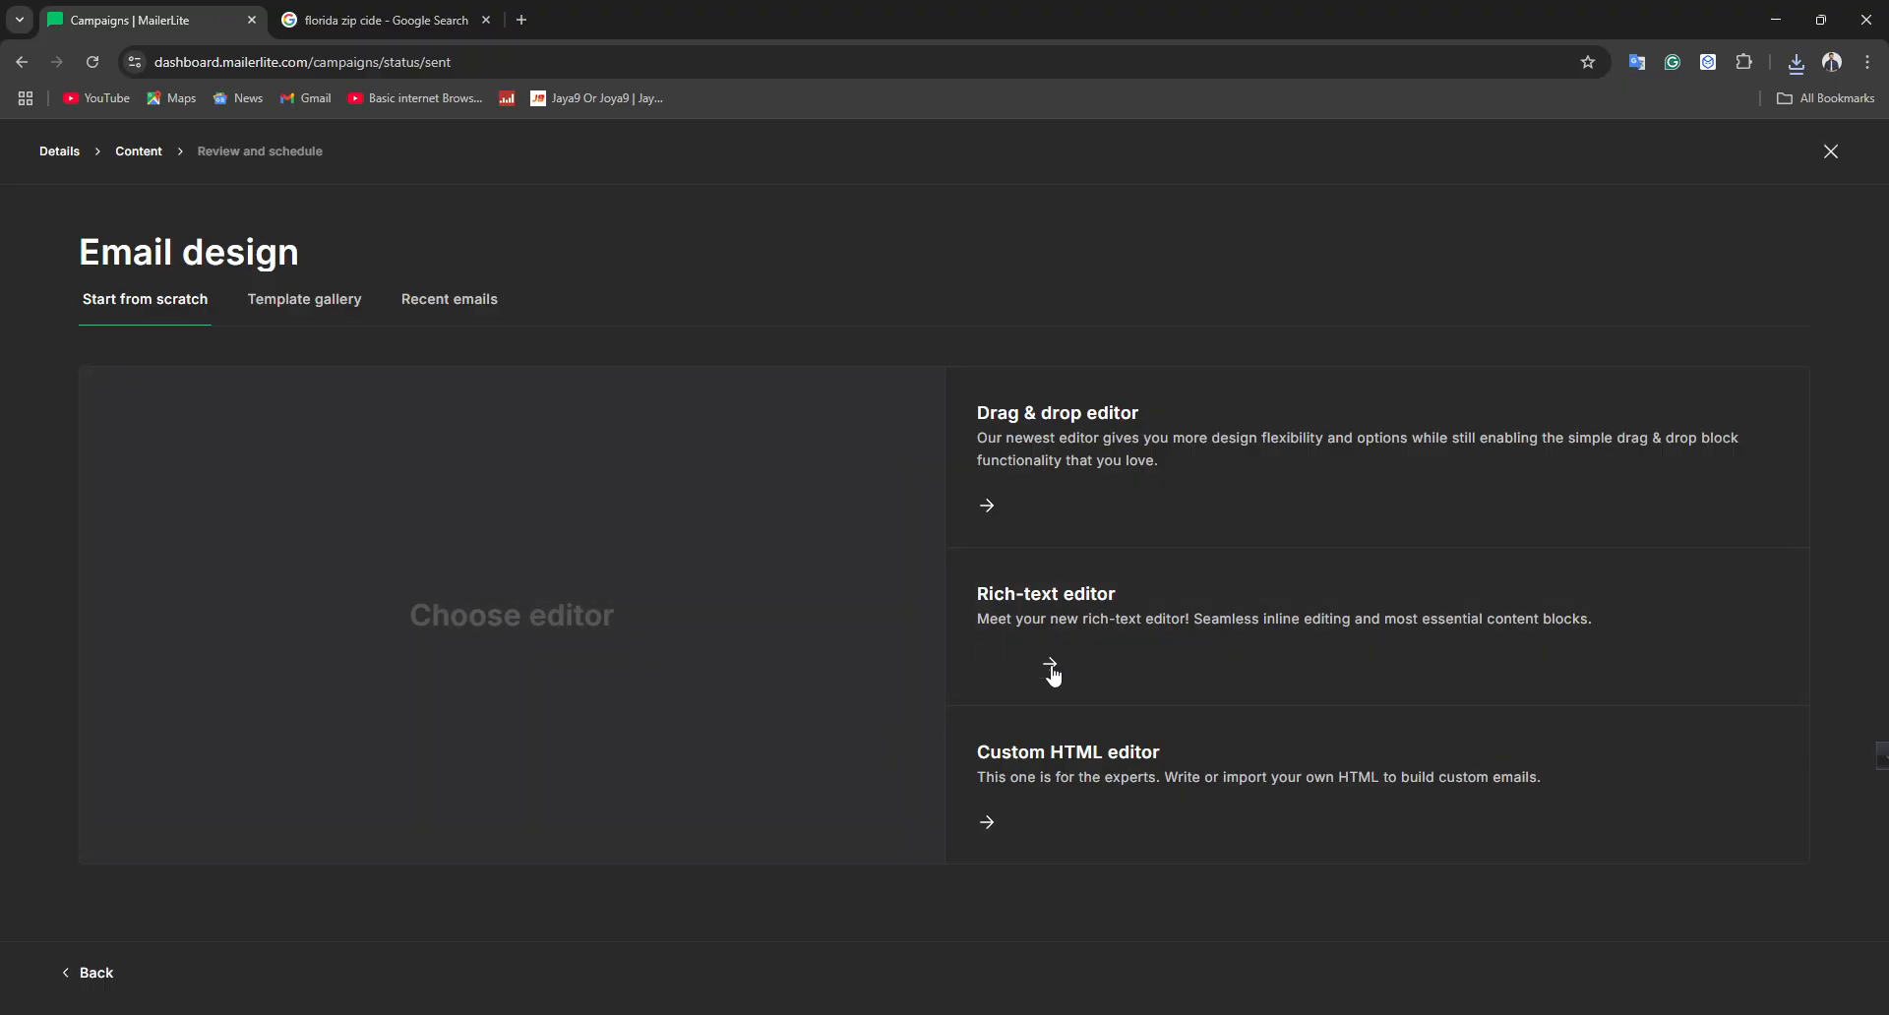
Choose the Drag & drop editor for the email design
mouse_move(1096, 502)
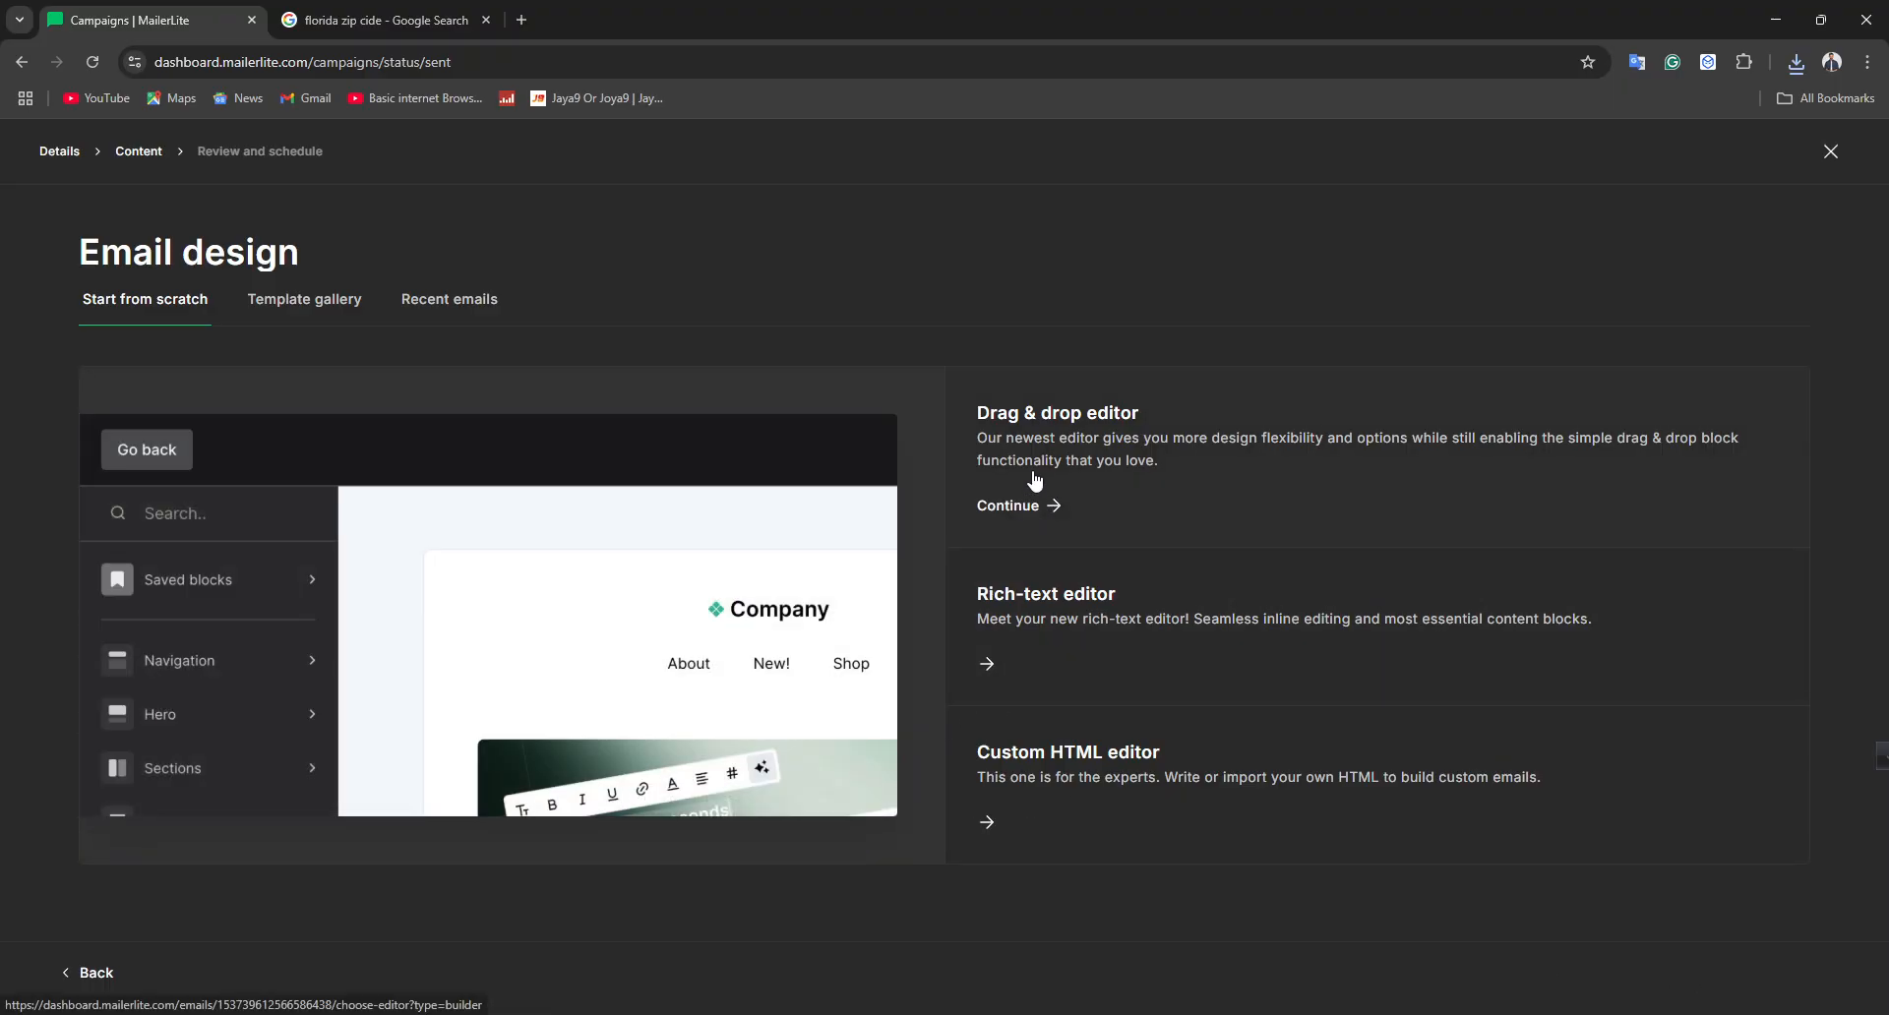
left_click(1075, 637)
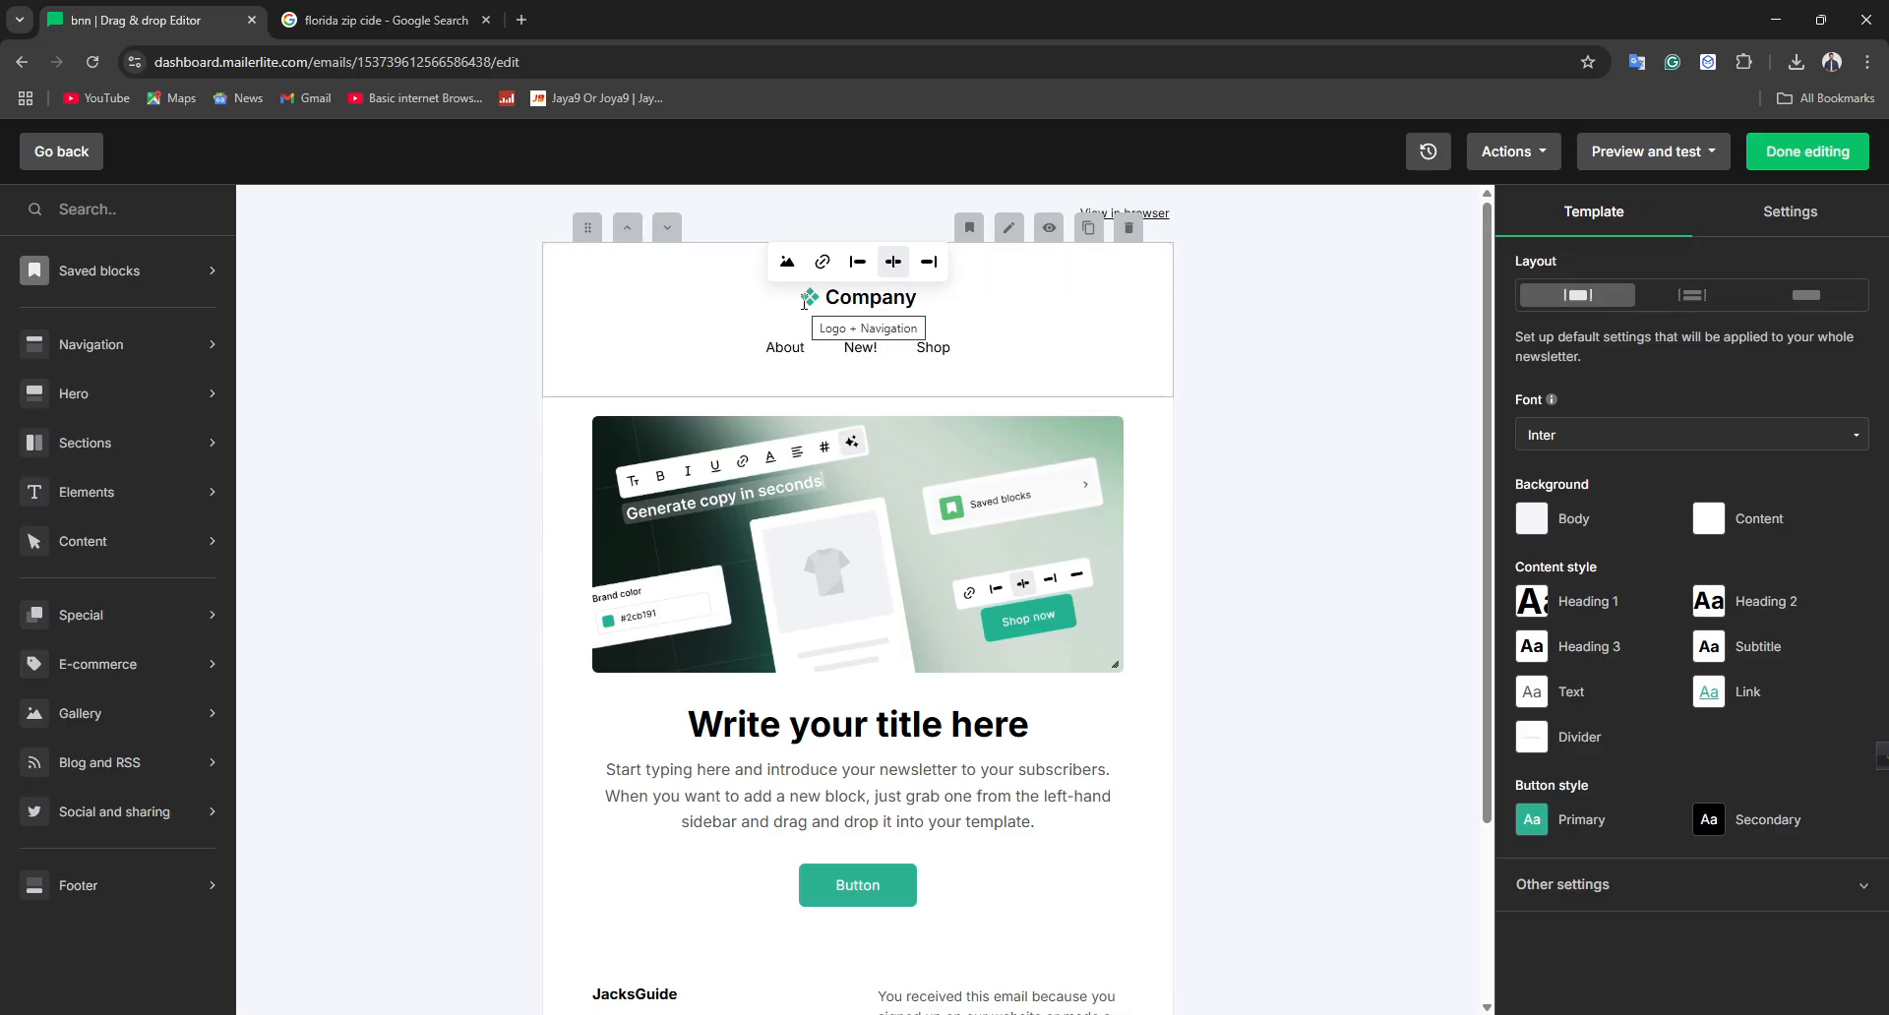
Replace the hero block's title with Enter Title
left_click(720, 706)
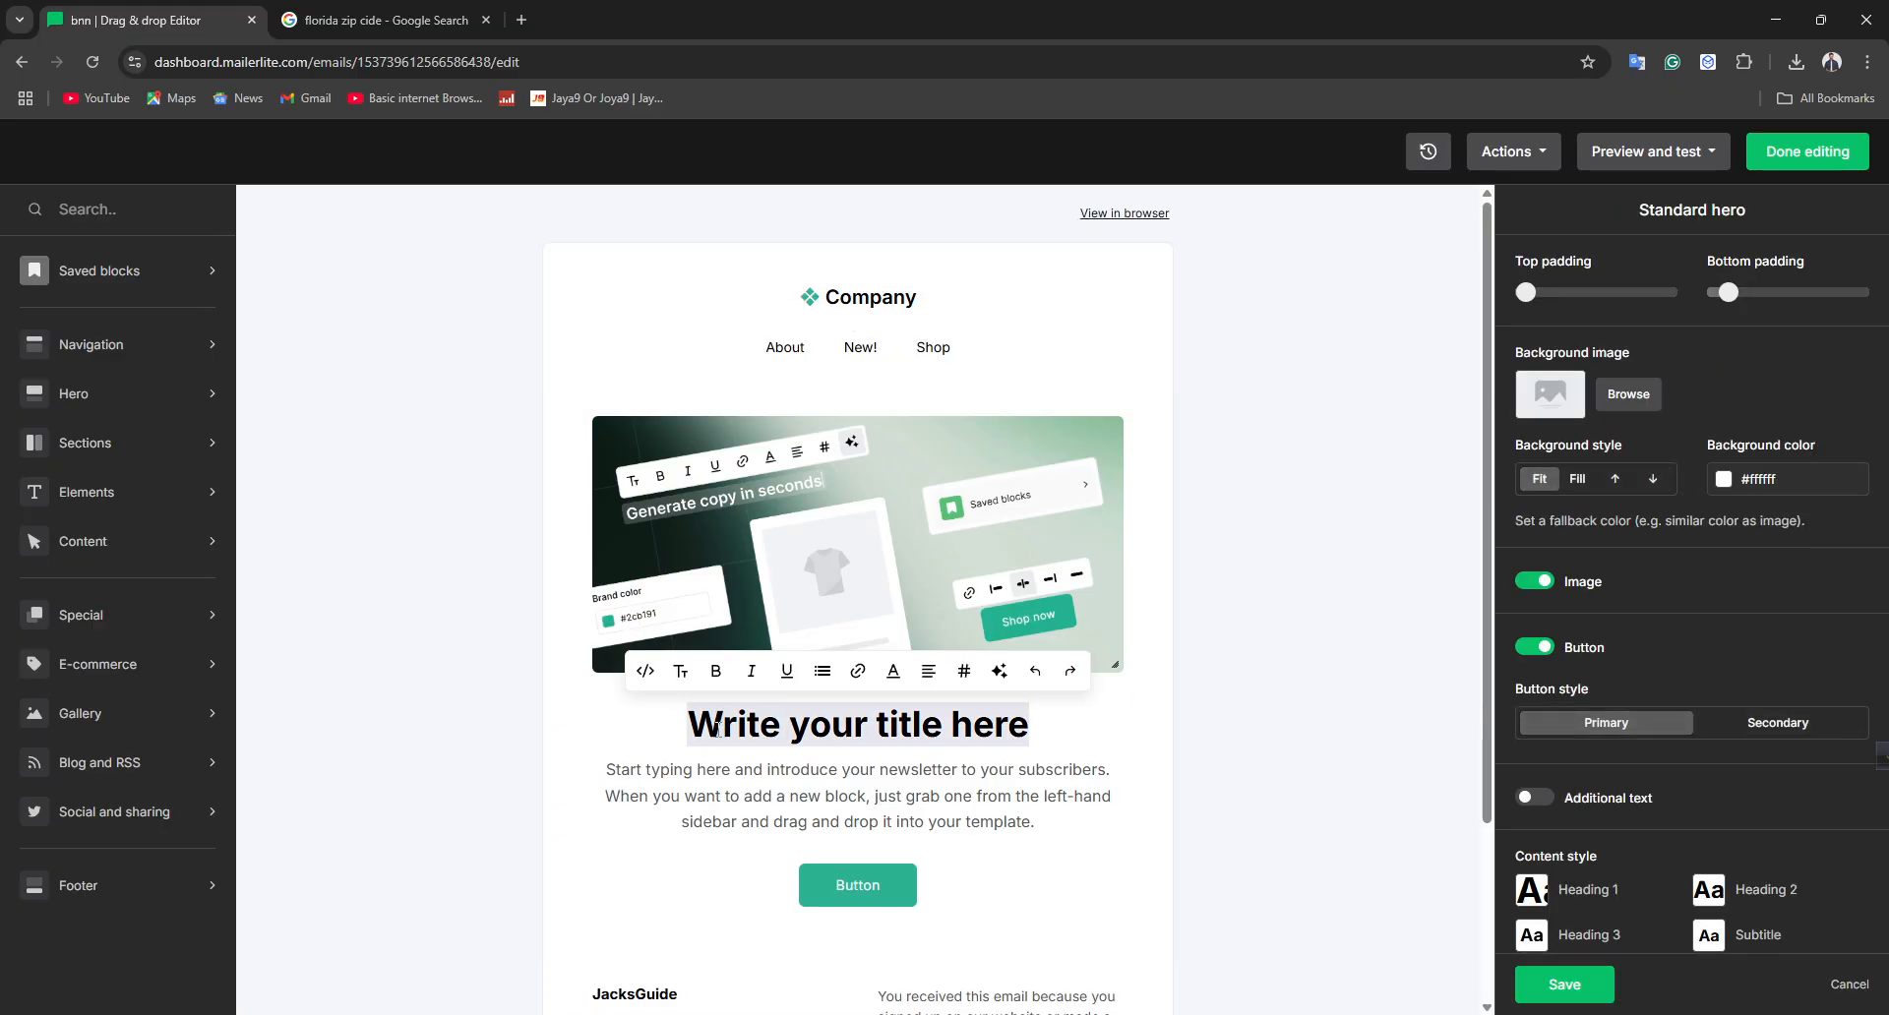
scroll(1655, 832, "down", 3)
scroll(1633, 846, "up", 3)
key("BackSpace")
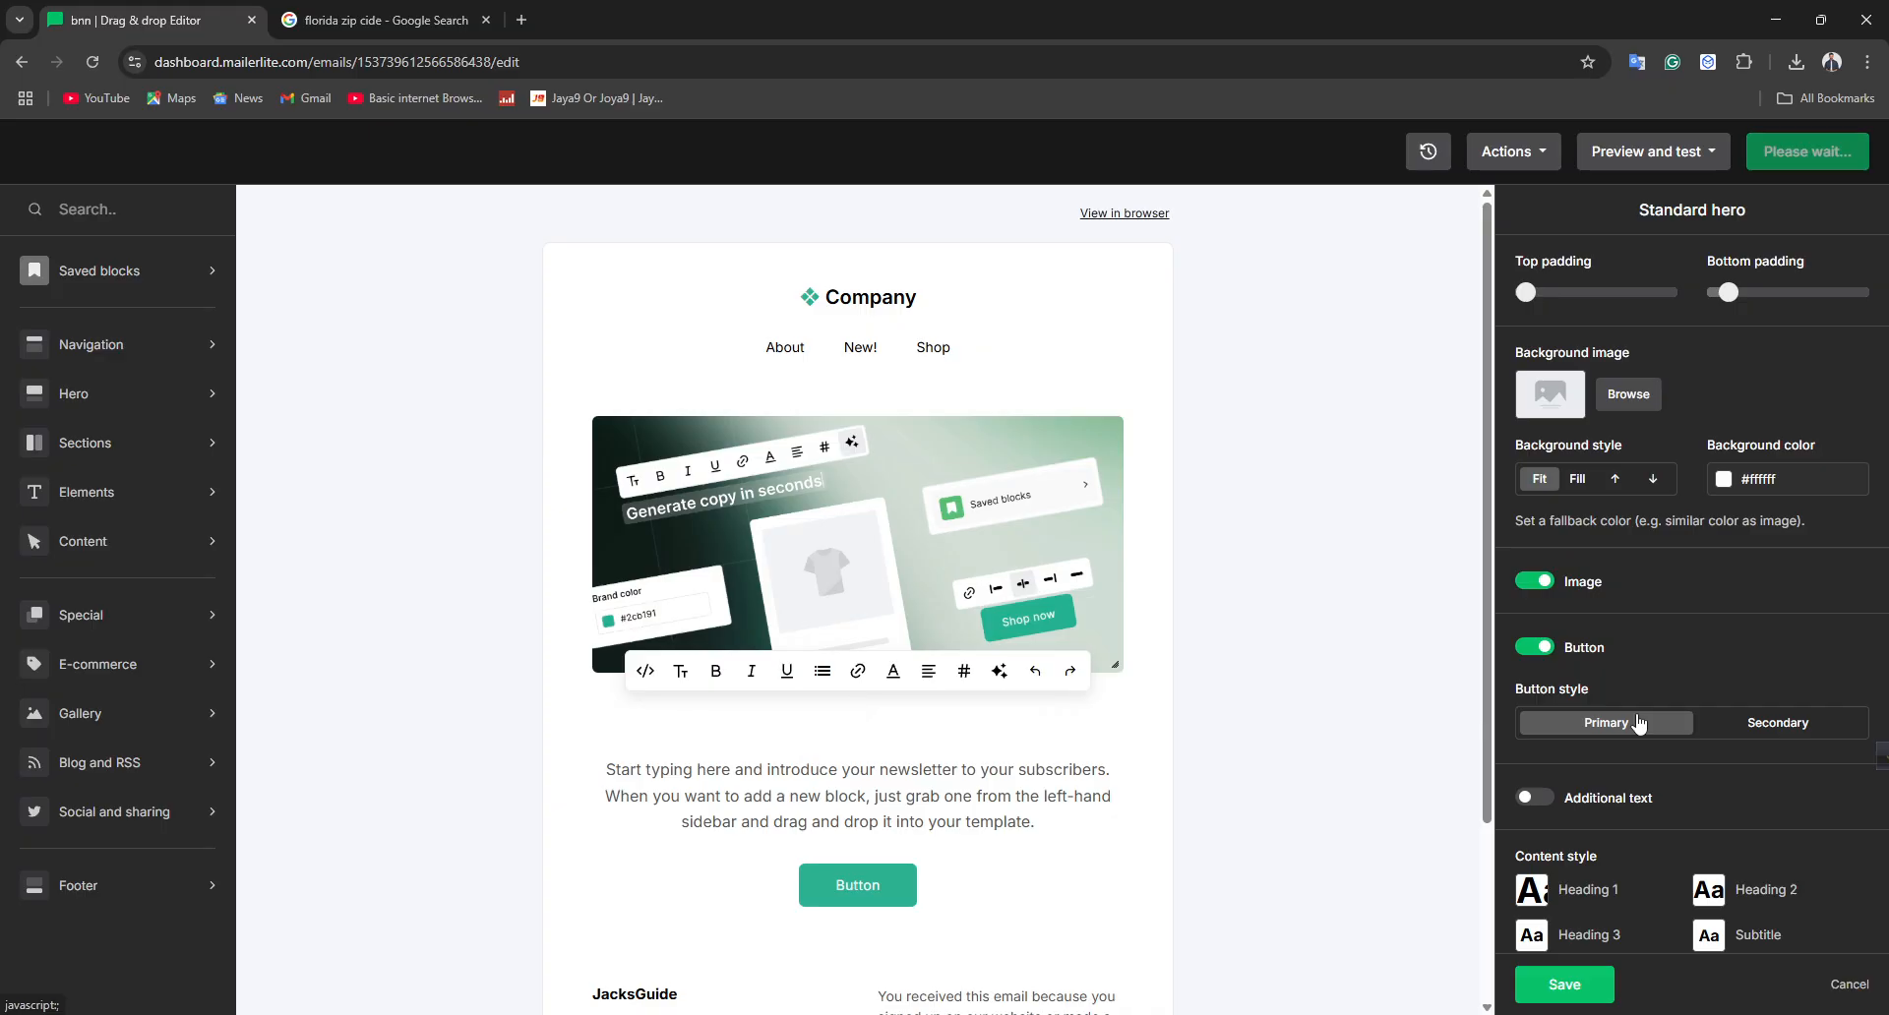
type("Ti")
key("BackSpace")
key("BackSpace")
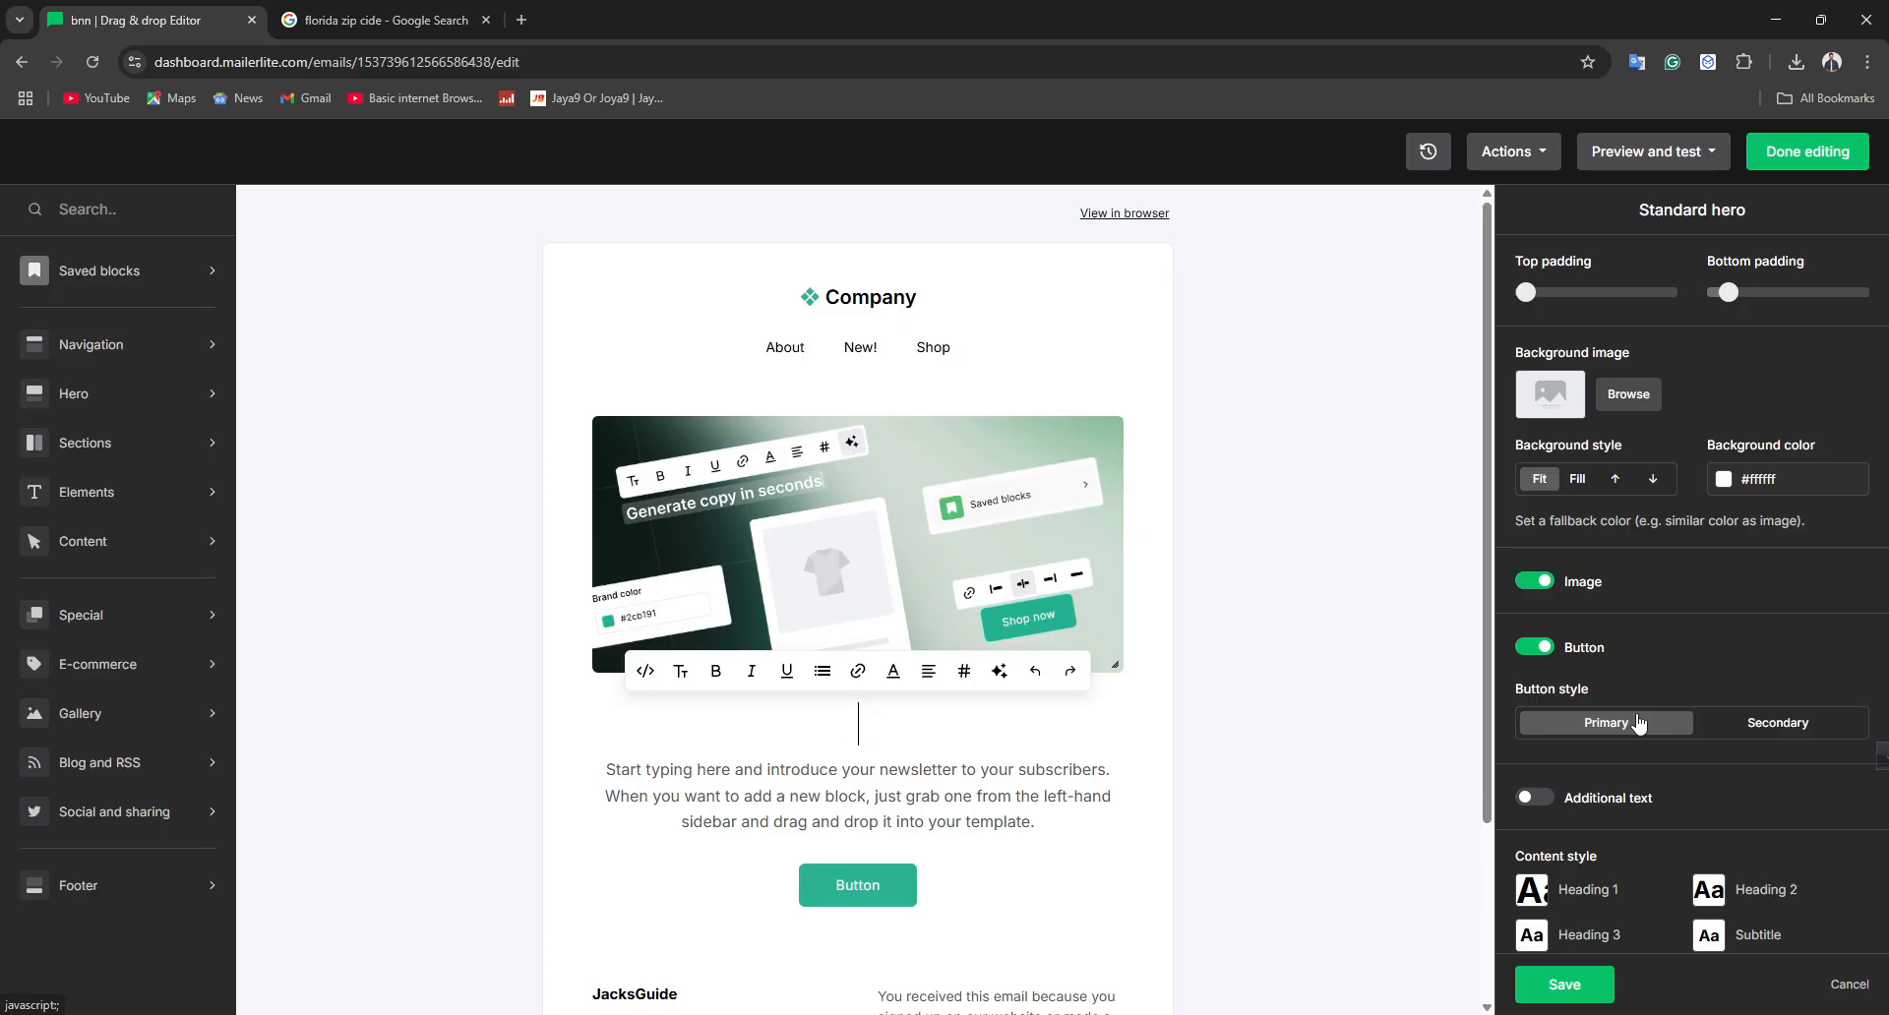
type("Enter Ti")
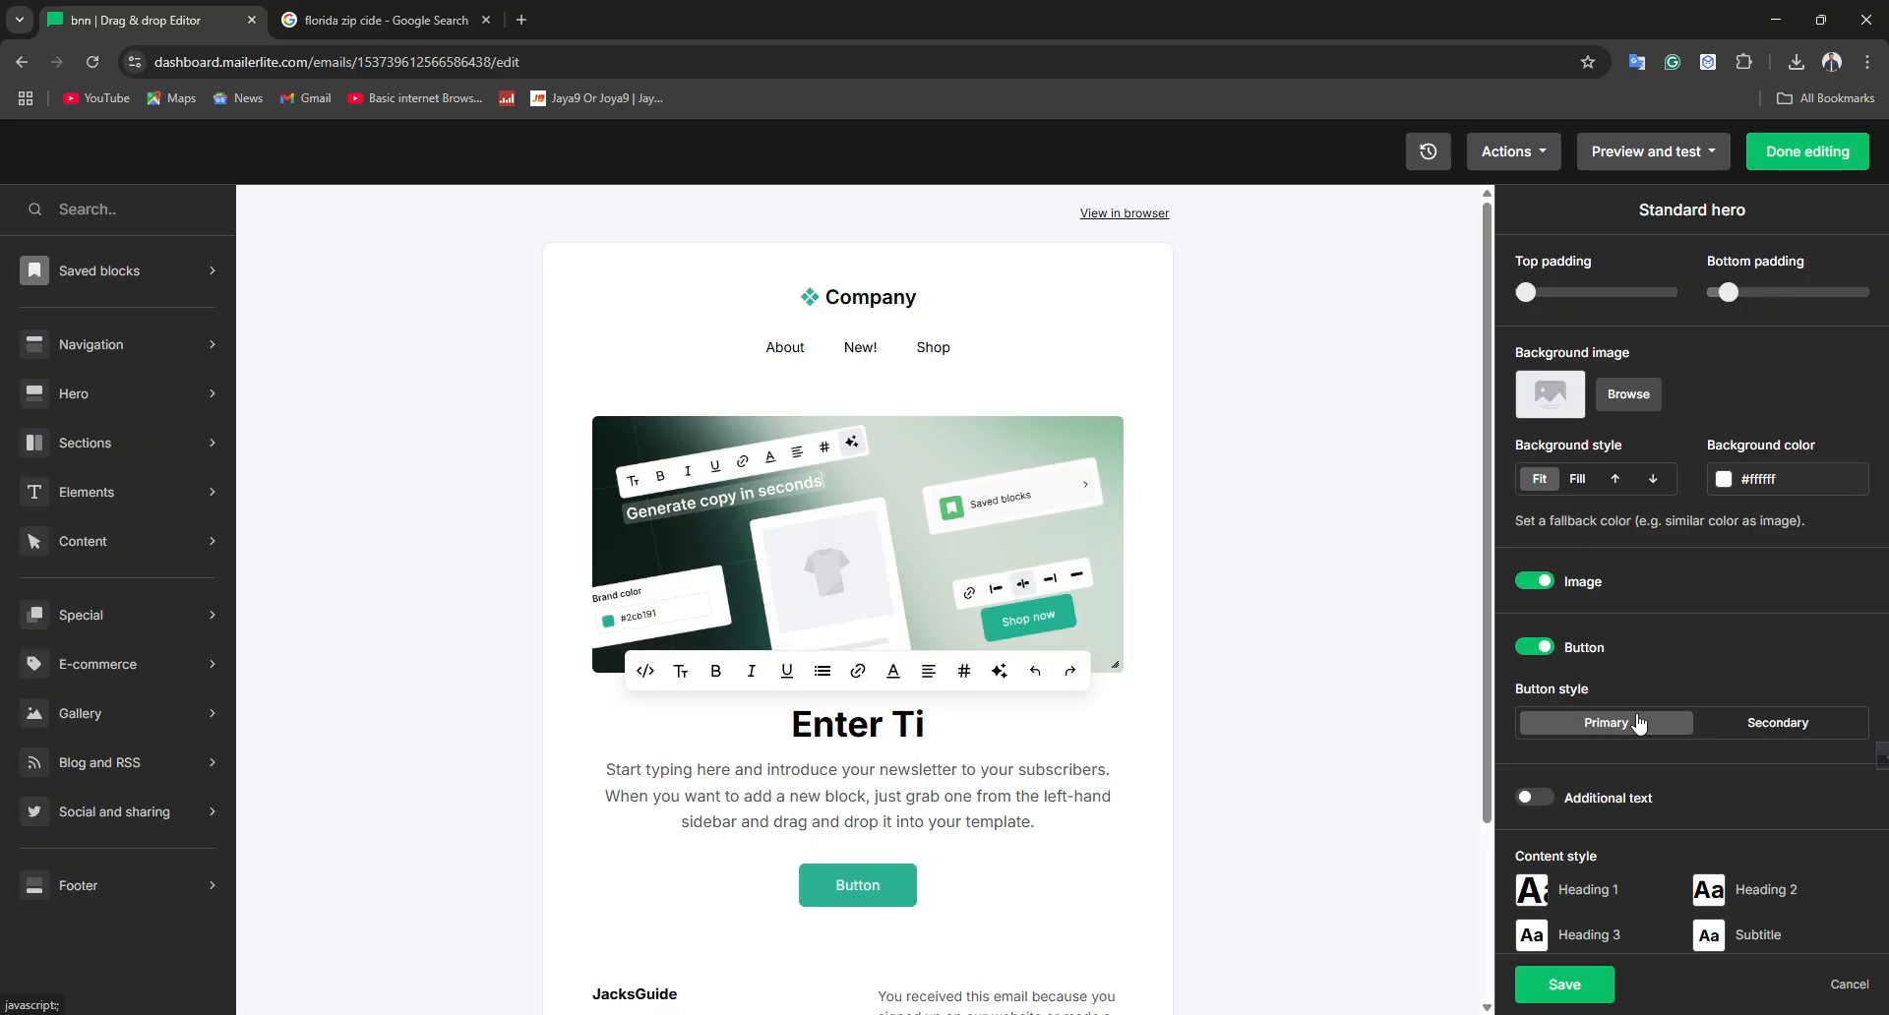
type("tle")
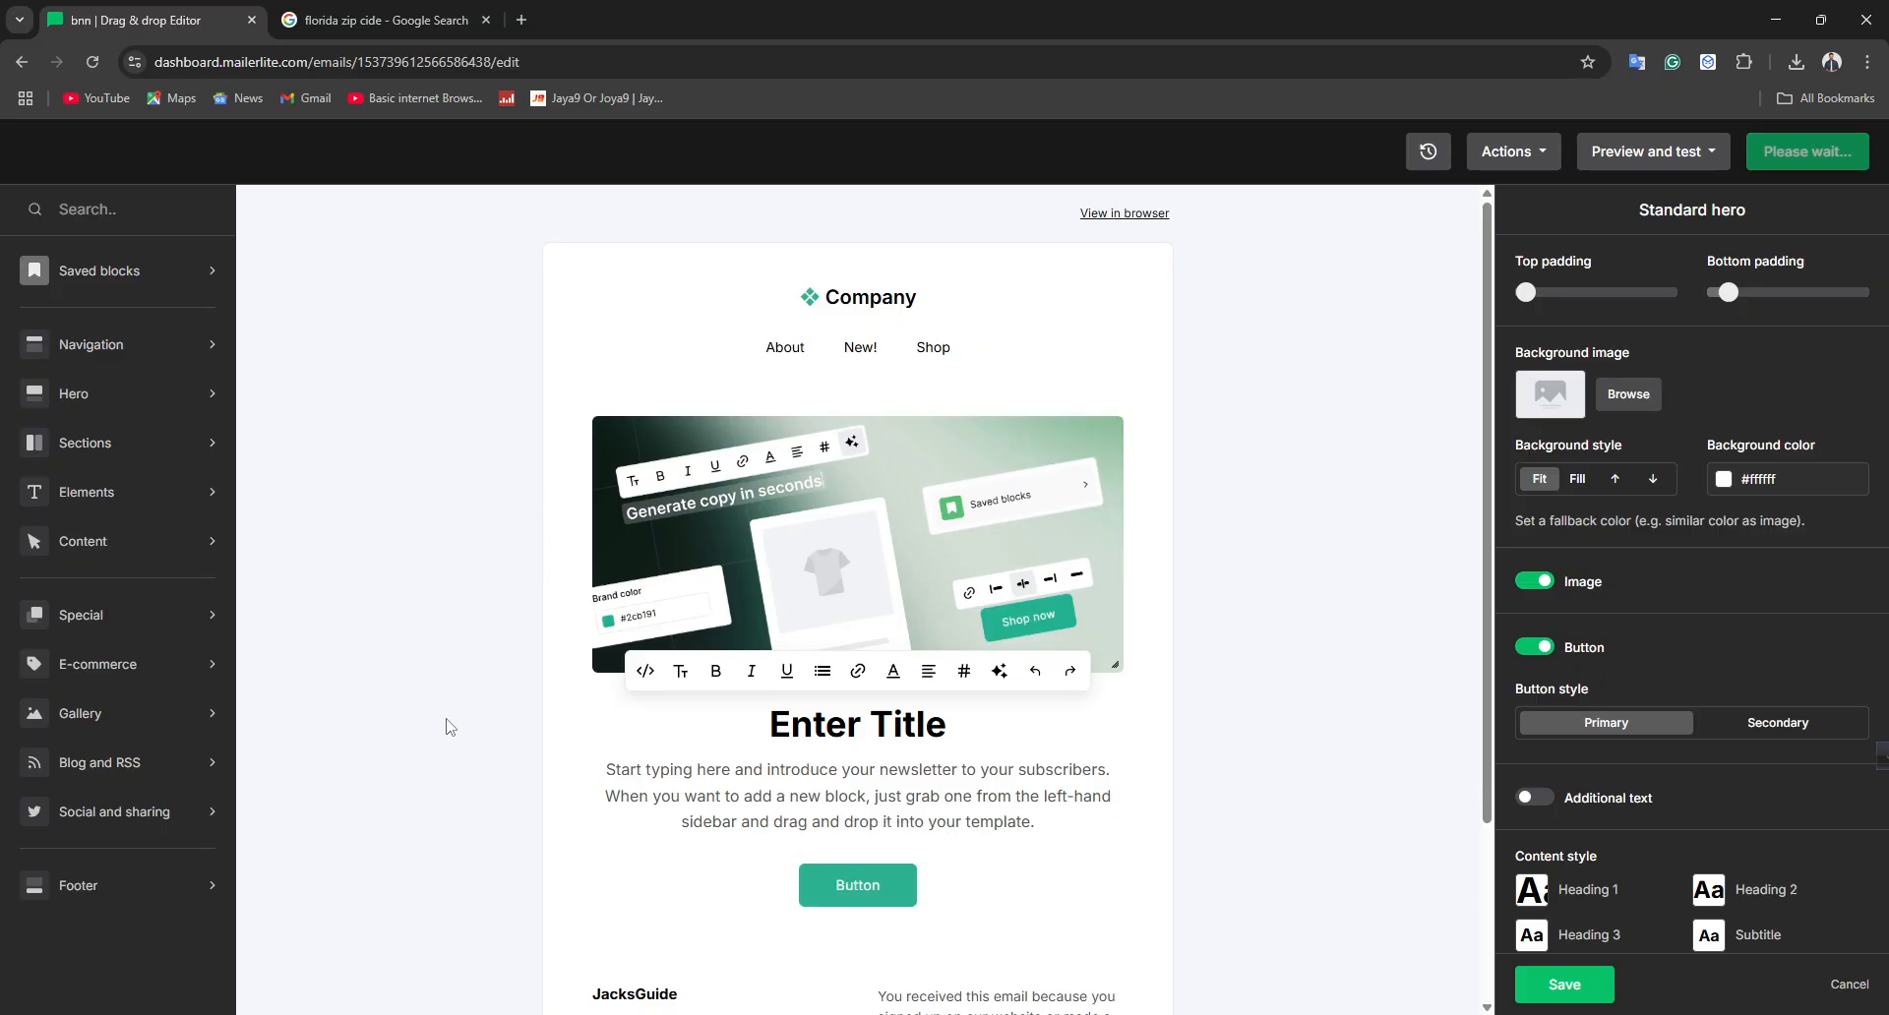
left_click(863, 565)
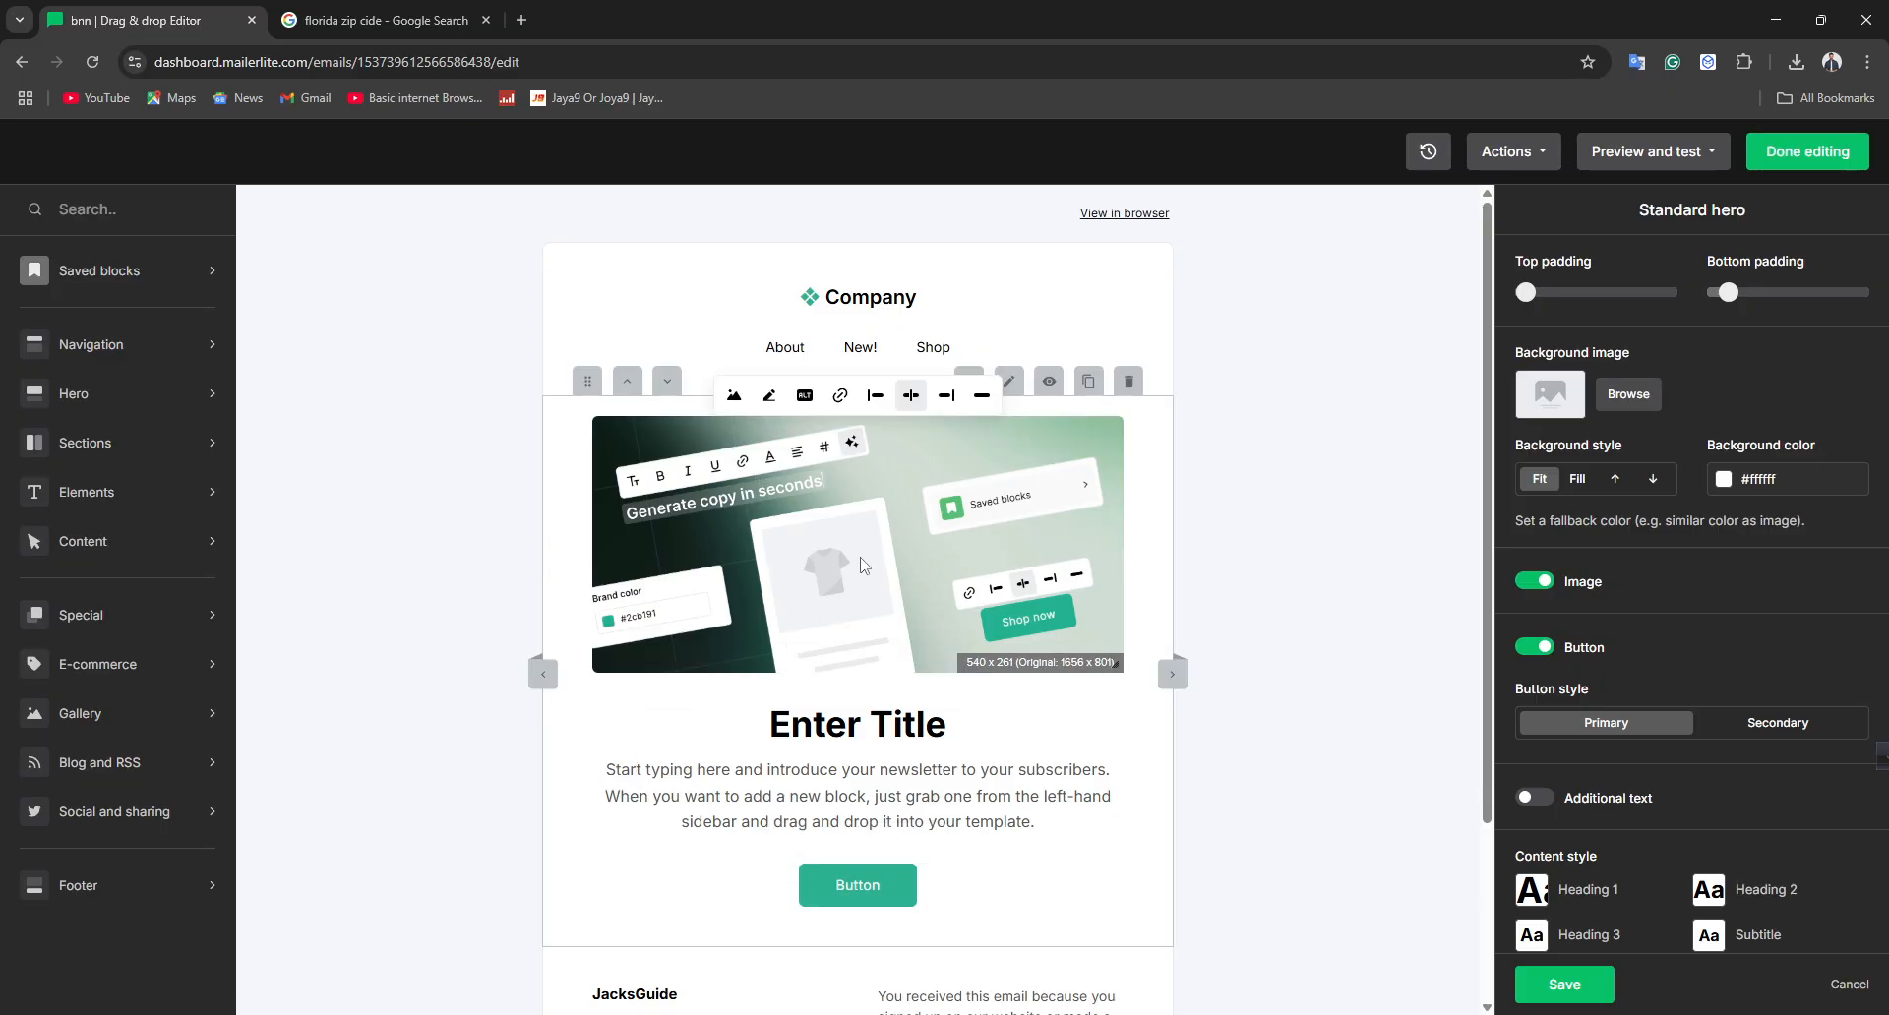
left_click(1565, 406)
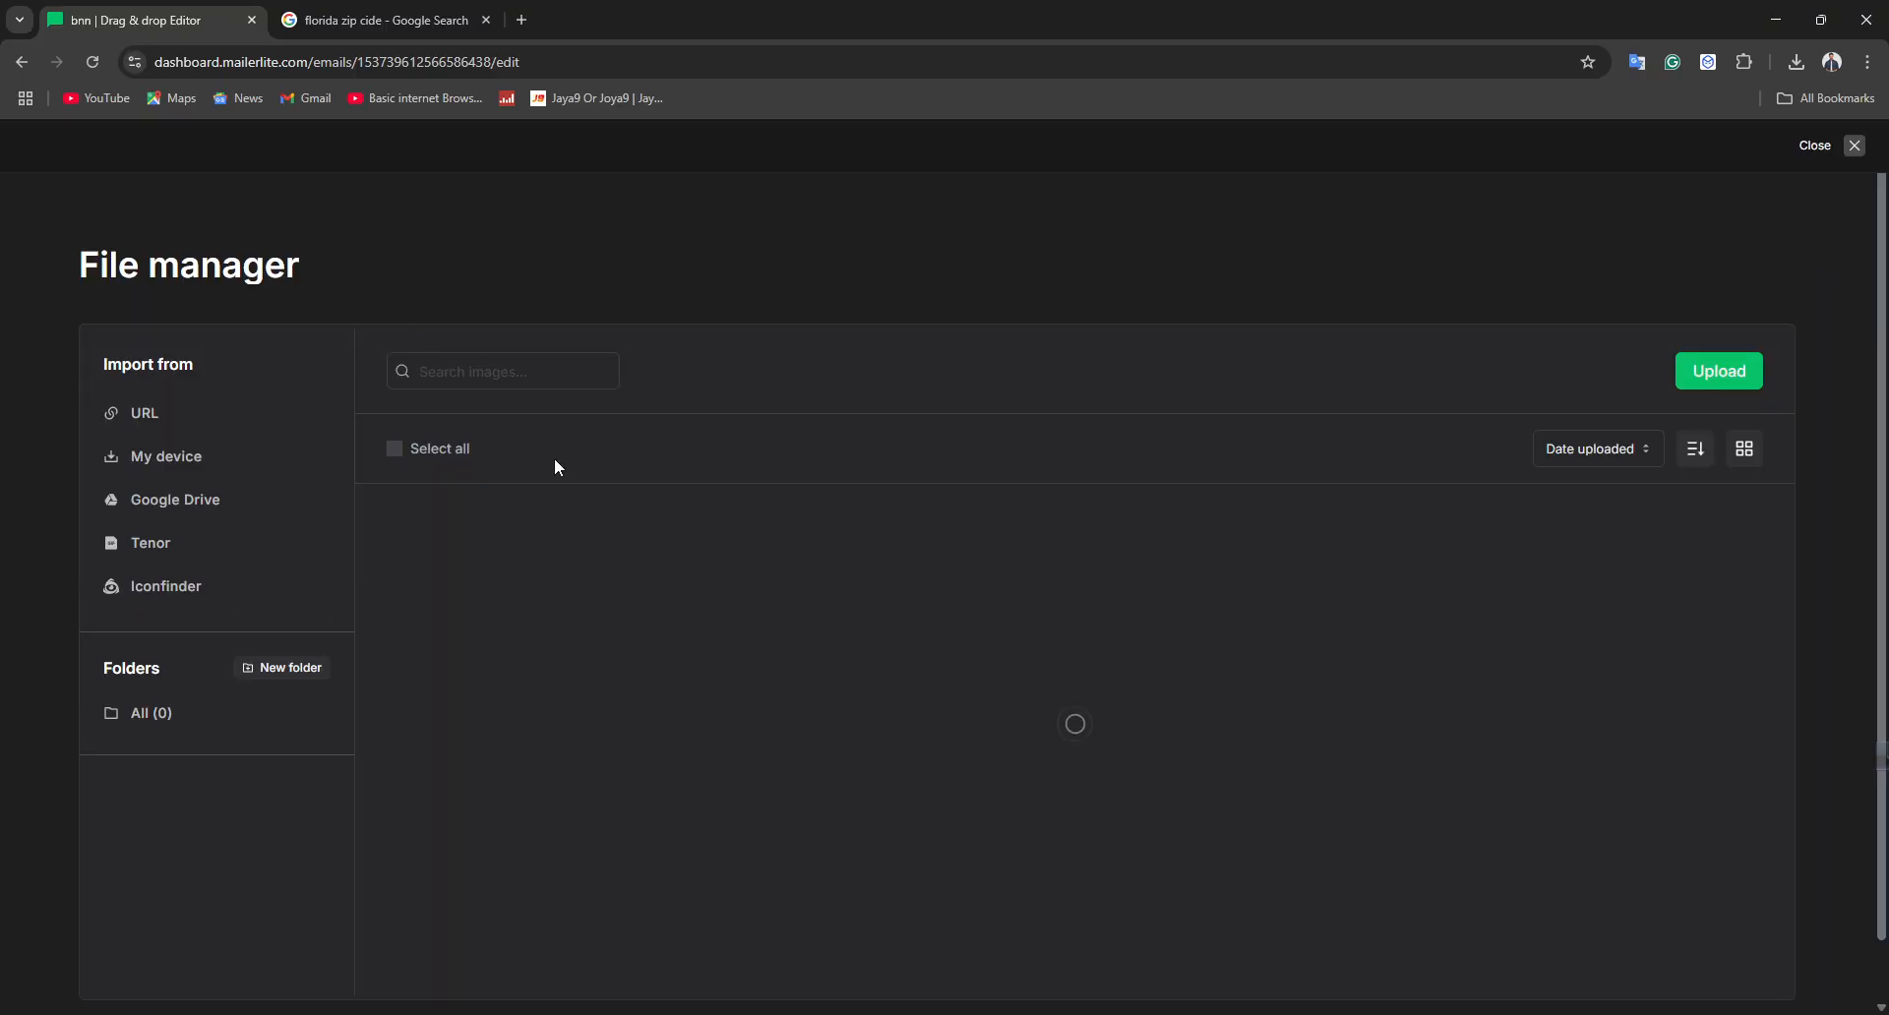
left_click(190, 457)
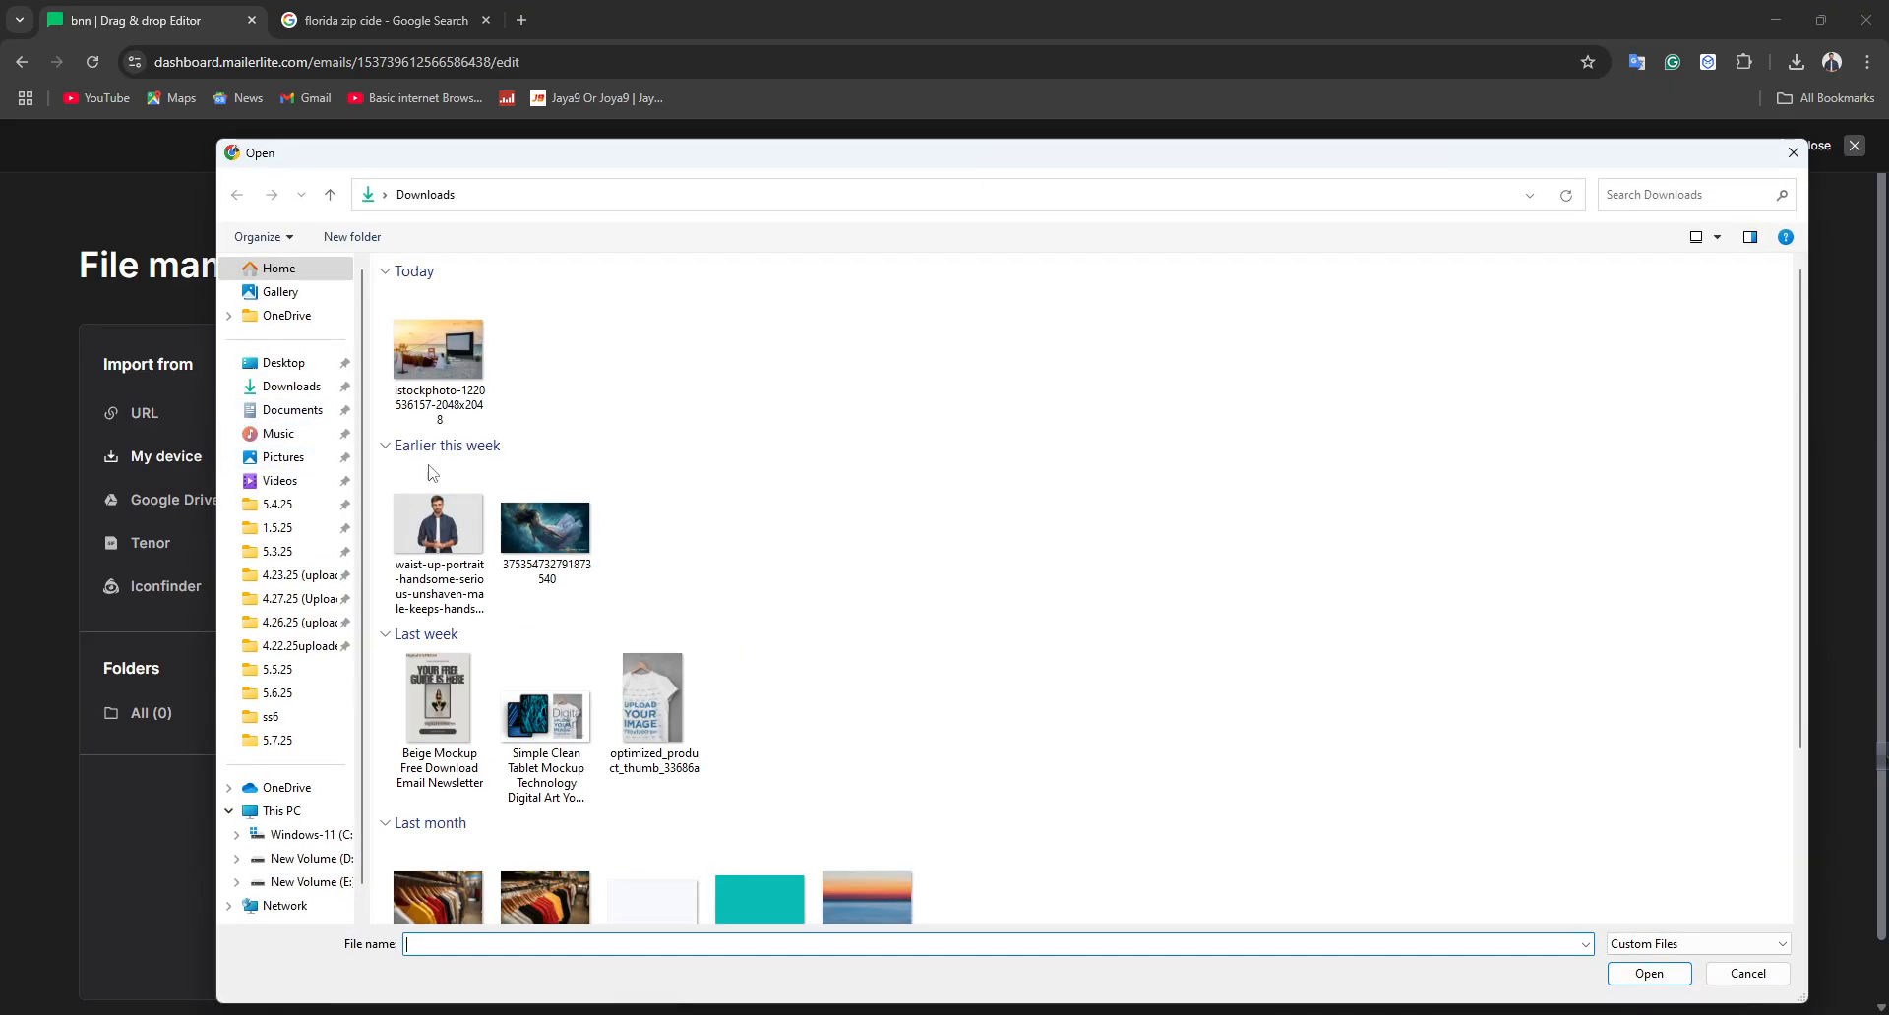
left_click(435, 333)
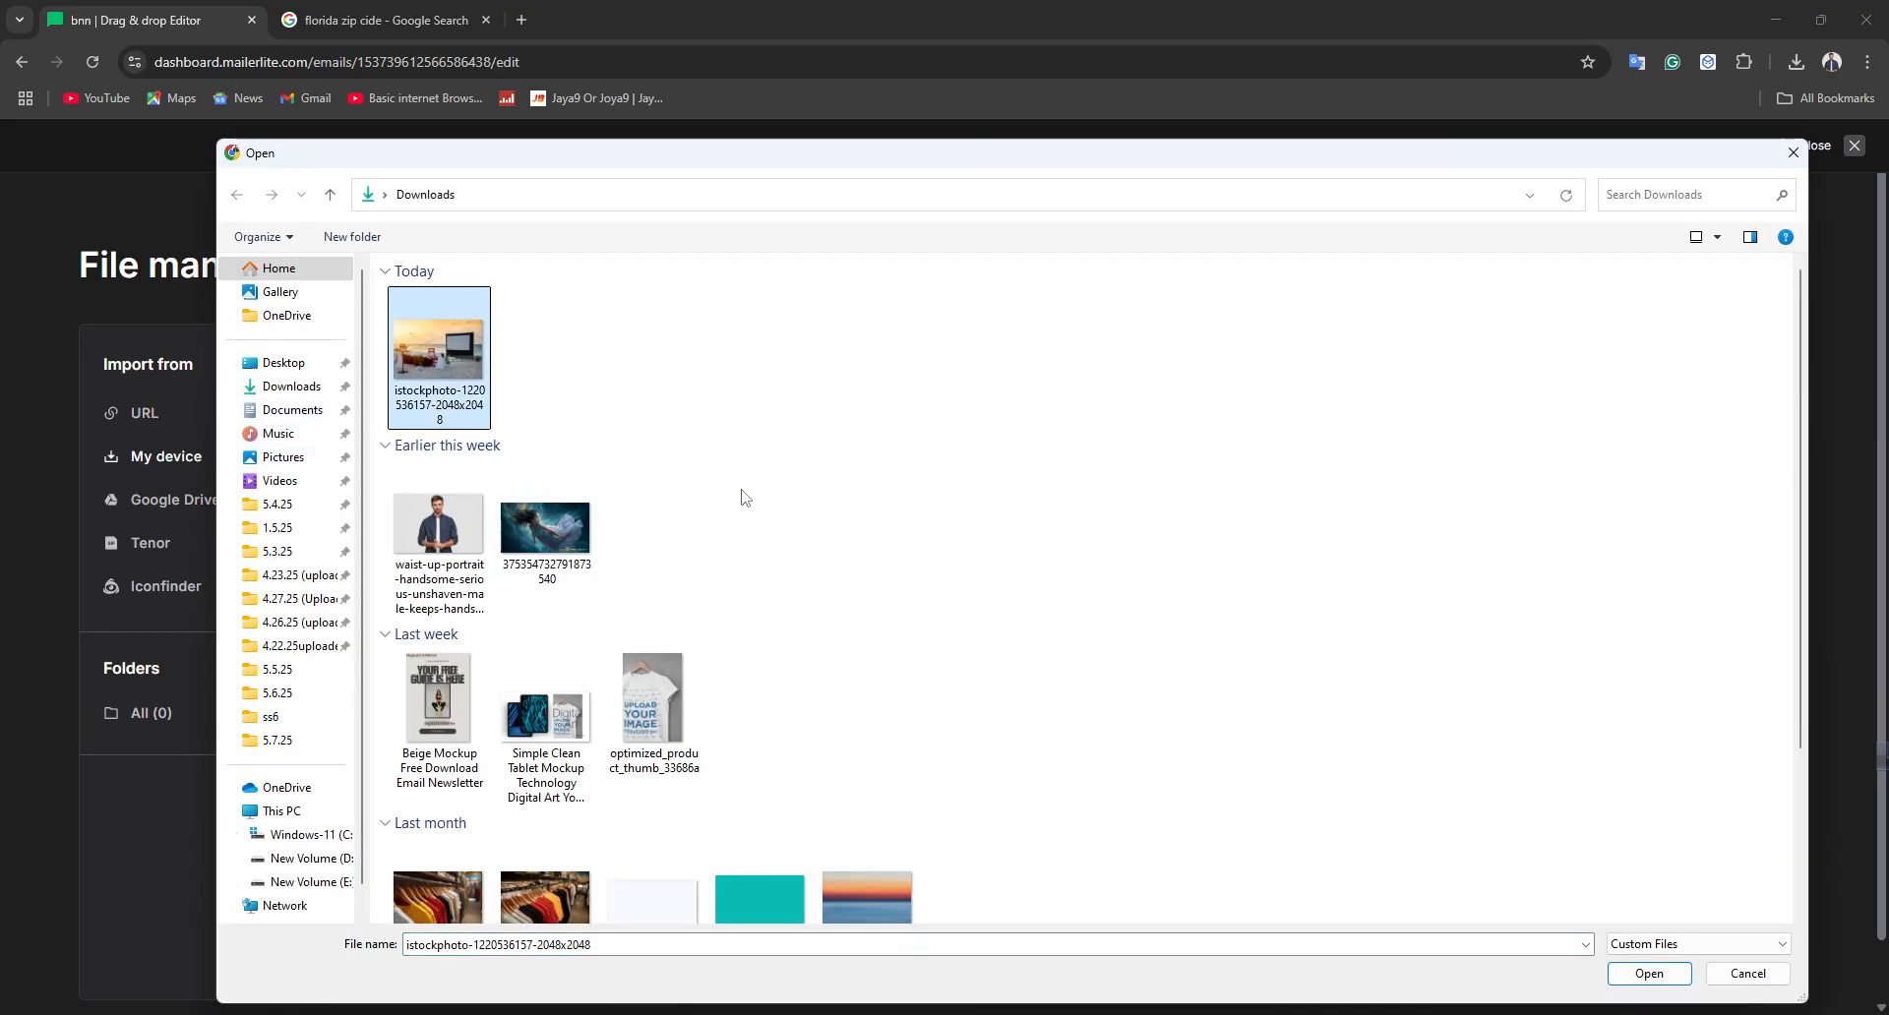
left_click(1649, 972)
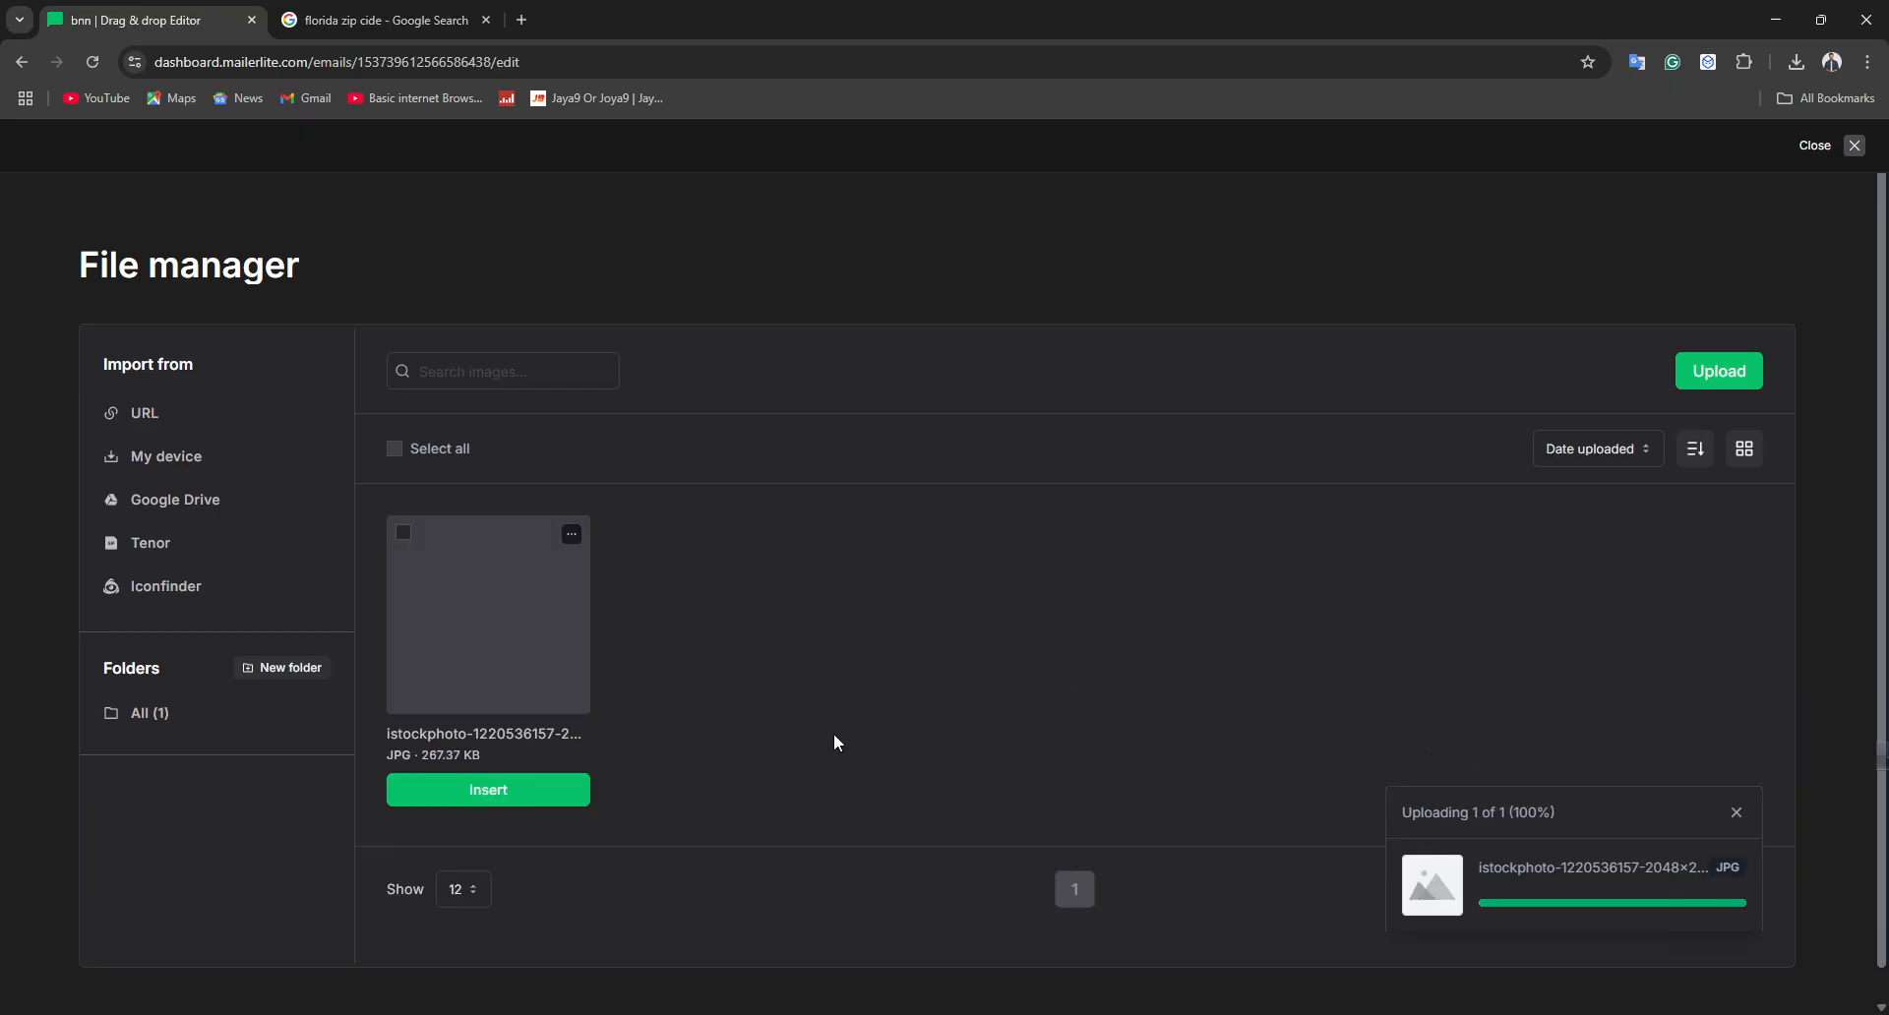
left_click(465, 793)
Add another social link to the footer and set its network to Discord
scroll(689, 788, "down", 1)
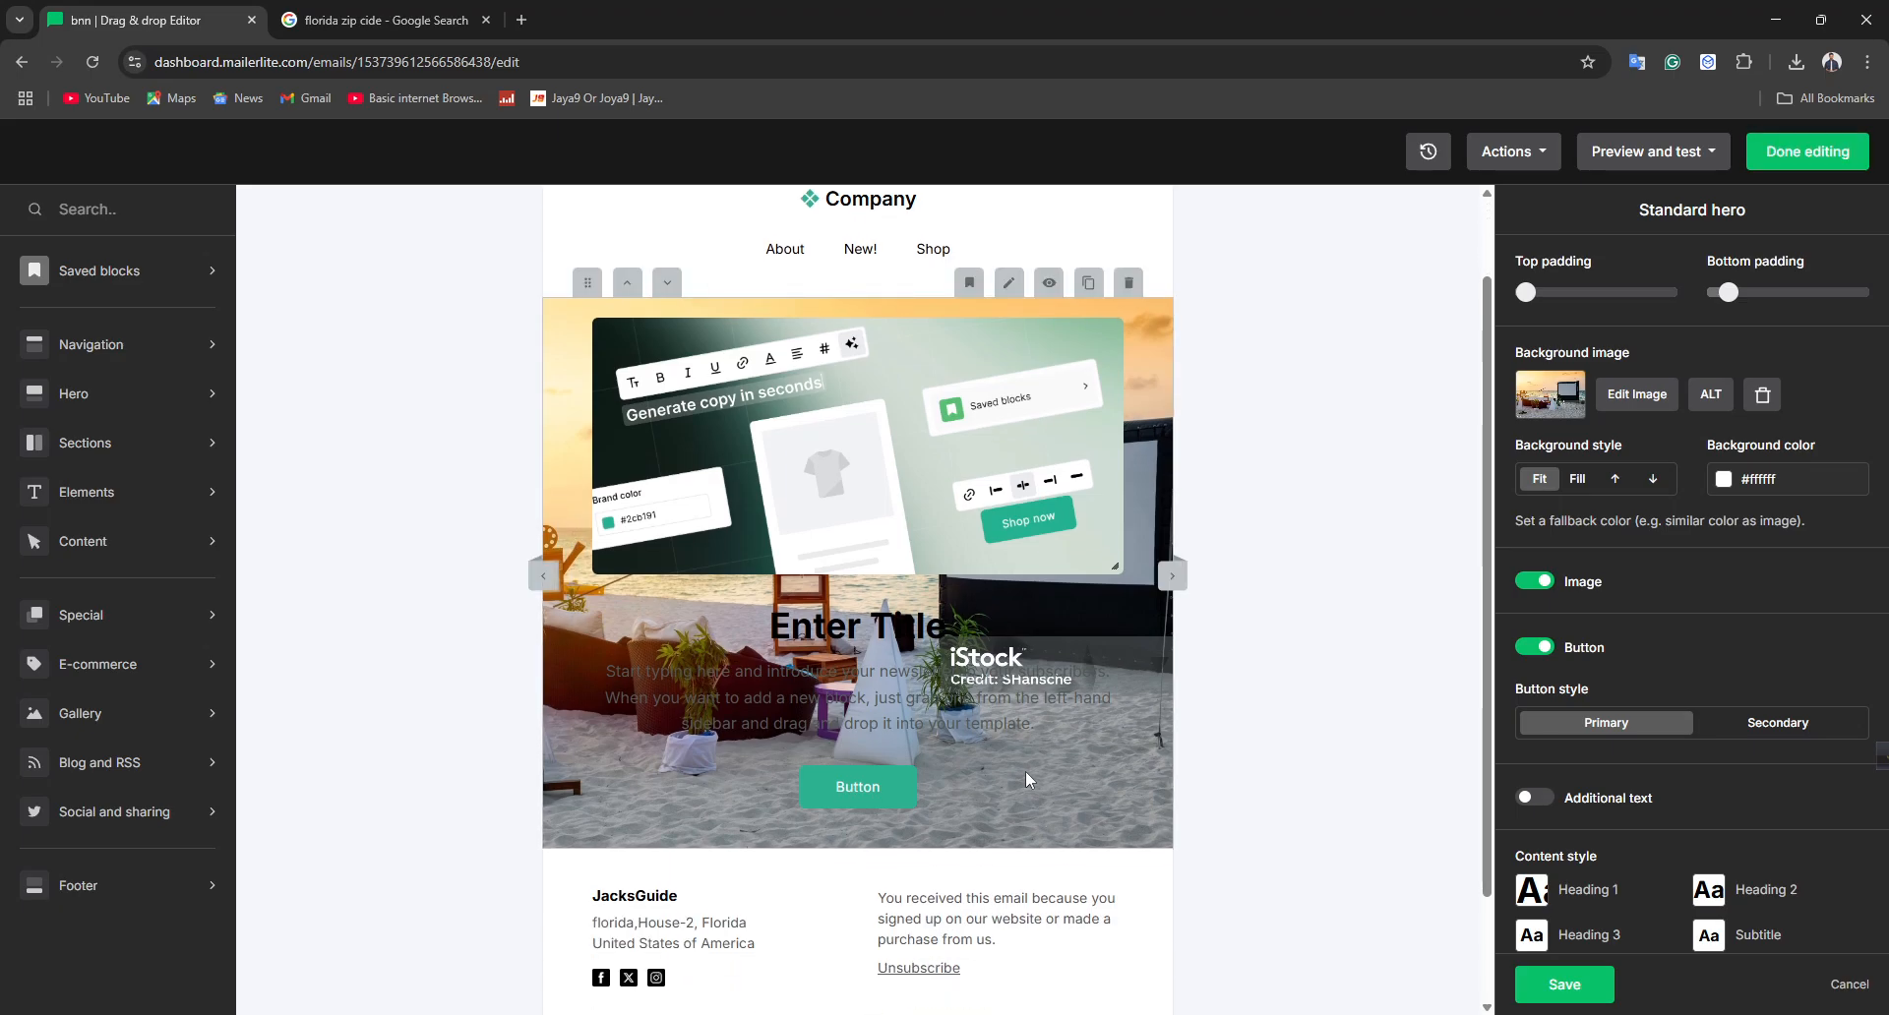
scroll(1025, 770, "down", 1)
left_click(848, 806)
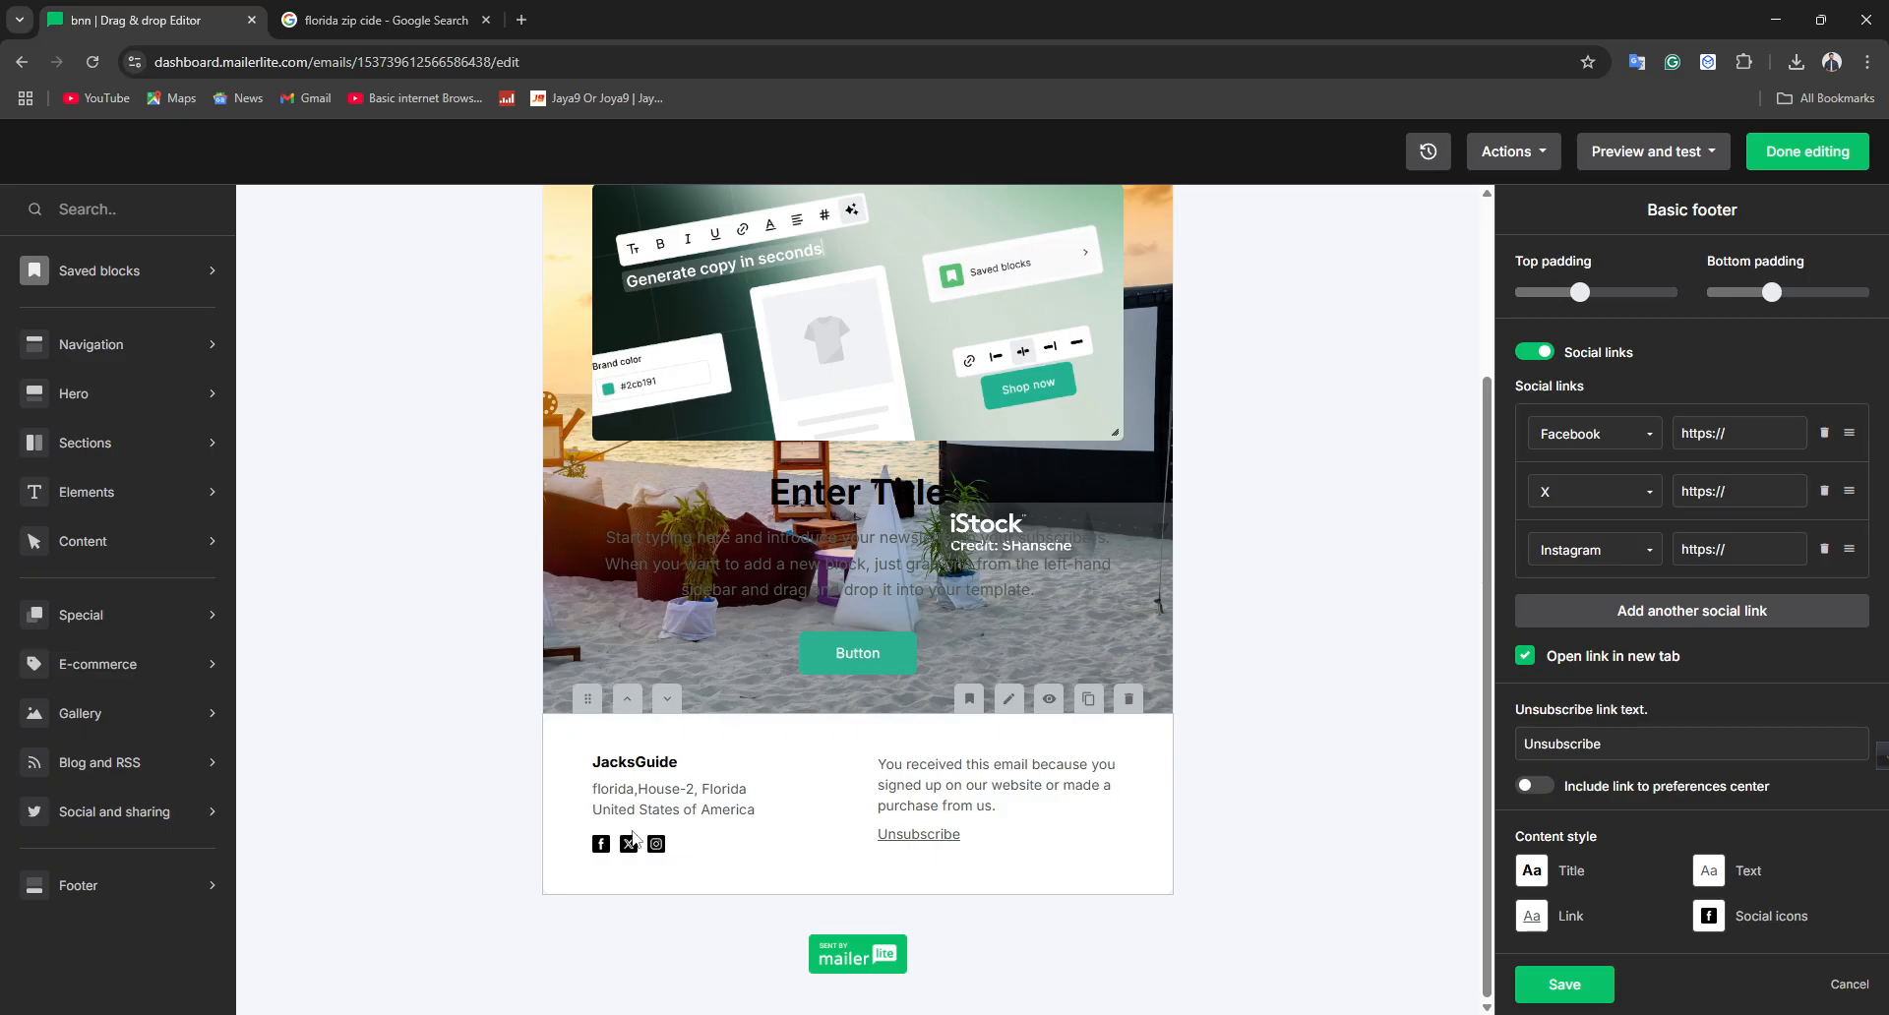
left_click(1590, 451)
left_click(1599, 525)
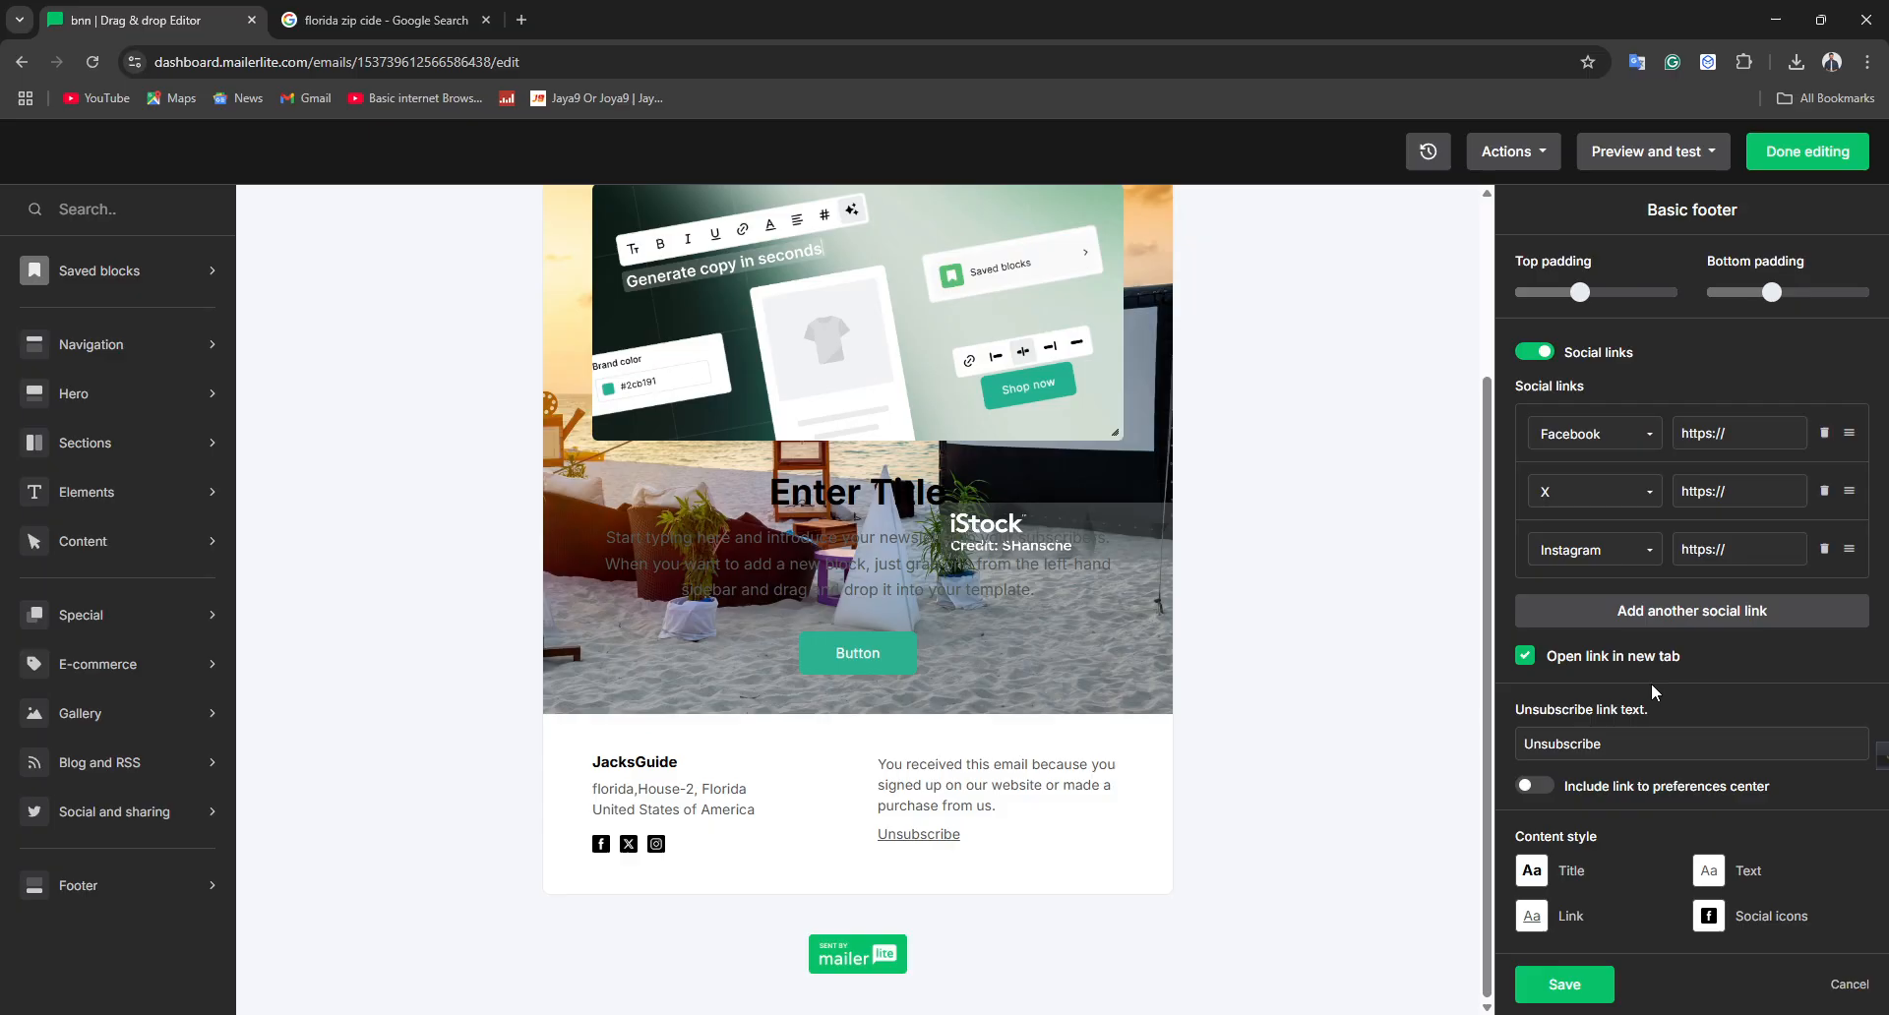
left_click(1638, 611)
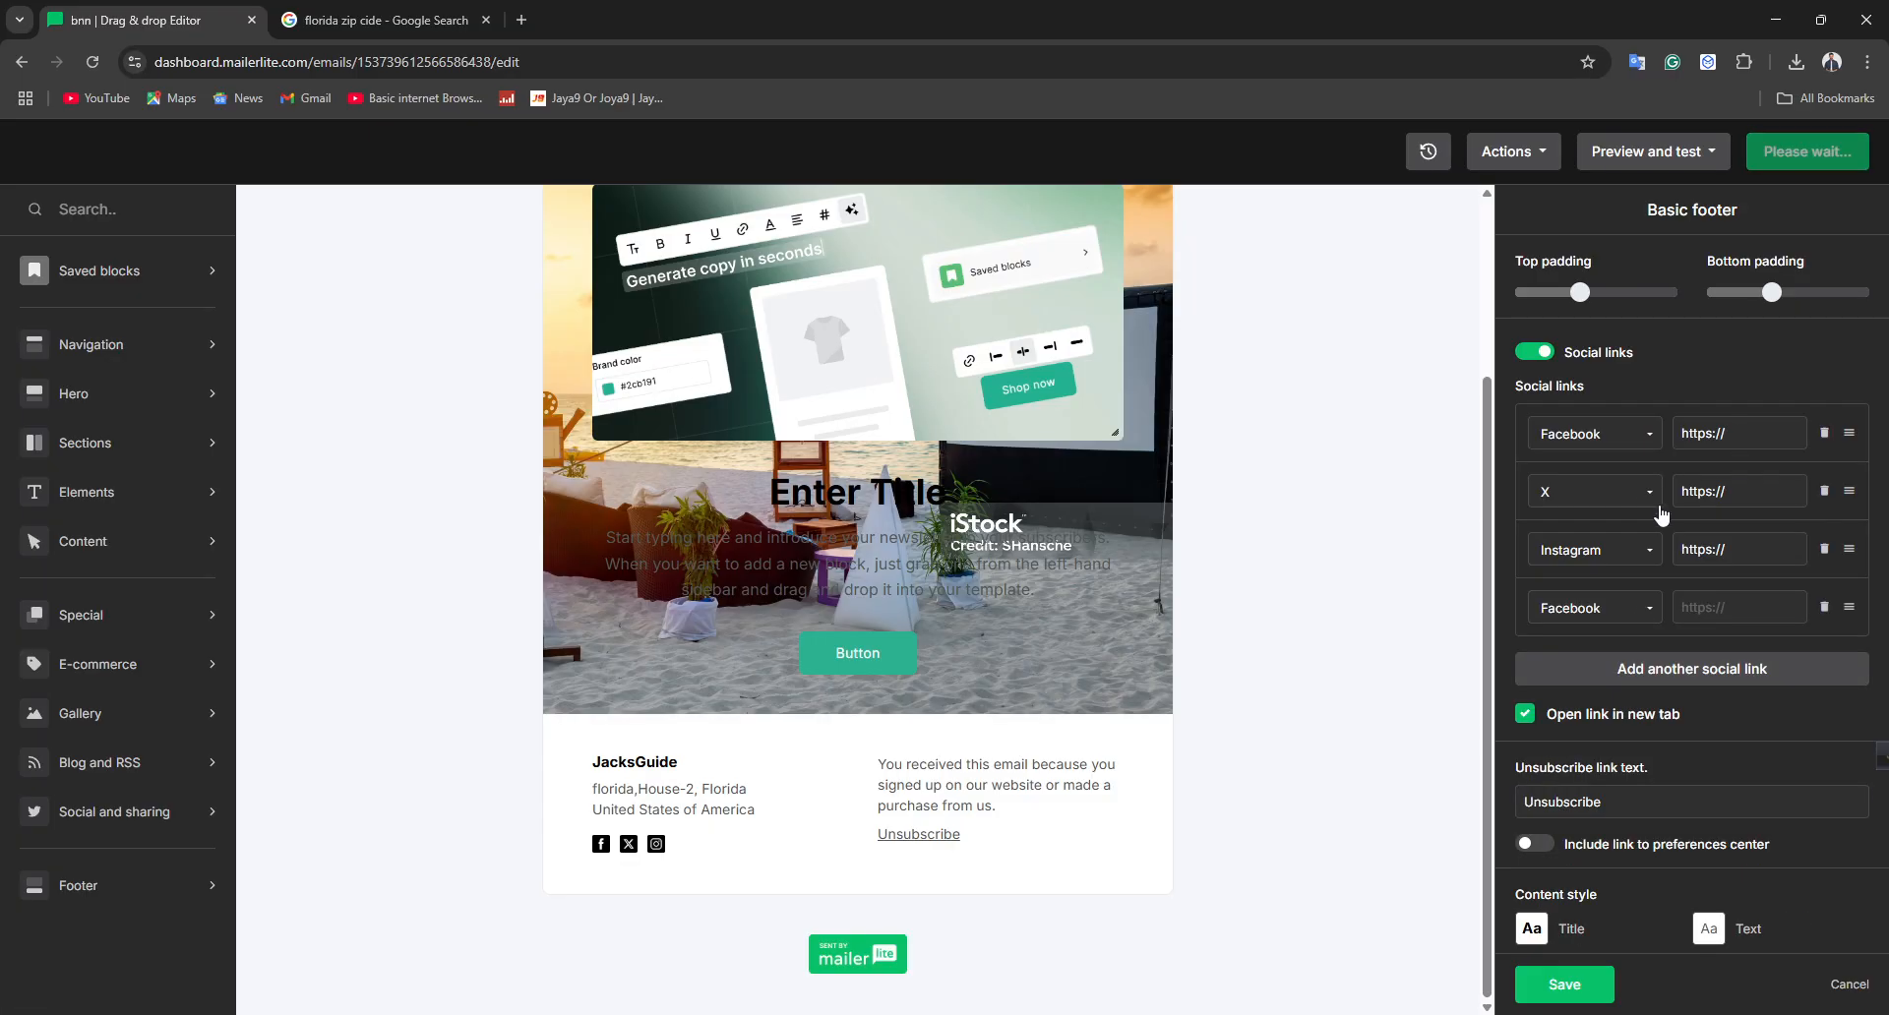
left_click(1653, 615)
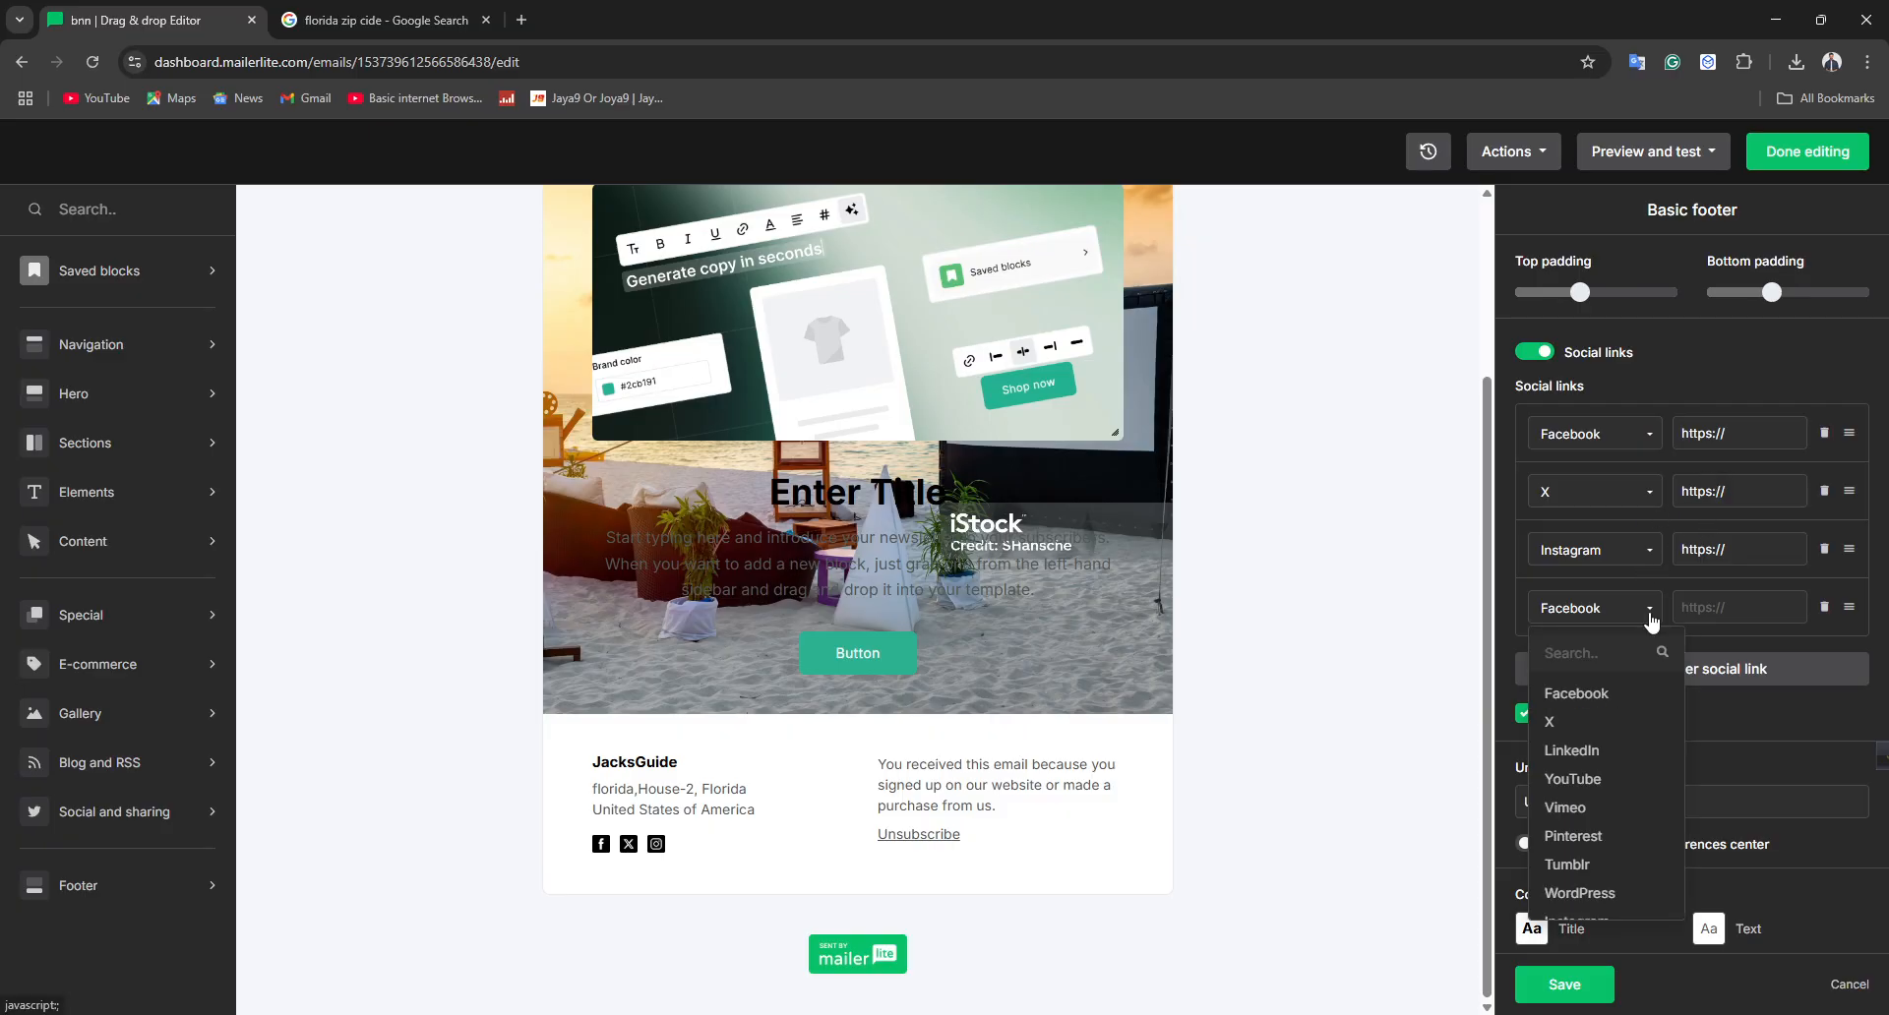
scroll(1653, 823, "down", 5)
scroll(1618, 787, "up", 5)
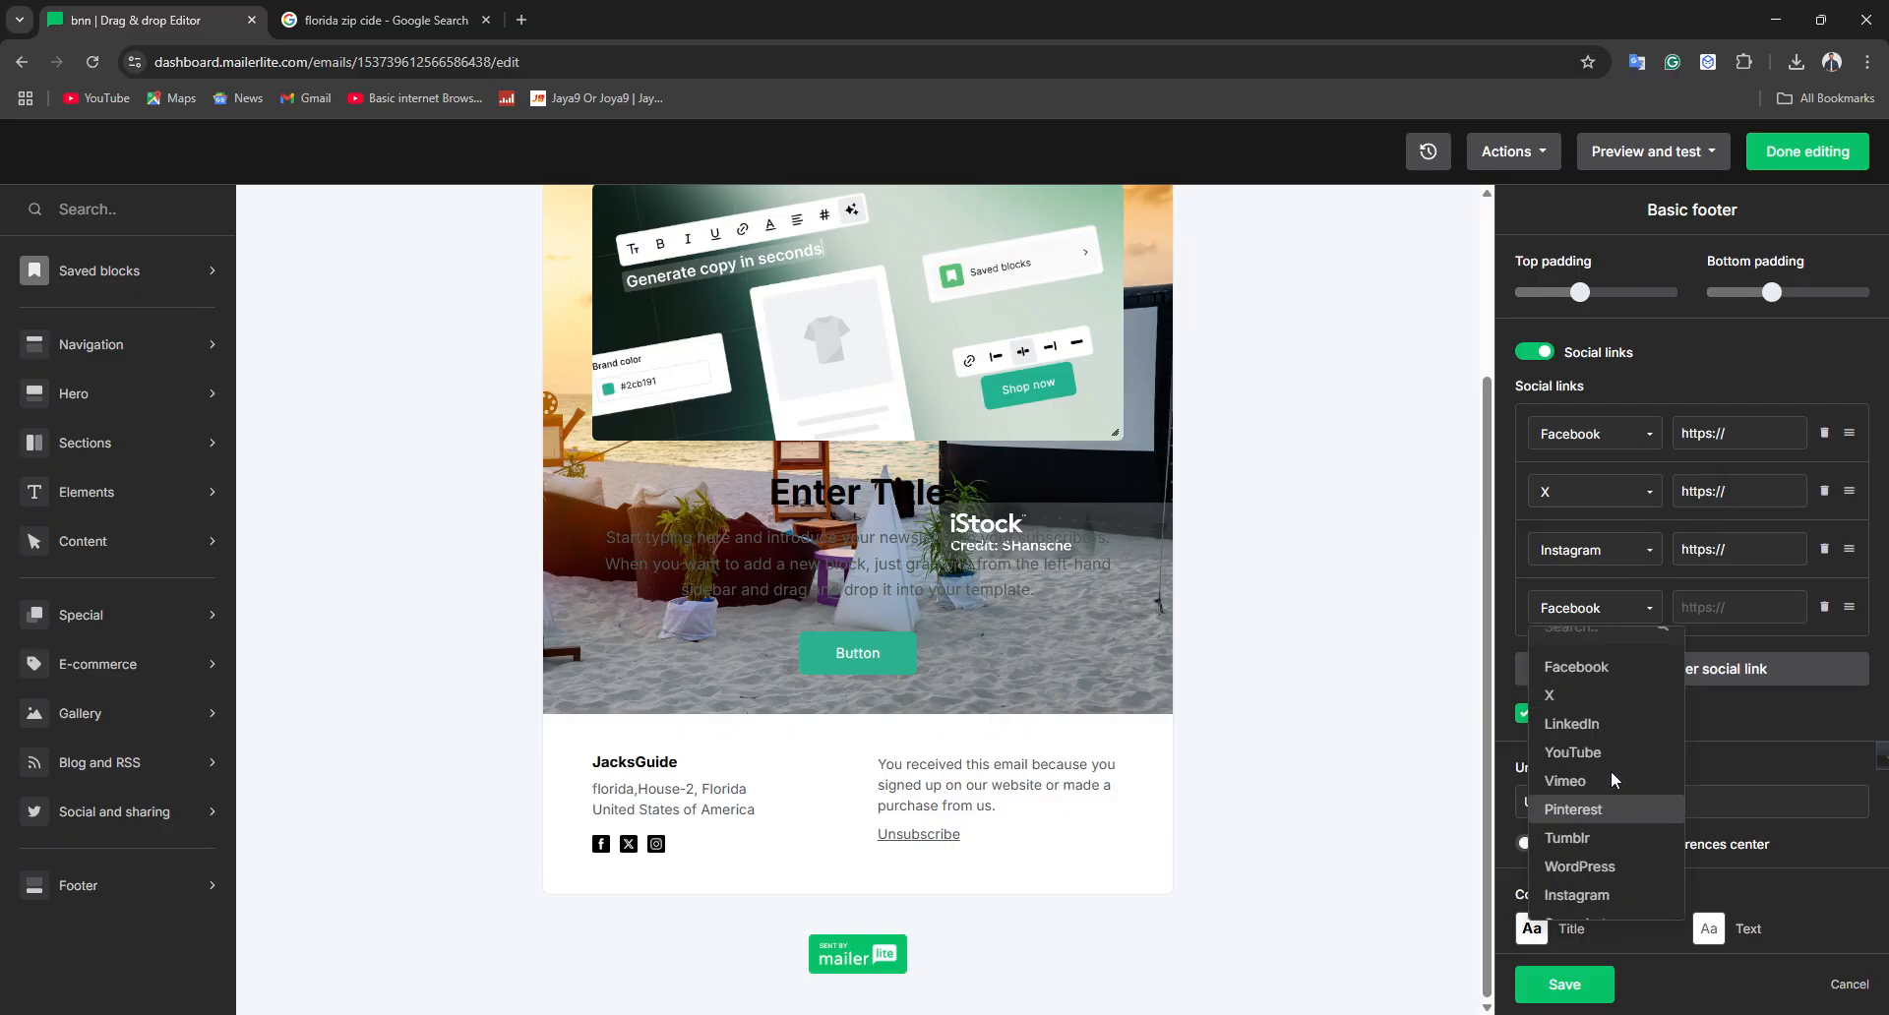
type("dis")
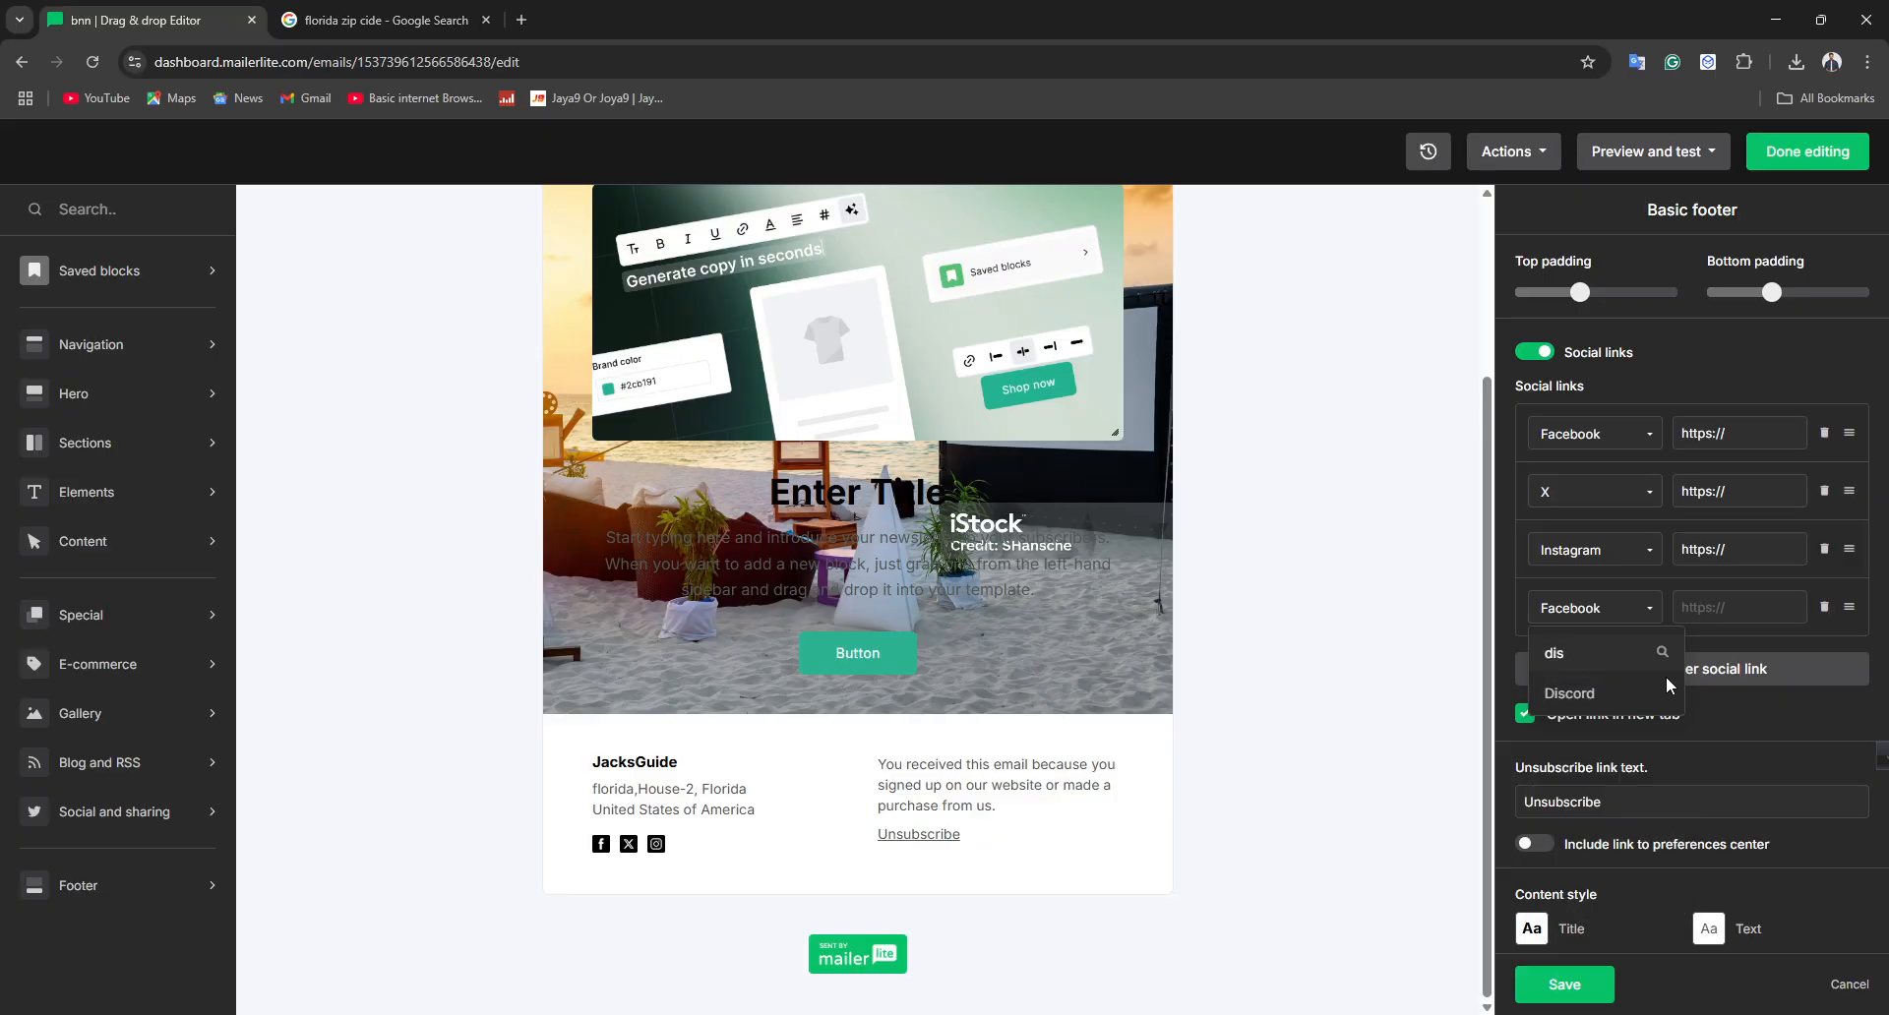
left_click(1594, 693)
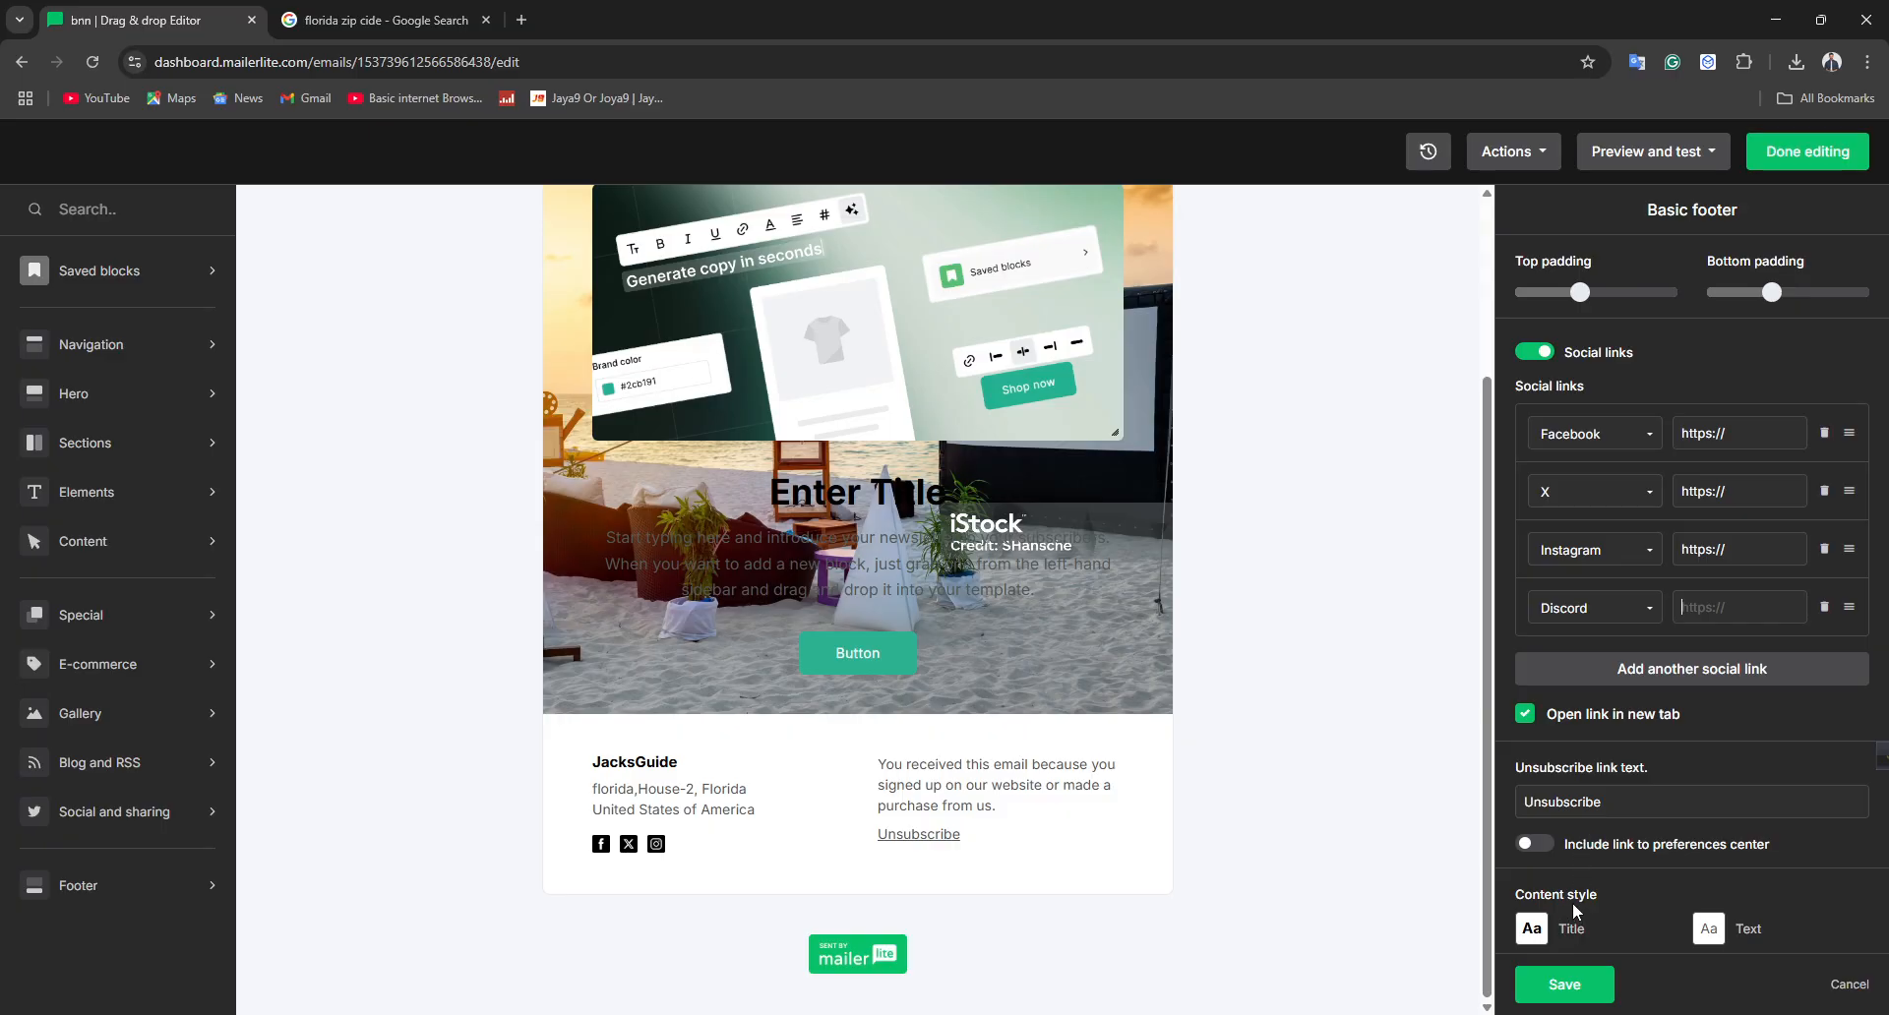
Set the hero block's background color to the blue #409cff
scroll(1579, 875, "down", 1)
scroll(894, 847, "up", 3)
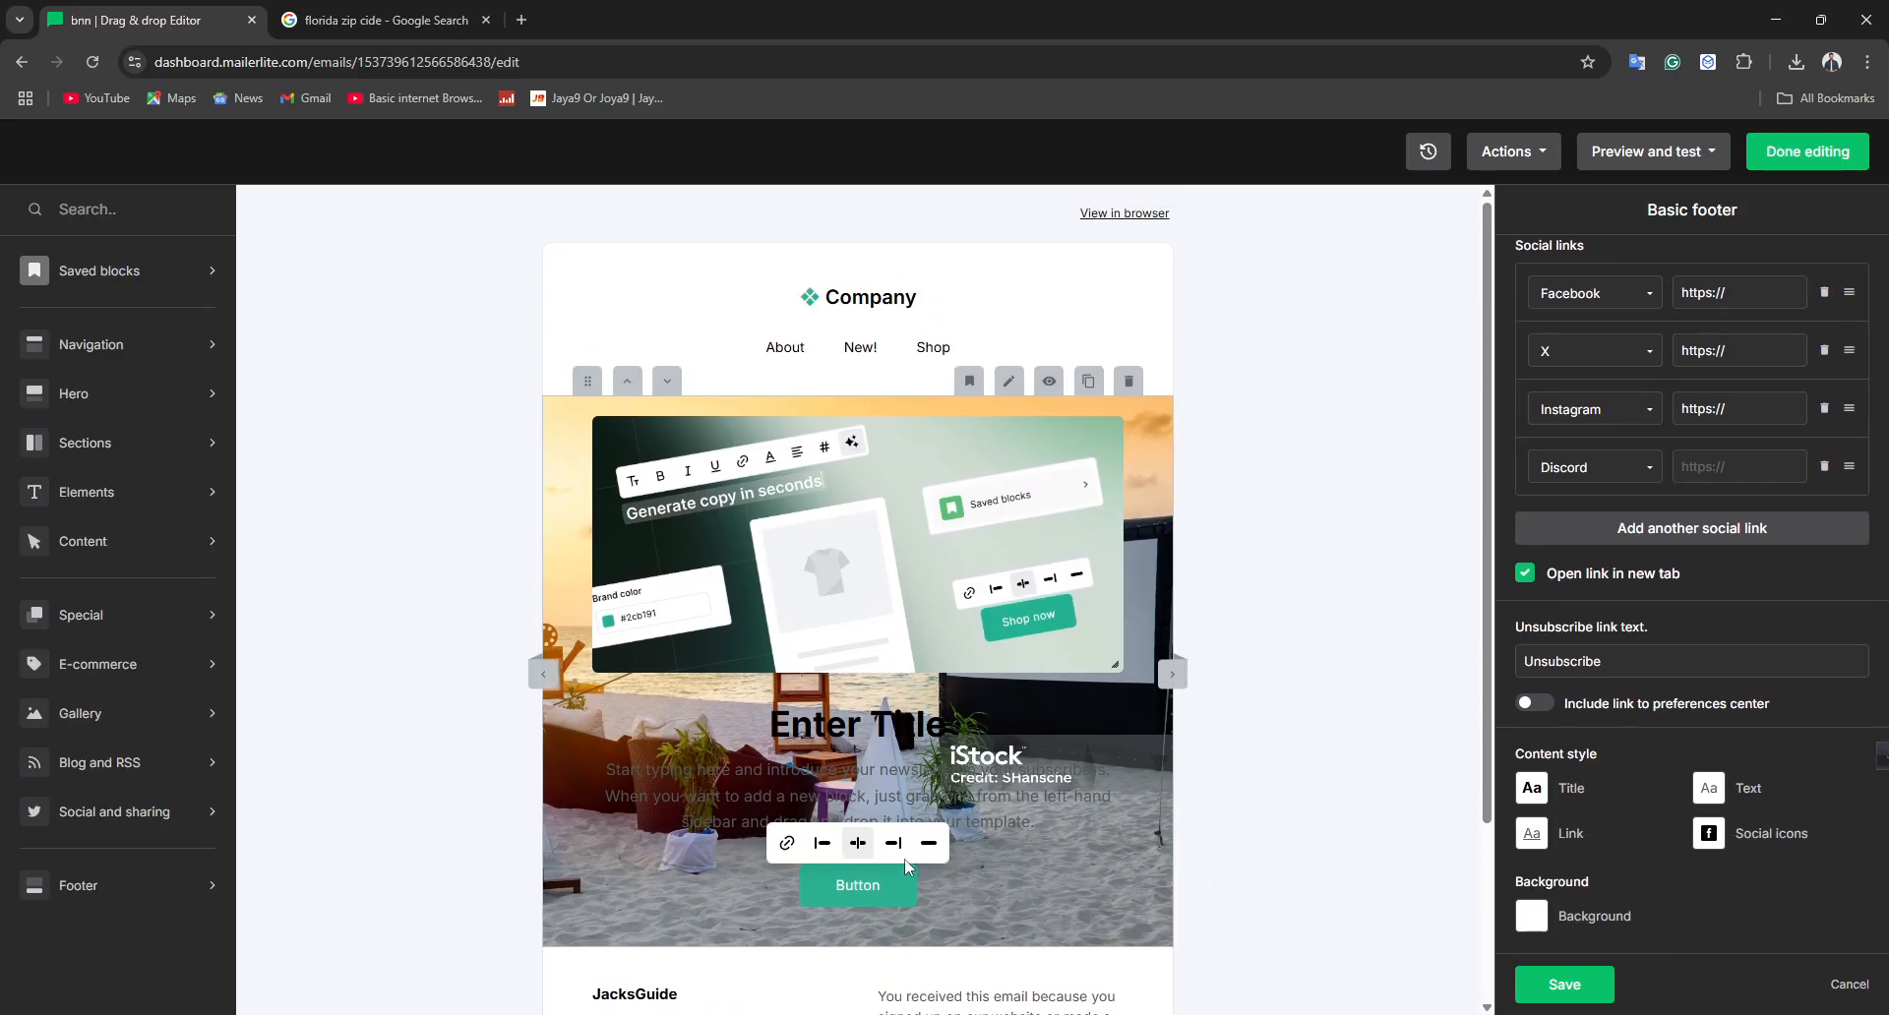
triple_click(826, 812)
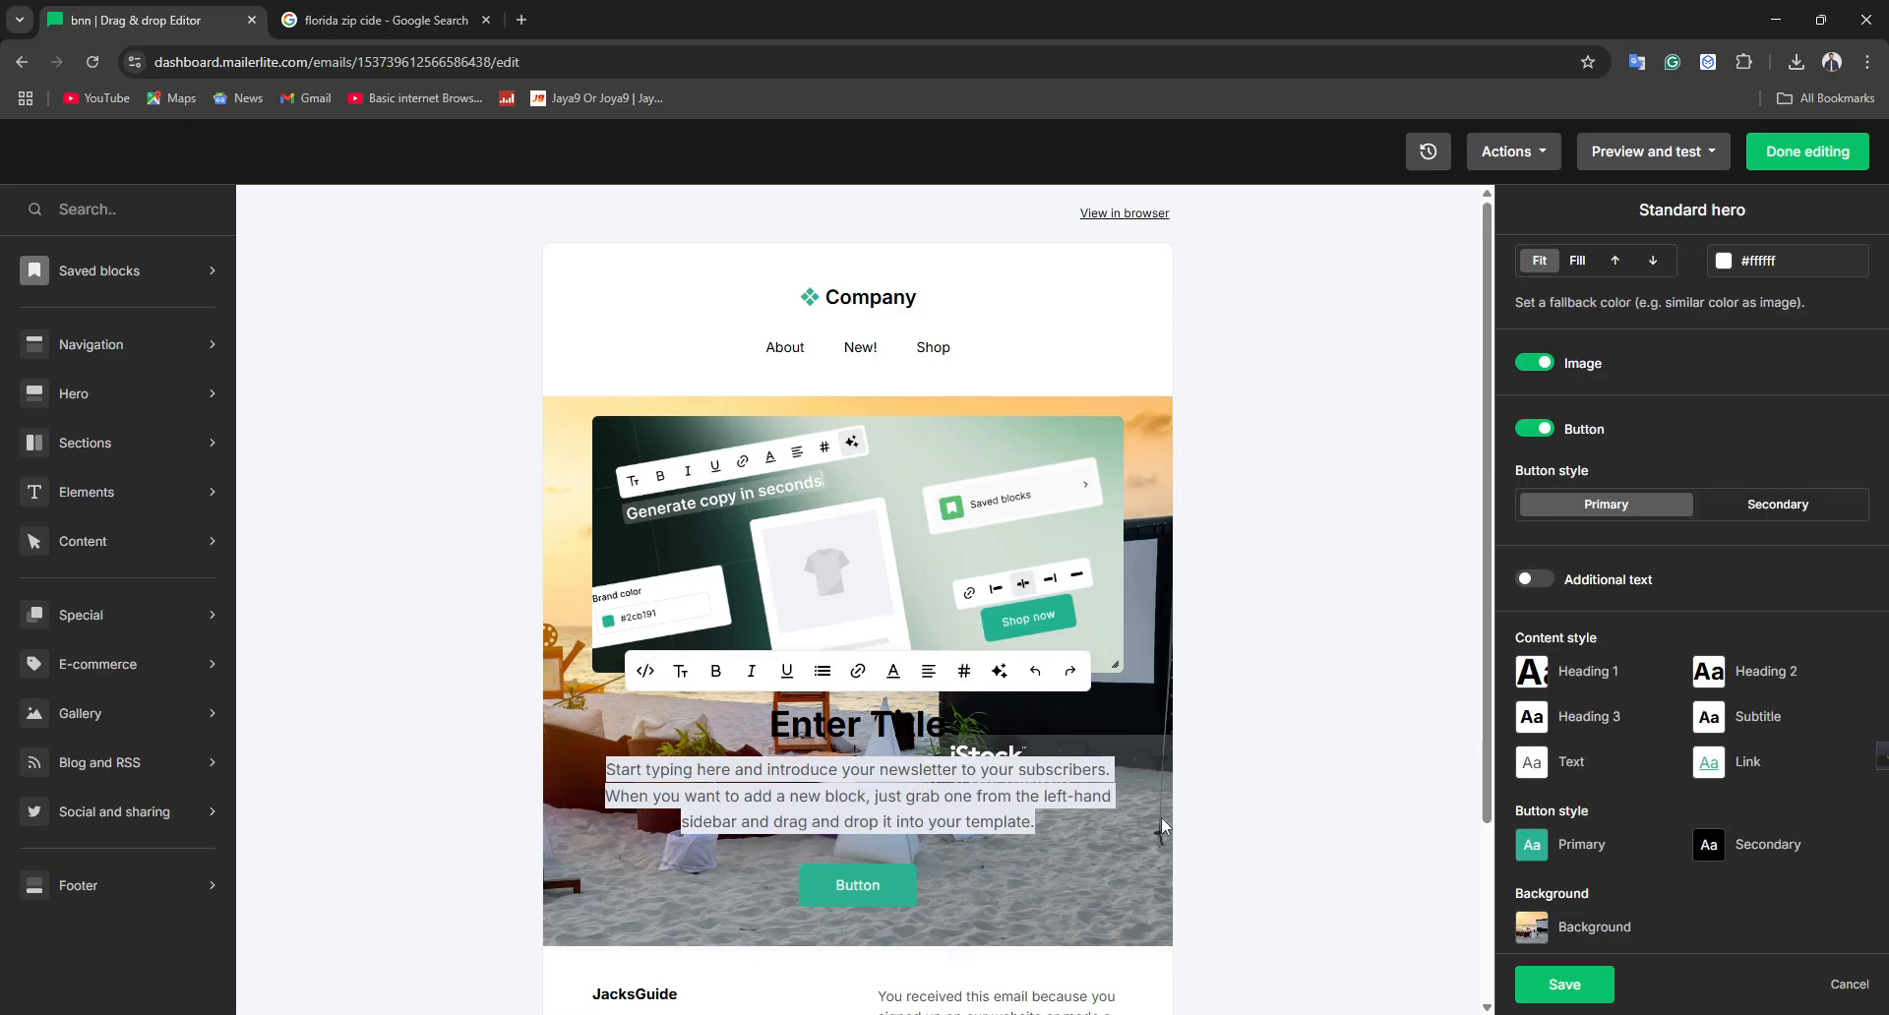
left_click(1721, 264)
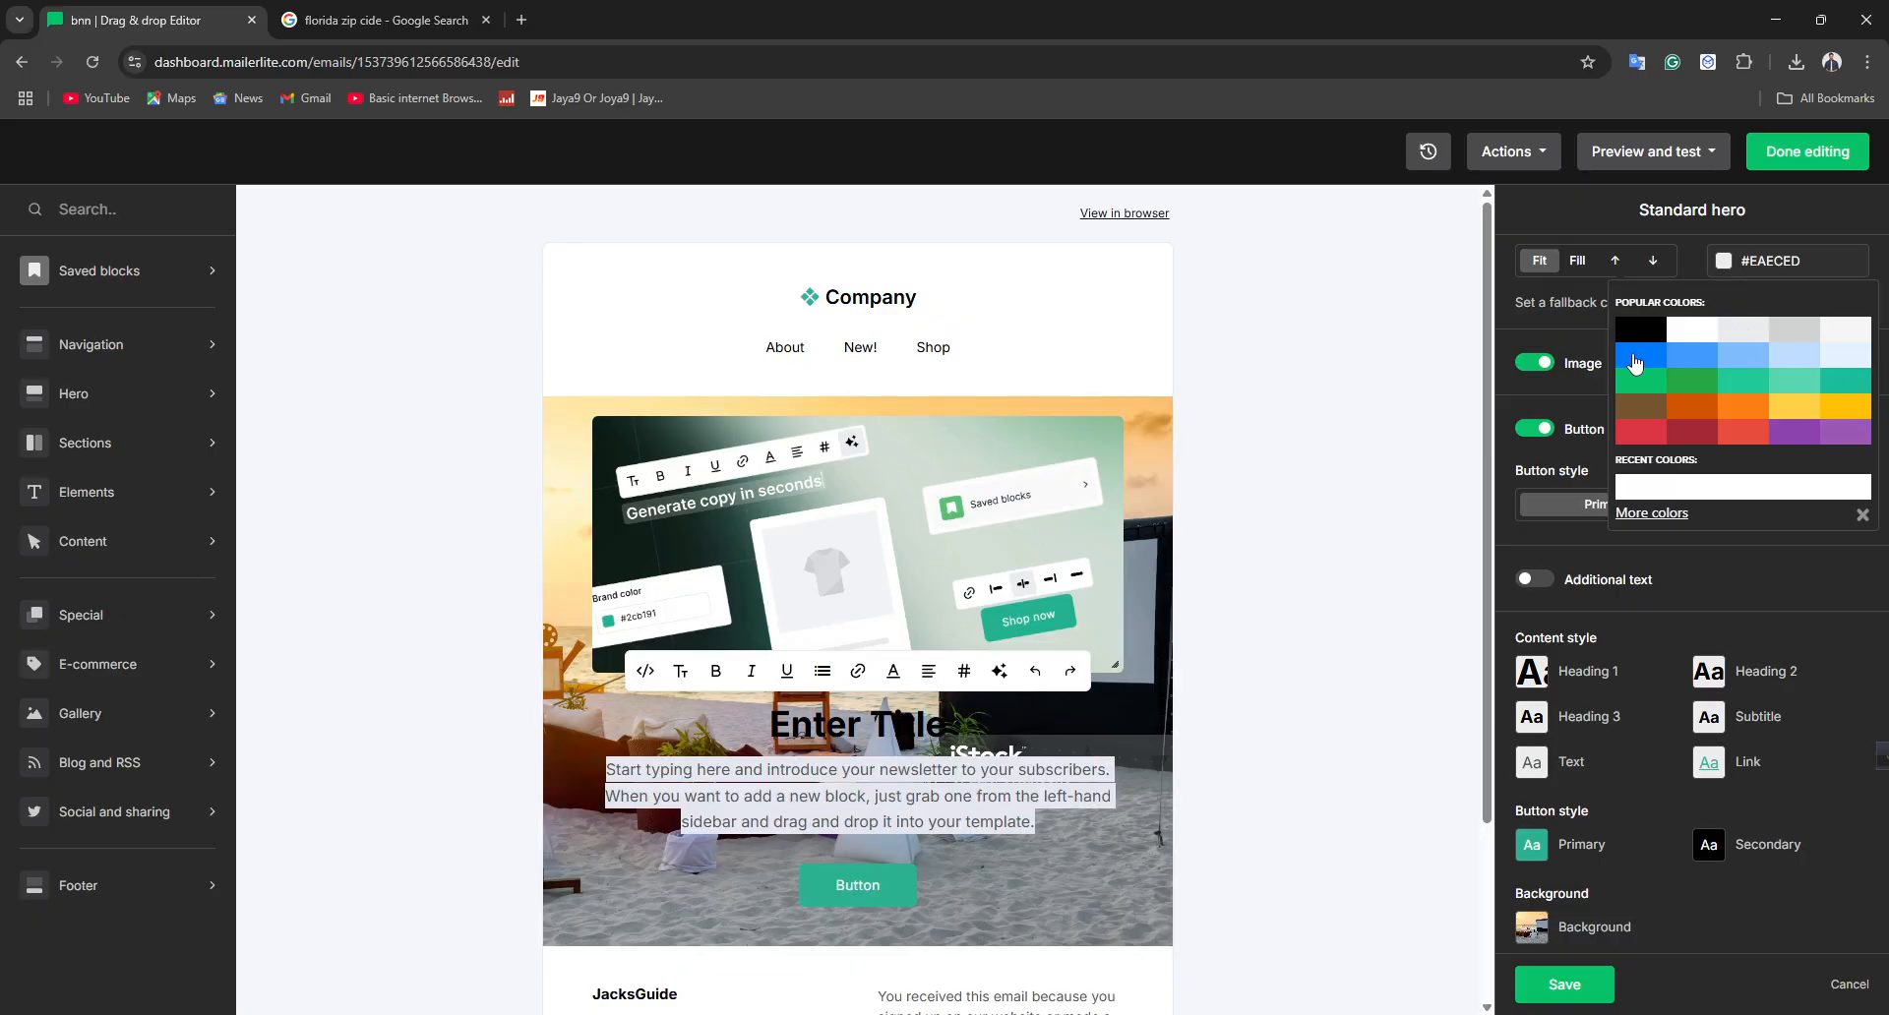
left_click(1690, 358)
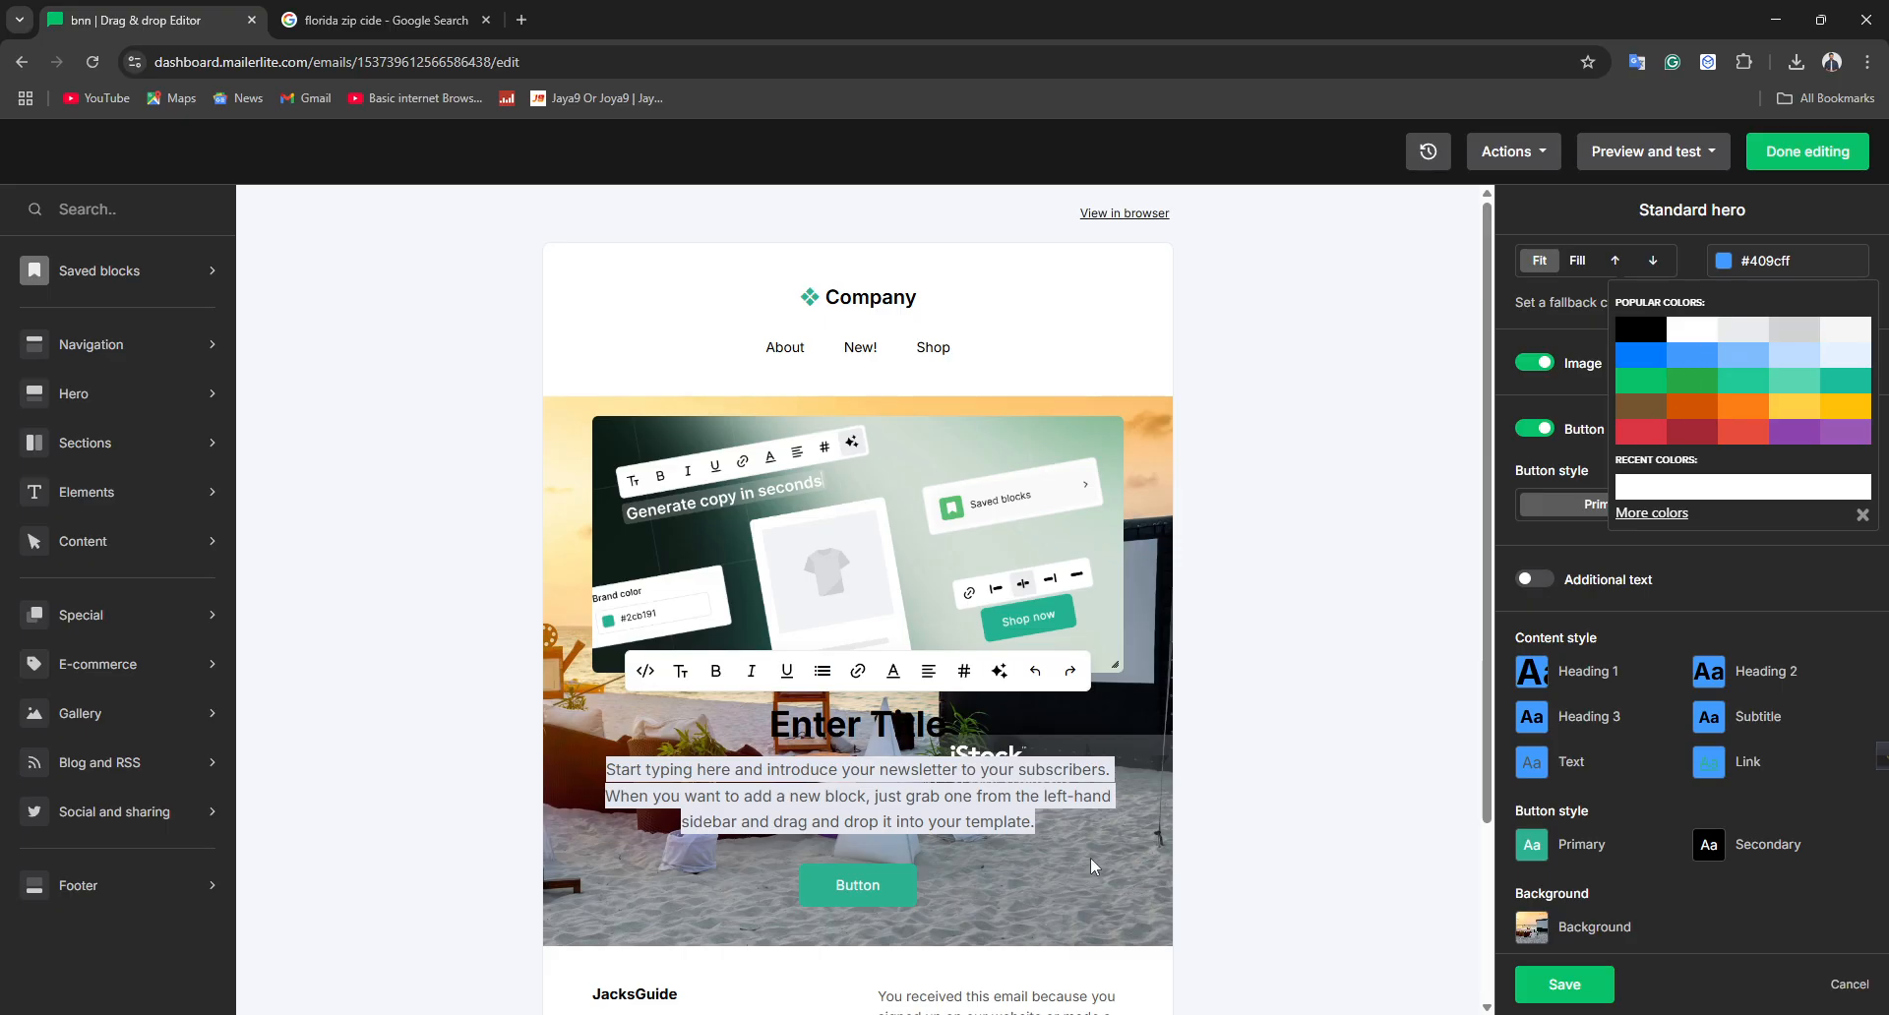
Switch the hero block's button style to Secondary
double_click(959, 796)
triple_click(970, 789)
left_click(1591, 507)
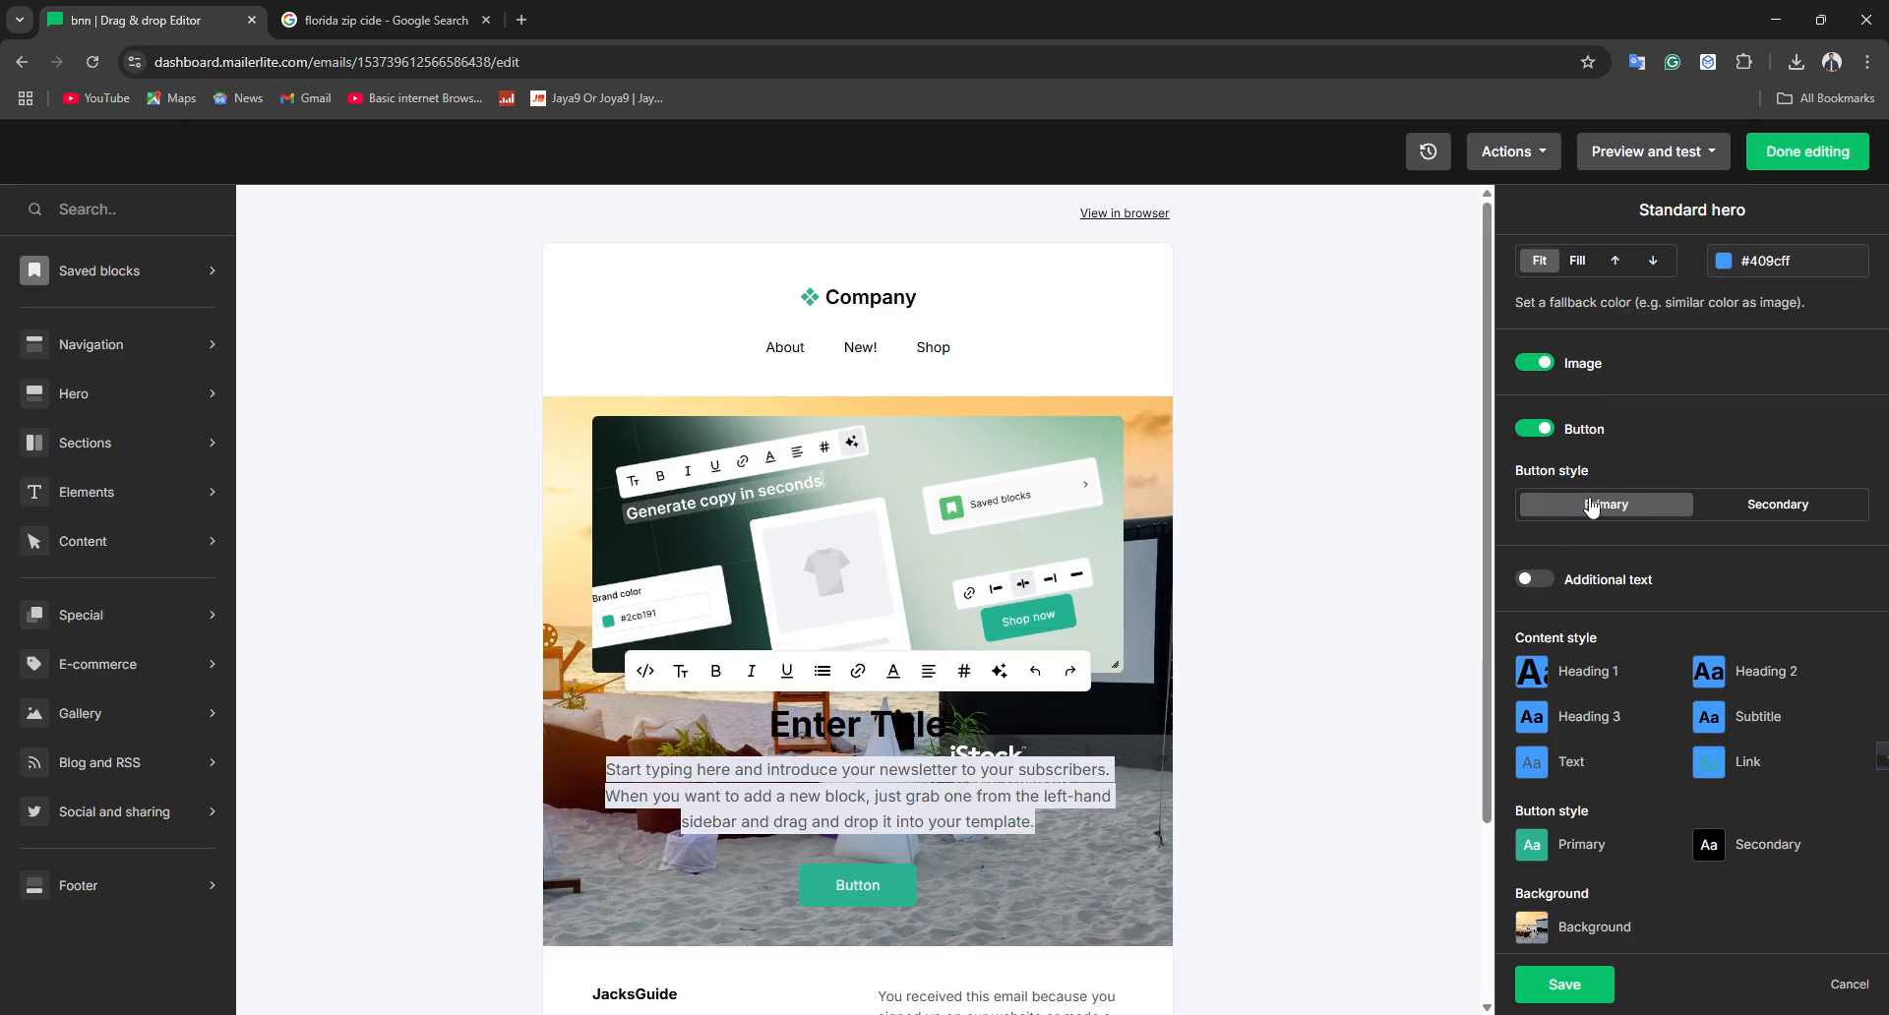
left_click(1741, 507)
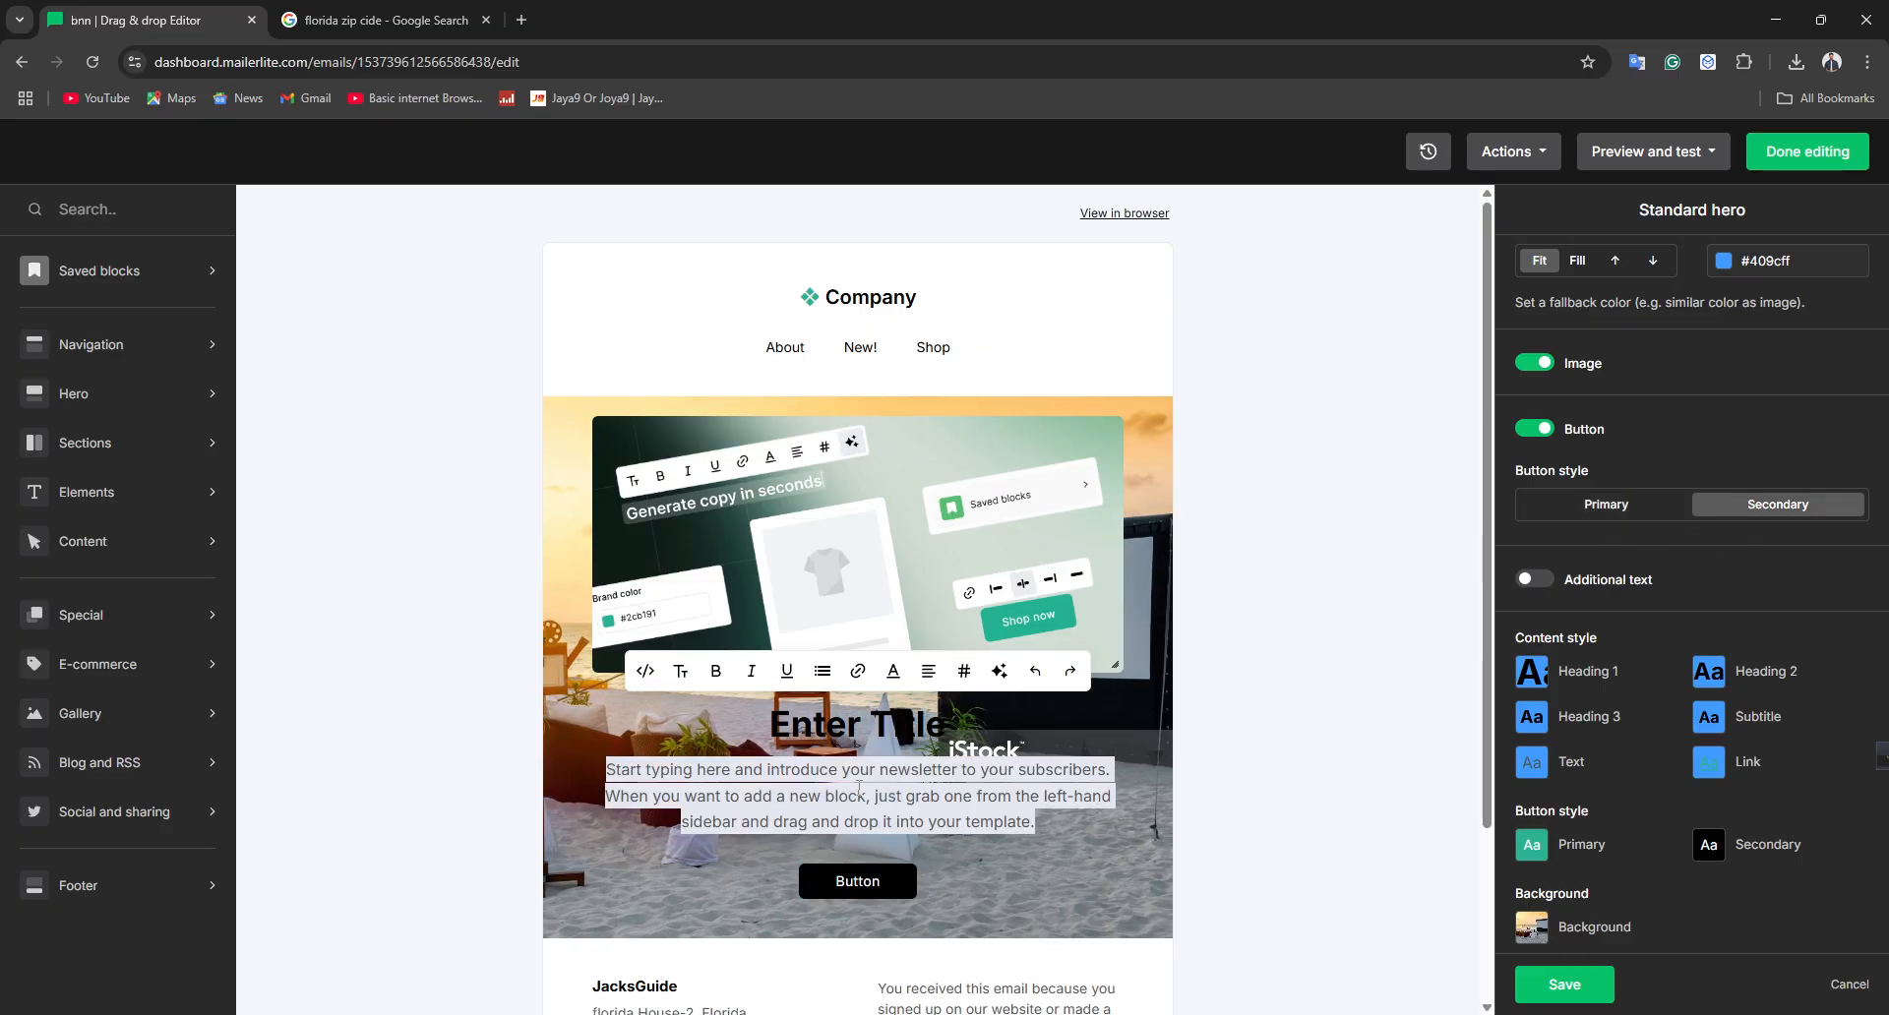
Try the Fill and top-aligned background styles for the hero image
left_click(1584, 262)
left_click(1611, 262)
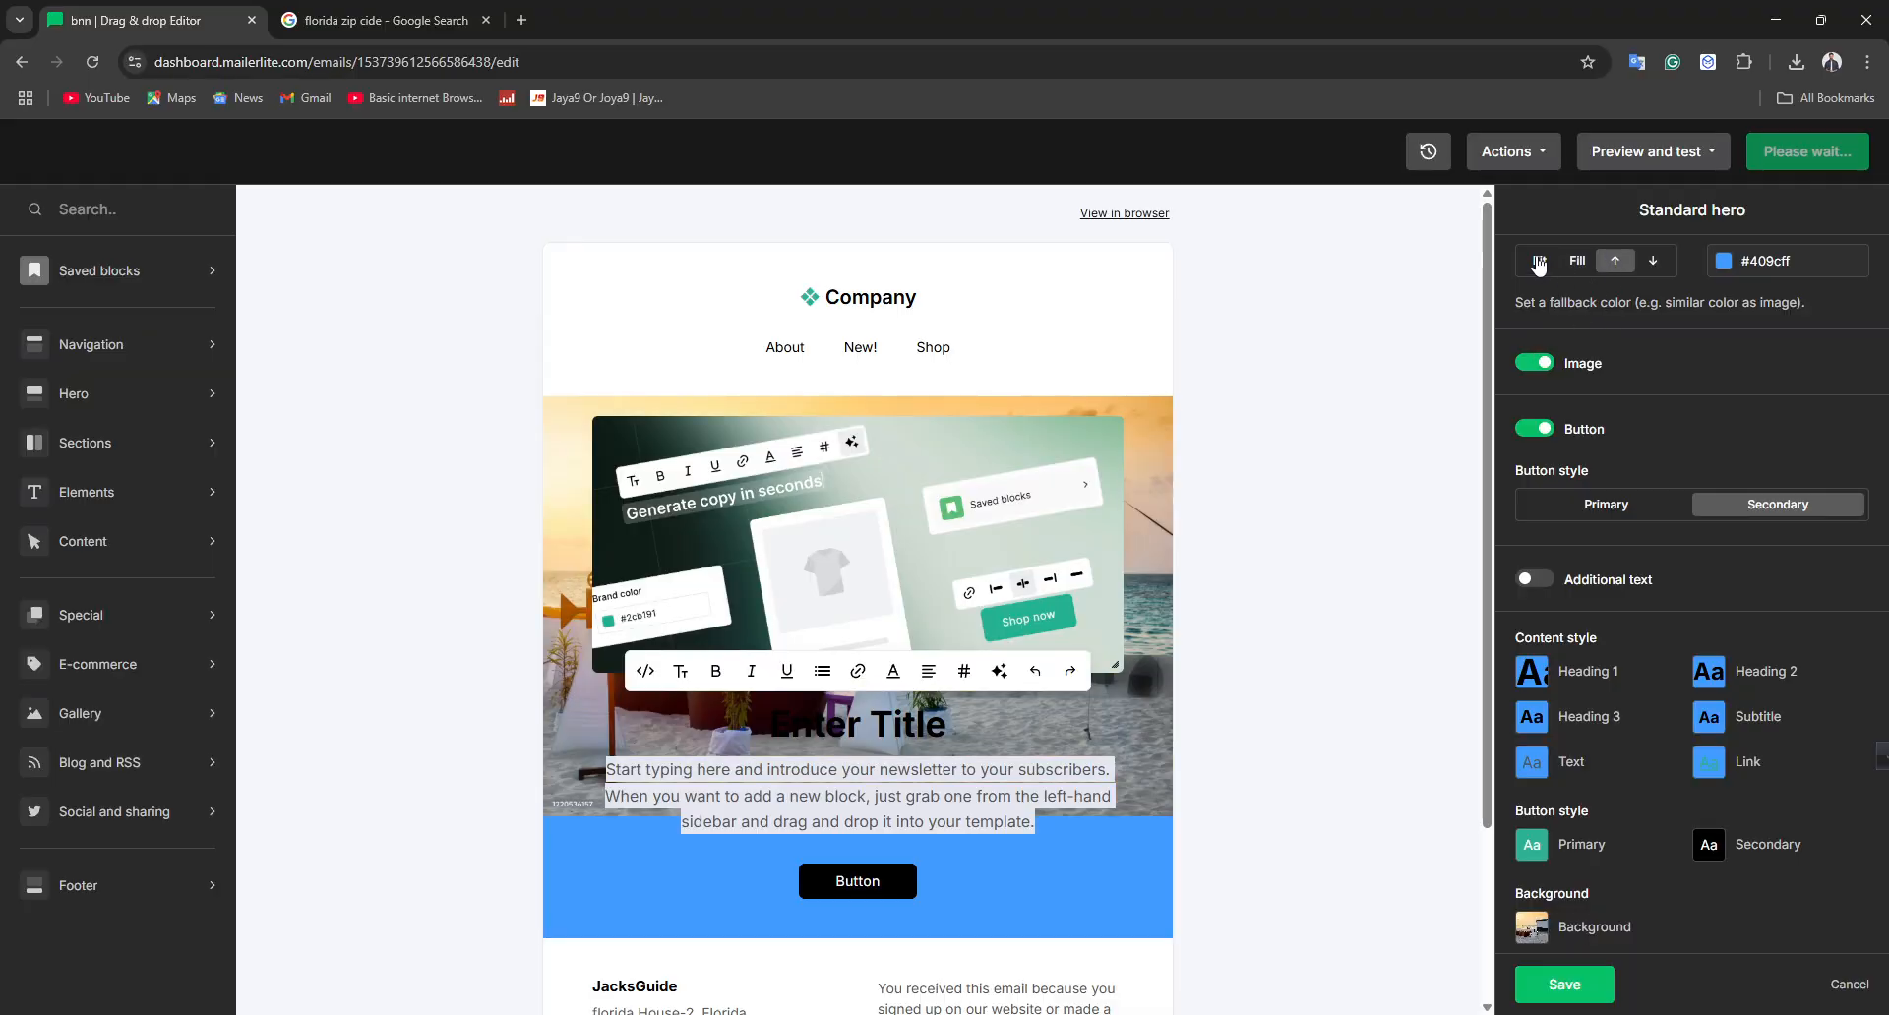
left_click(1538, 264)
left_click(1581, 264)
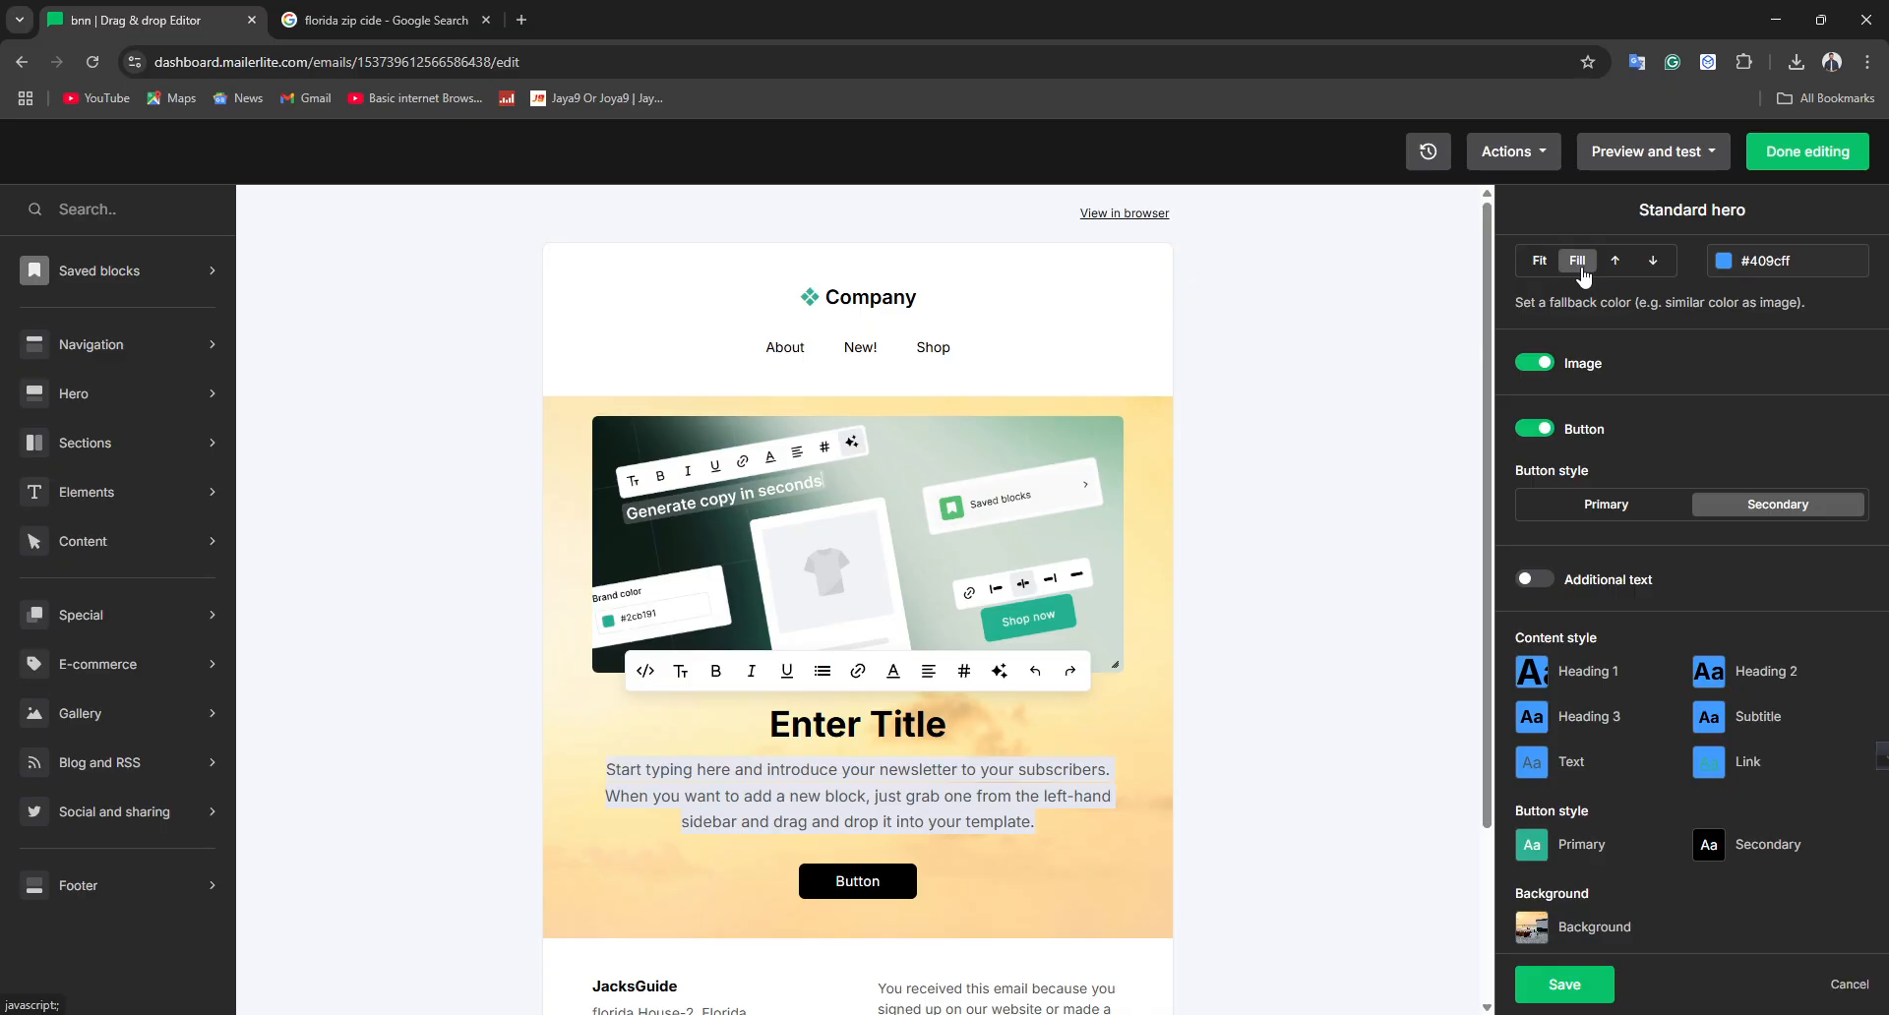
left_click(1540, 261)
Open the template's Heading 1 style settings and review the font, size and colour options
left_click(1397, 525)
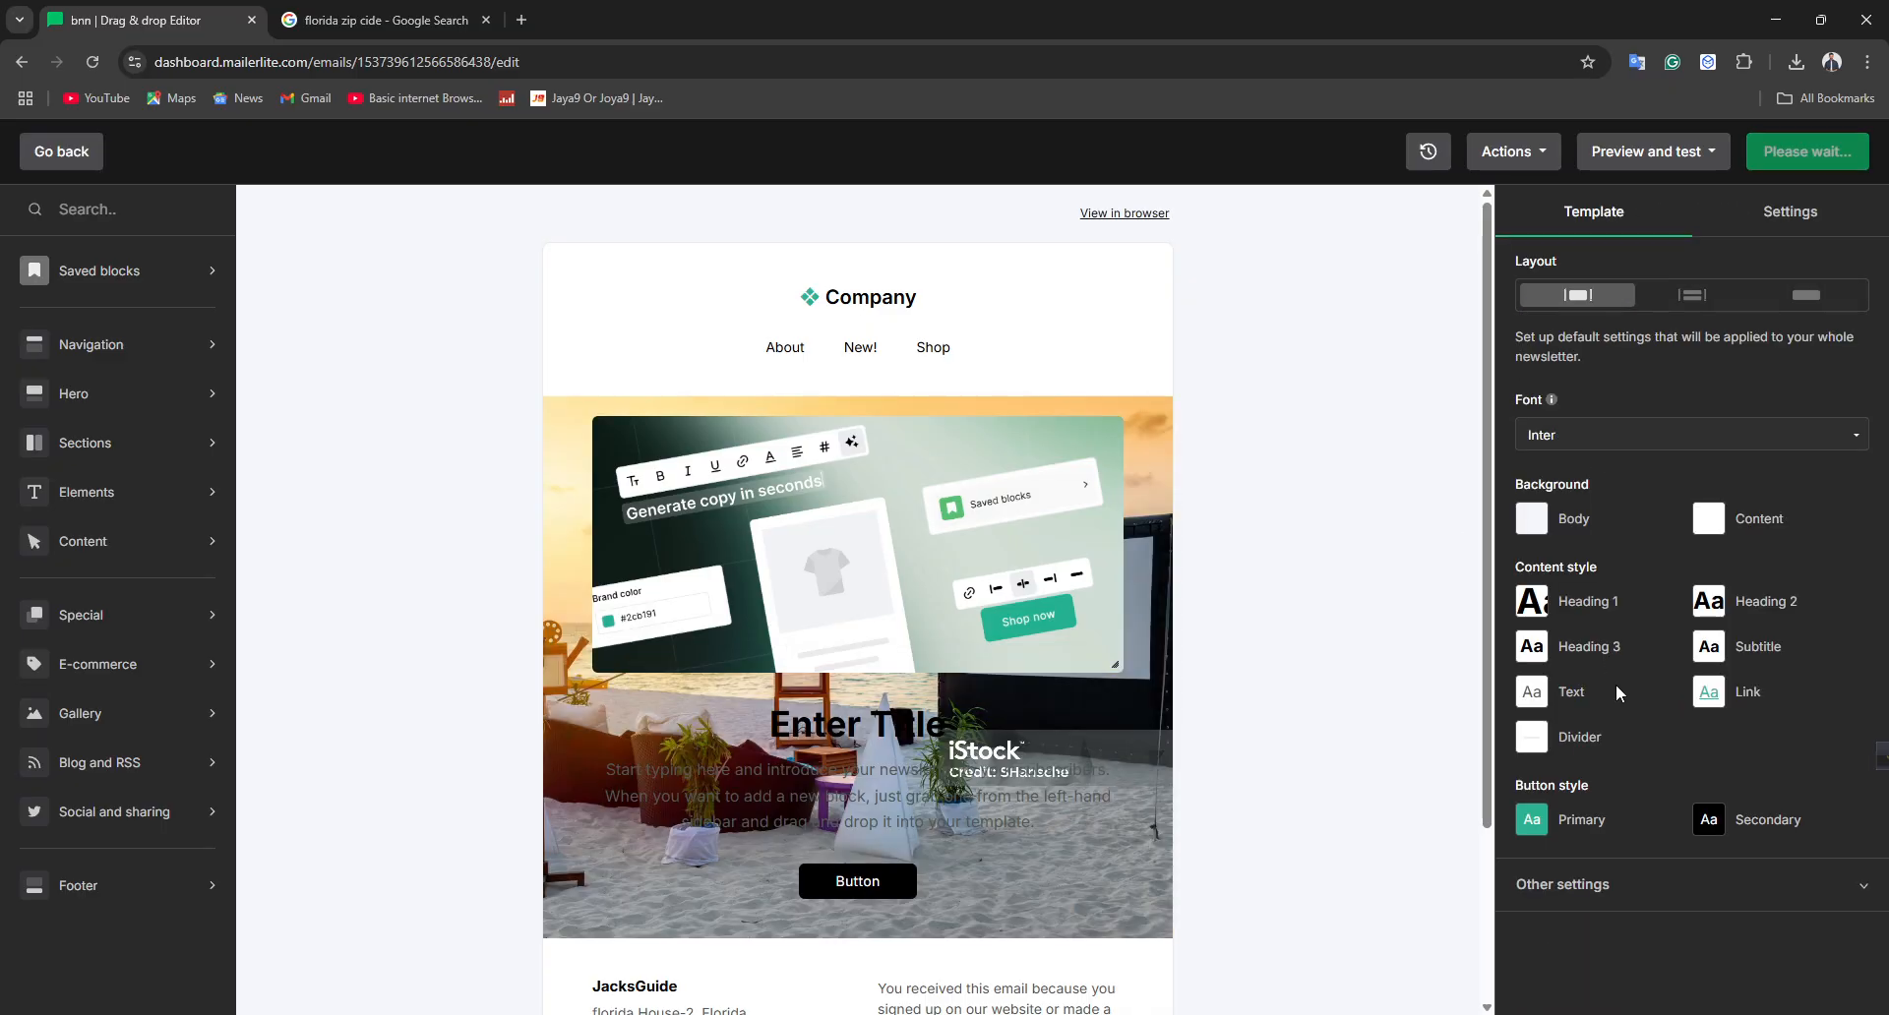
left_click(1570, 605)
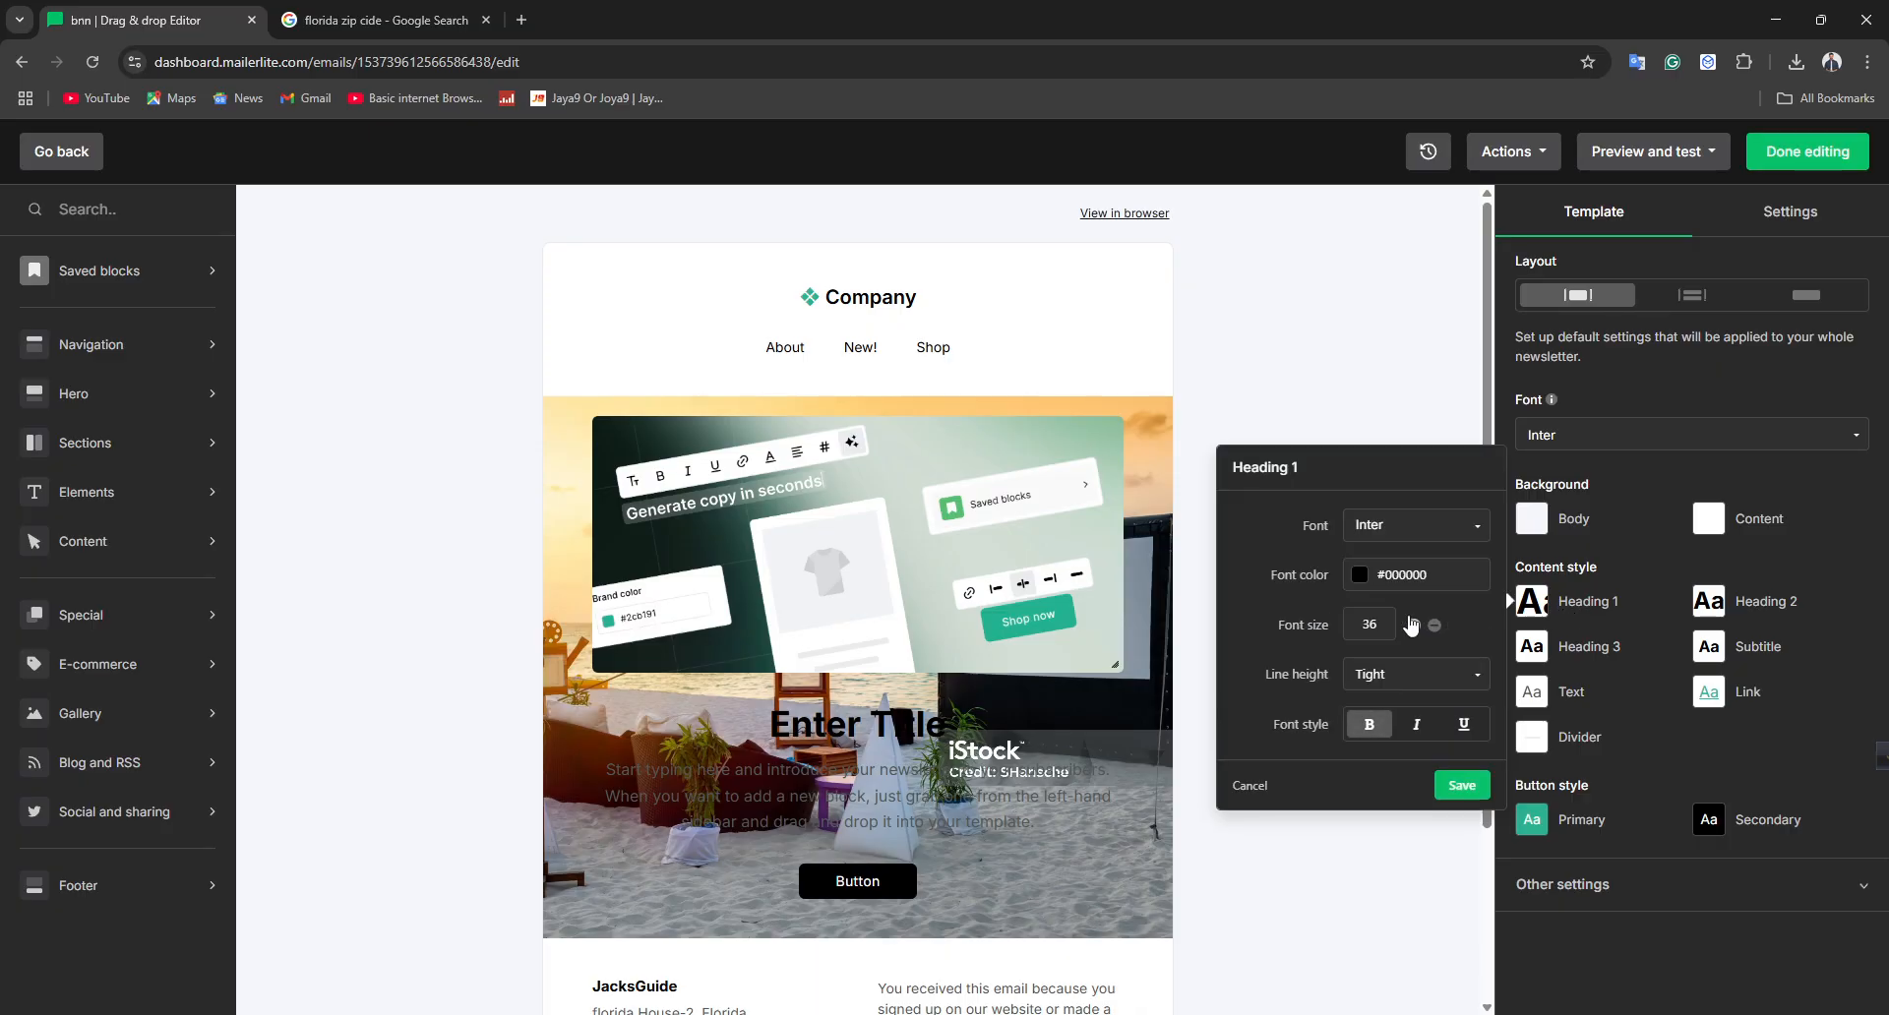
left_click(1463, 785)
left_click(1535, 605)
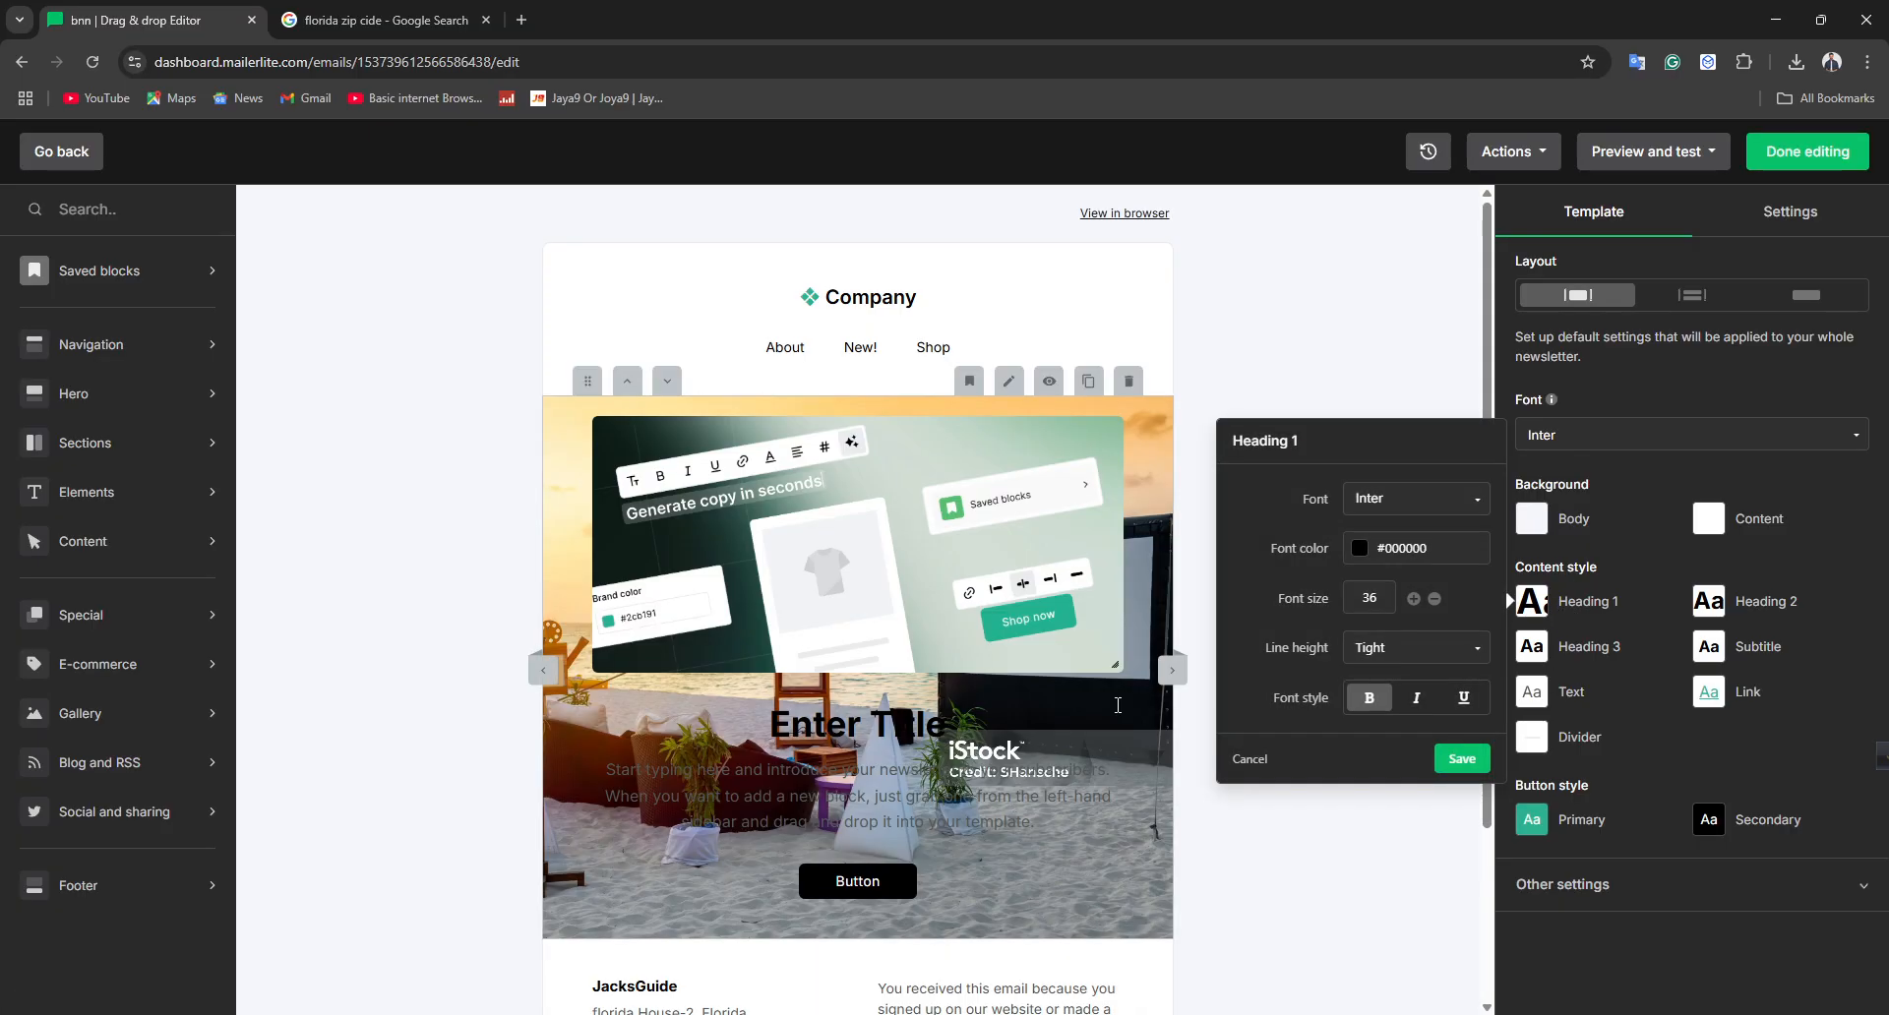
left_click_drag(1548, 593, 1276, 548)
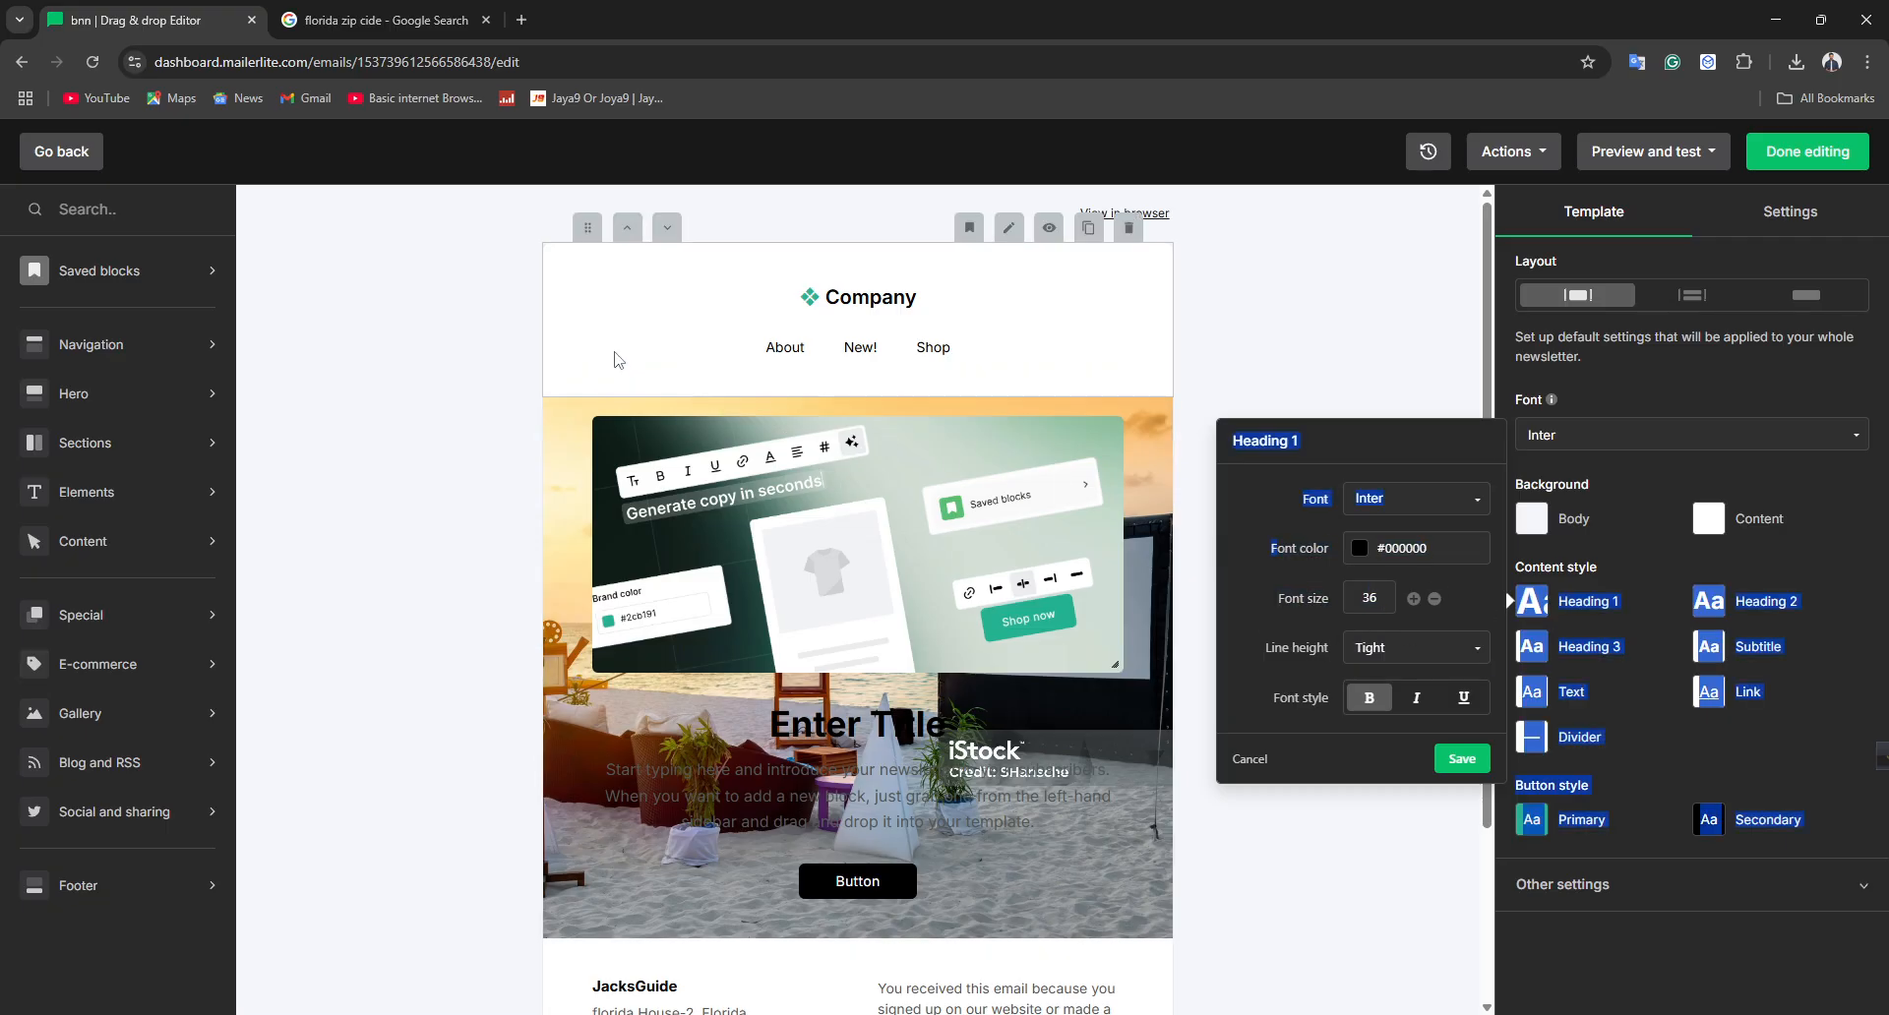
left_click(1400, 349)
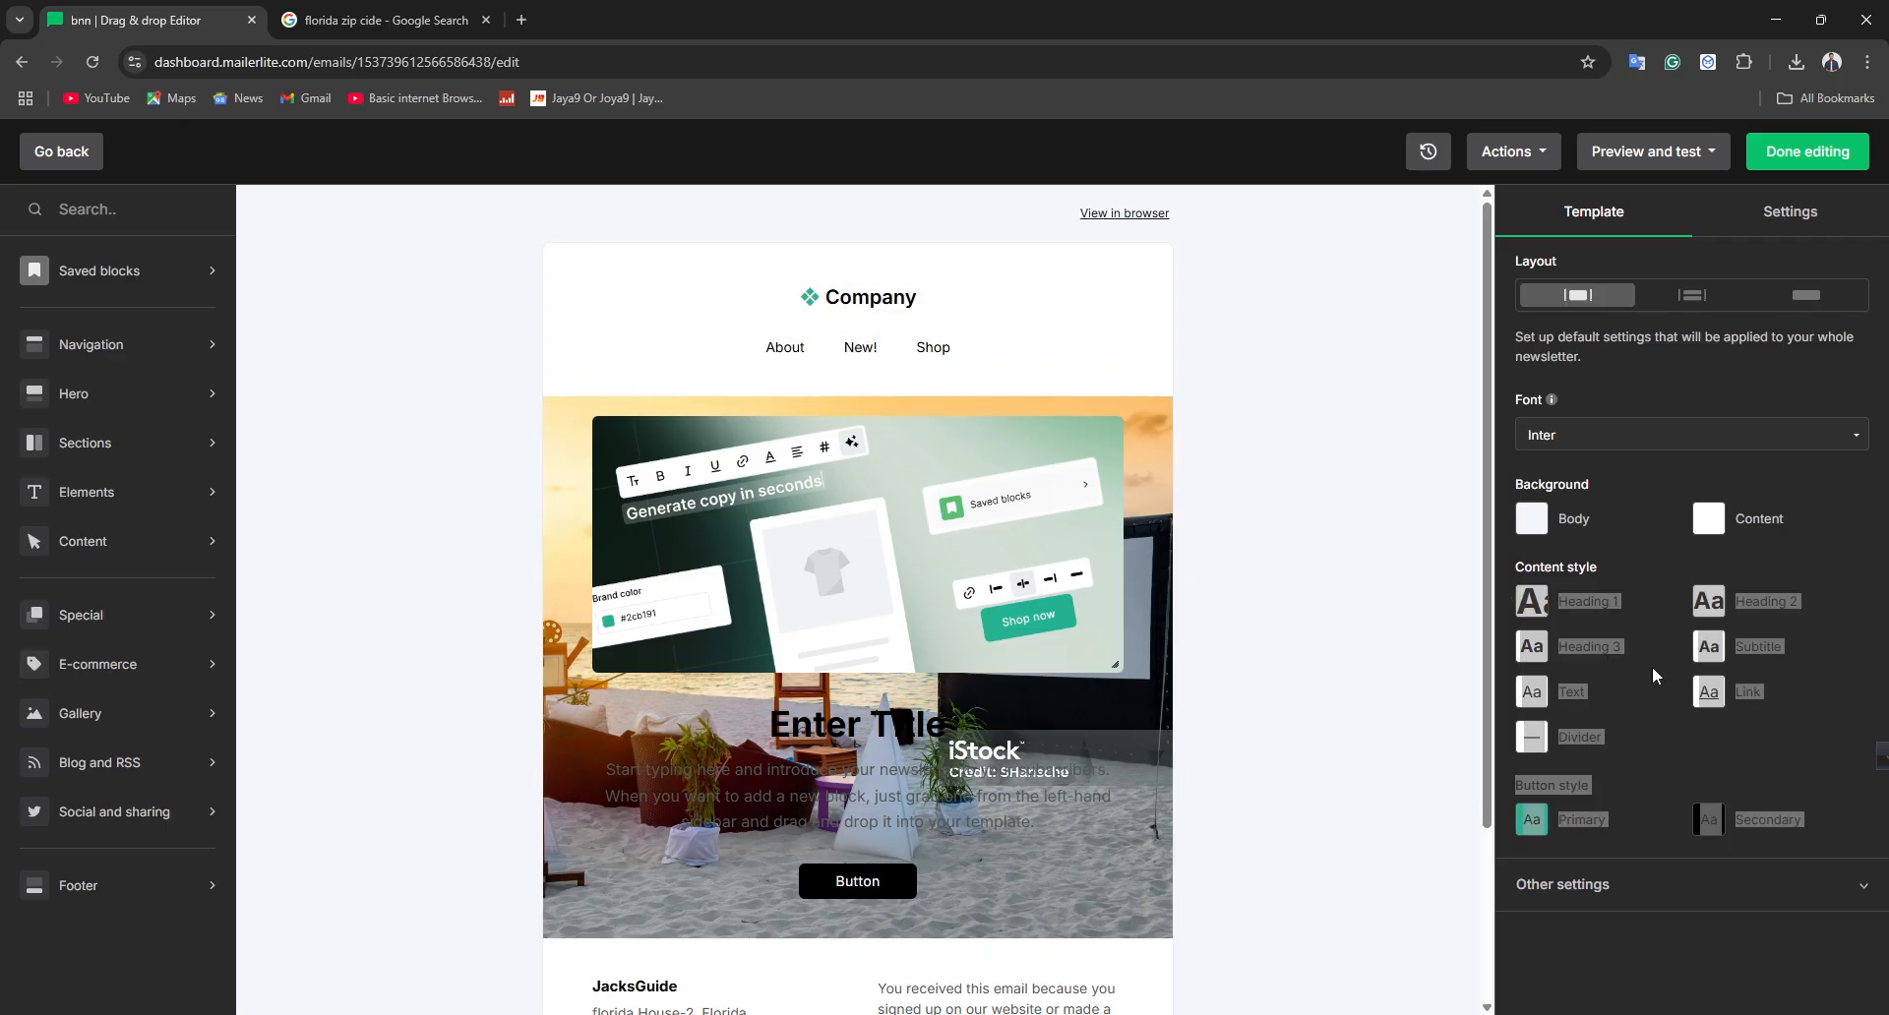
Set the template's body background color to the red #e74c3c
left_click(1552, 521)
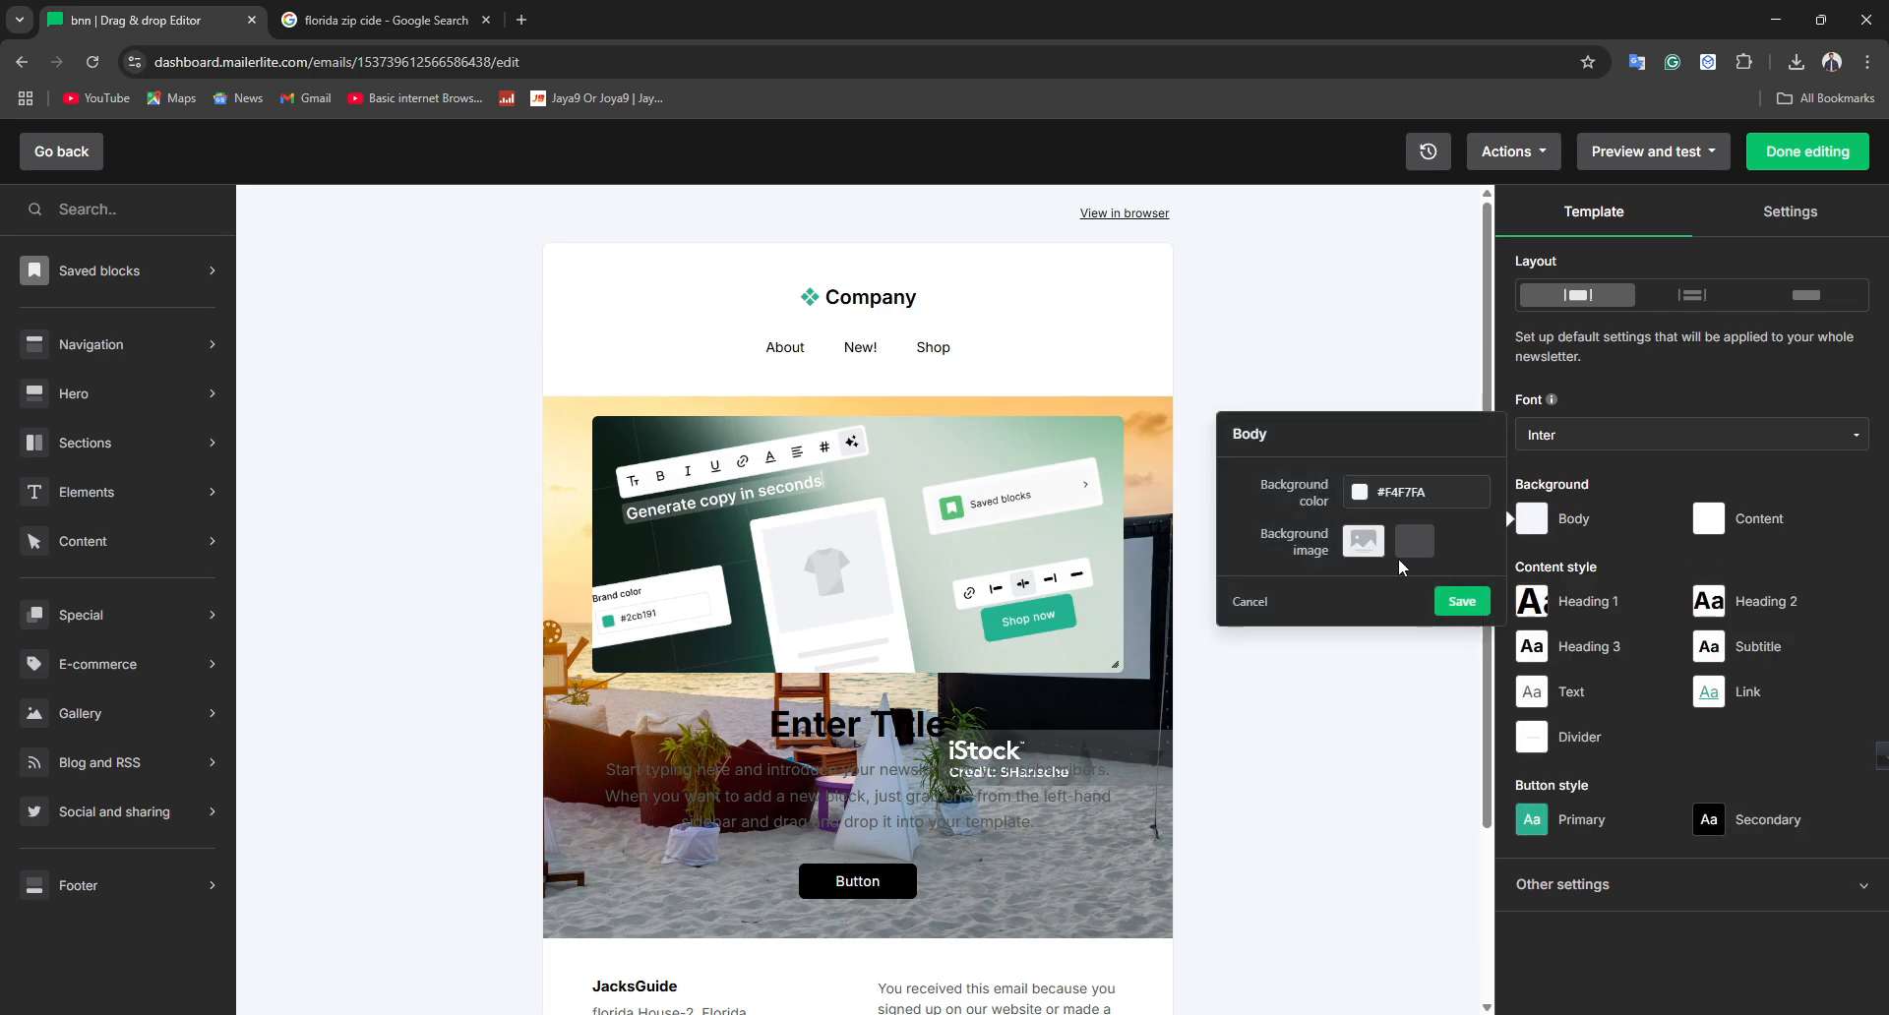
left_click(1374, 491)
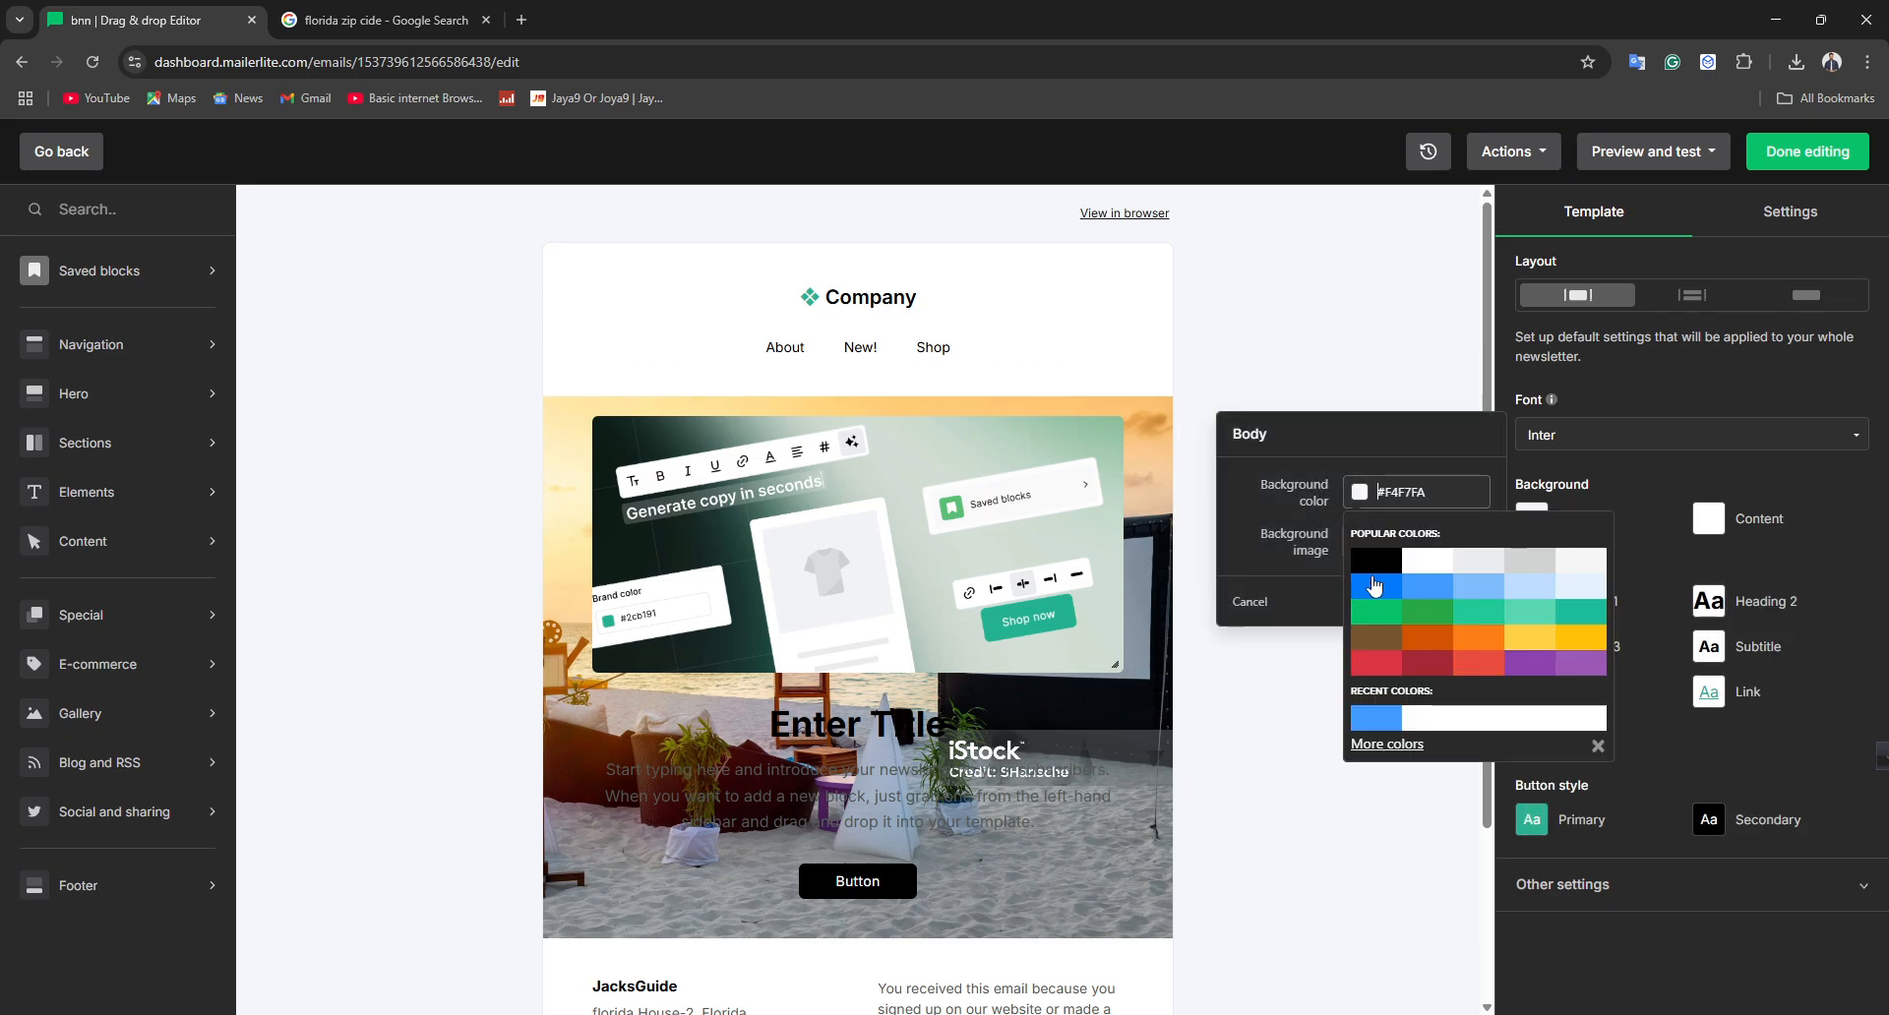
left_click(1375, 563)
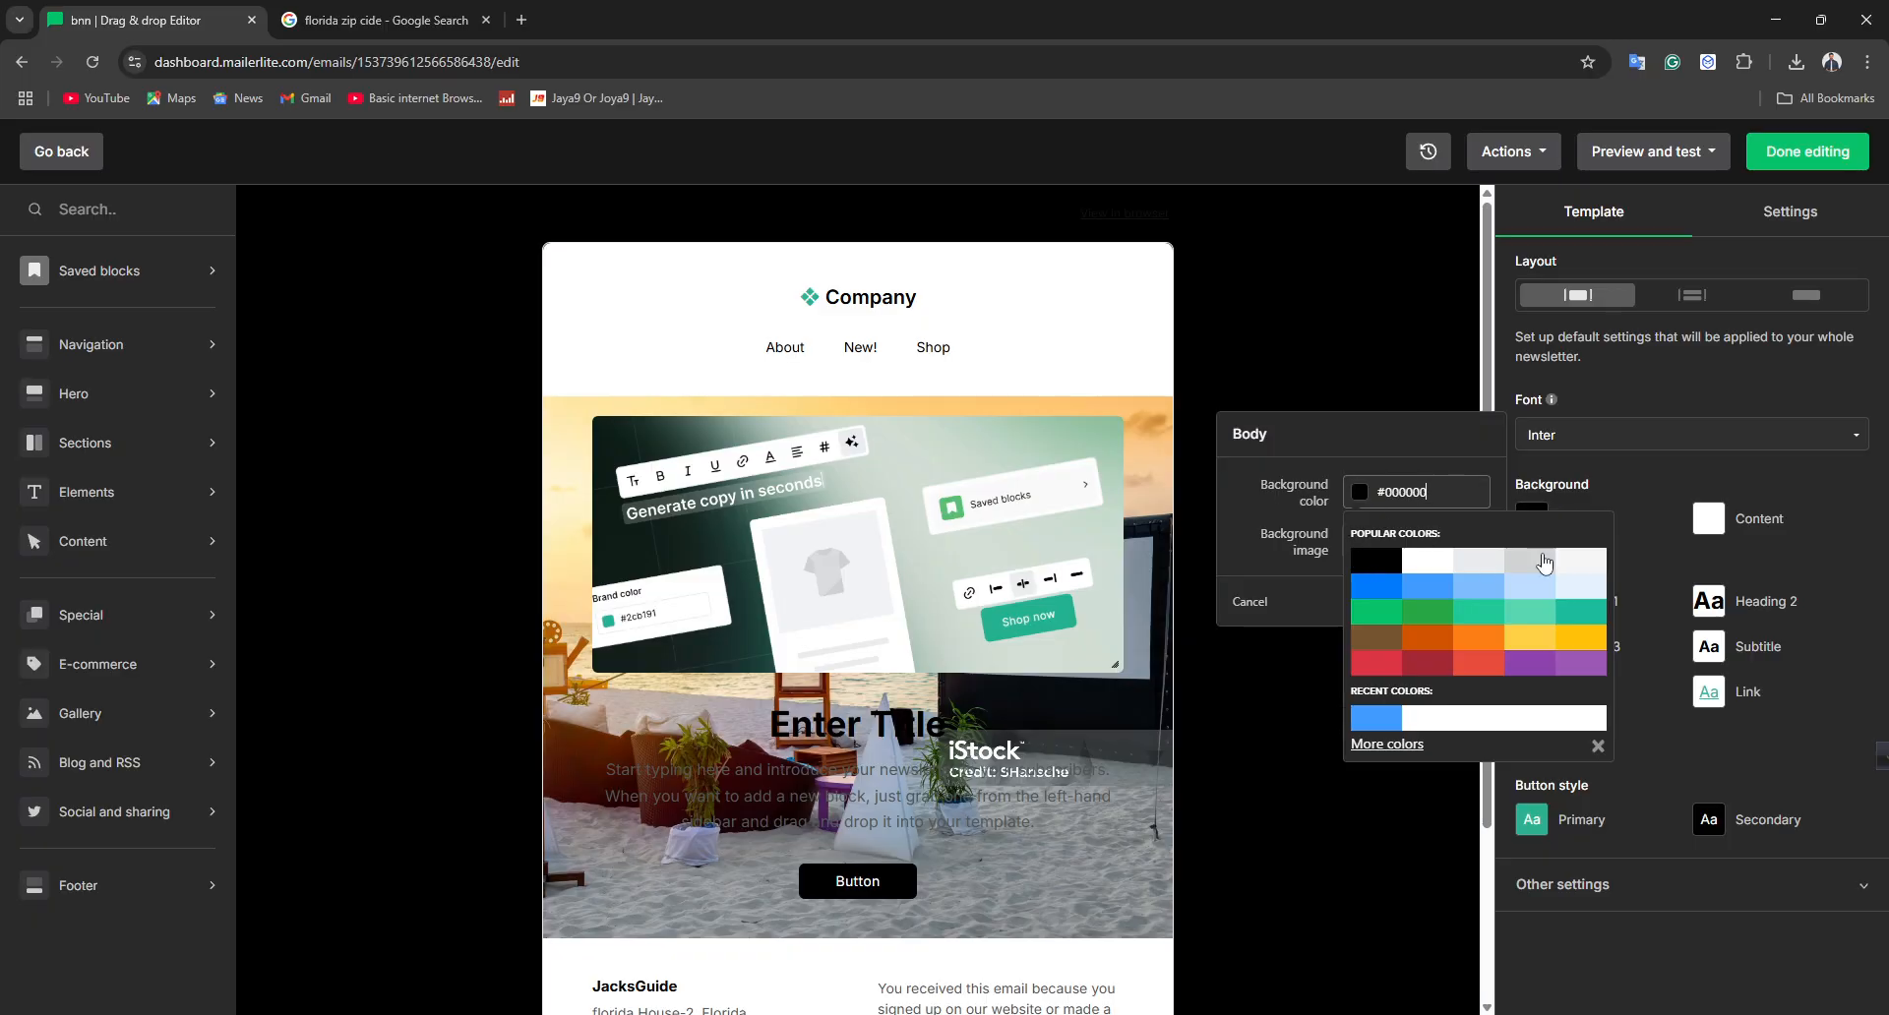
left_click(1533, 638)
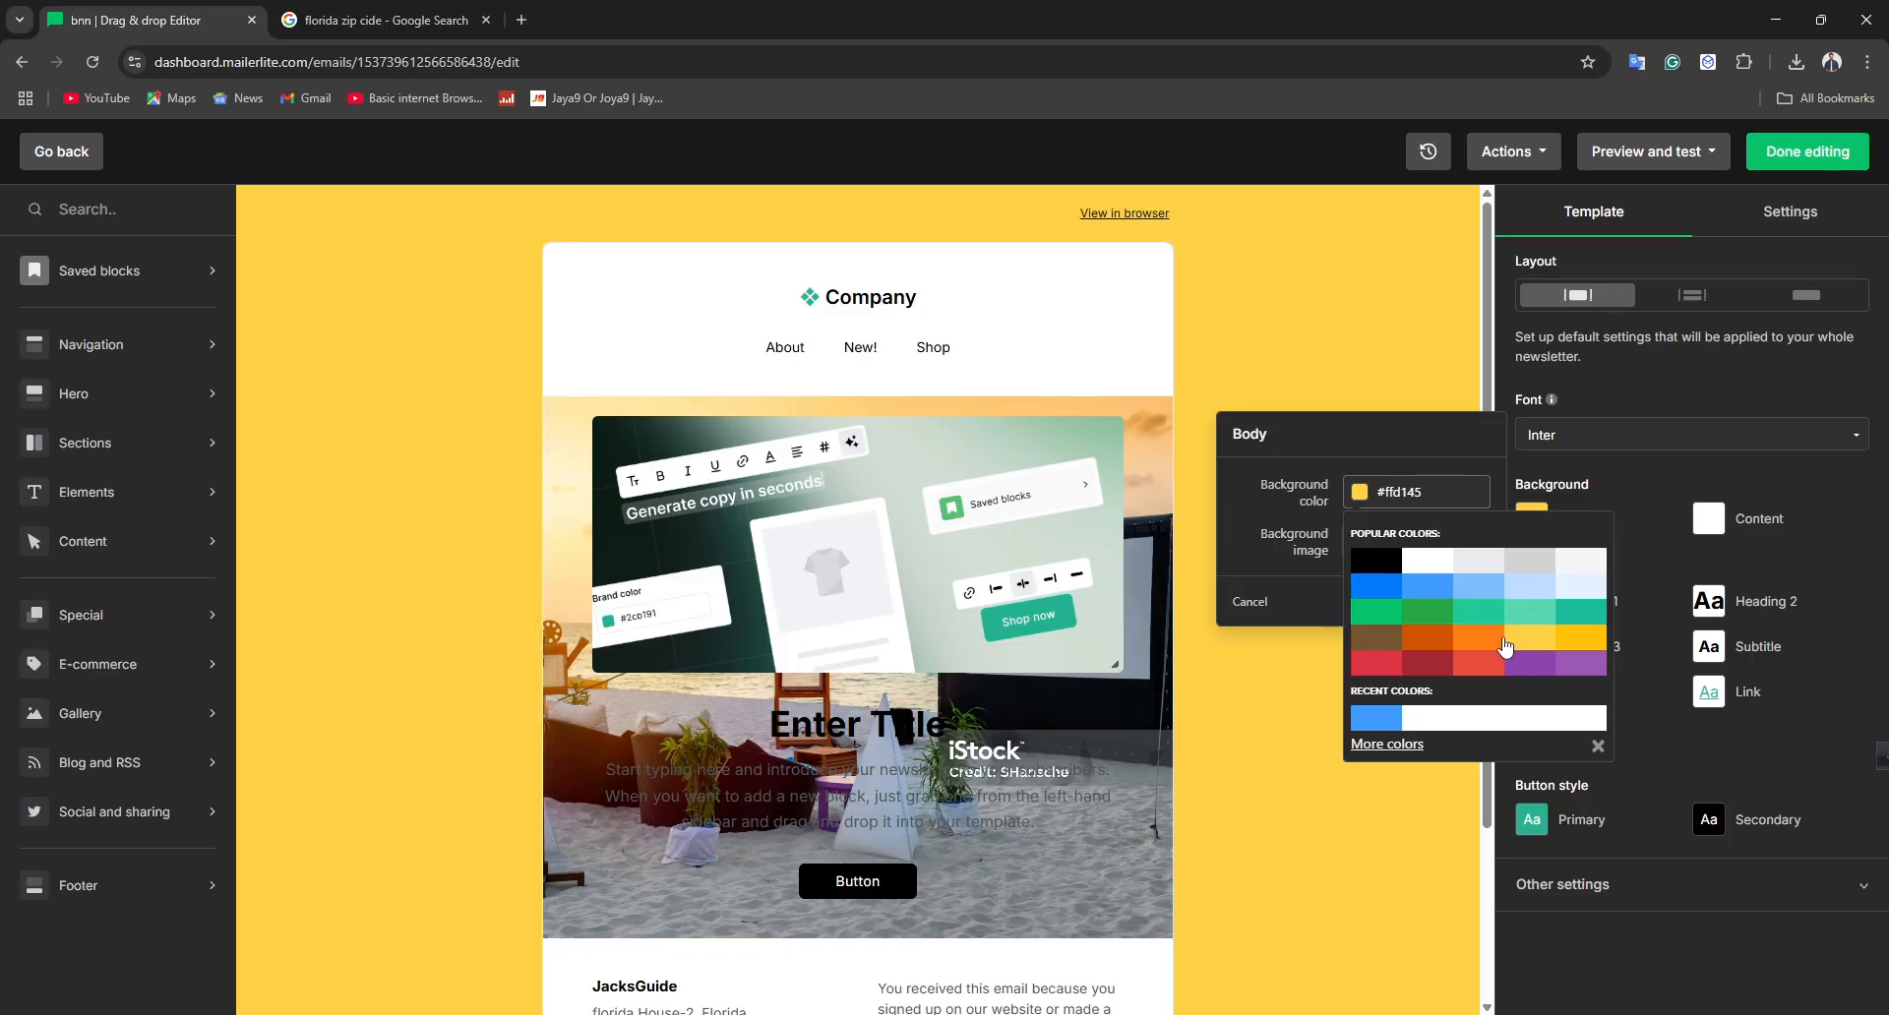
left_click(1483, 662)
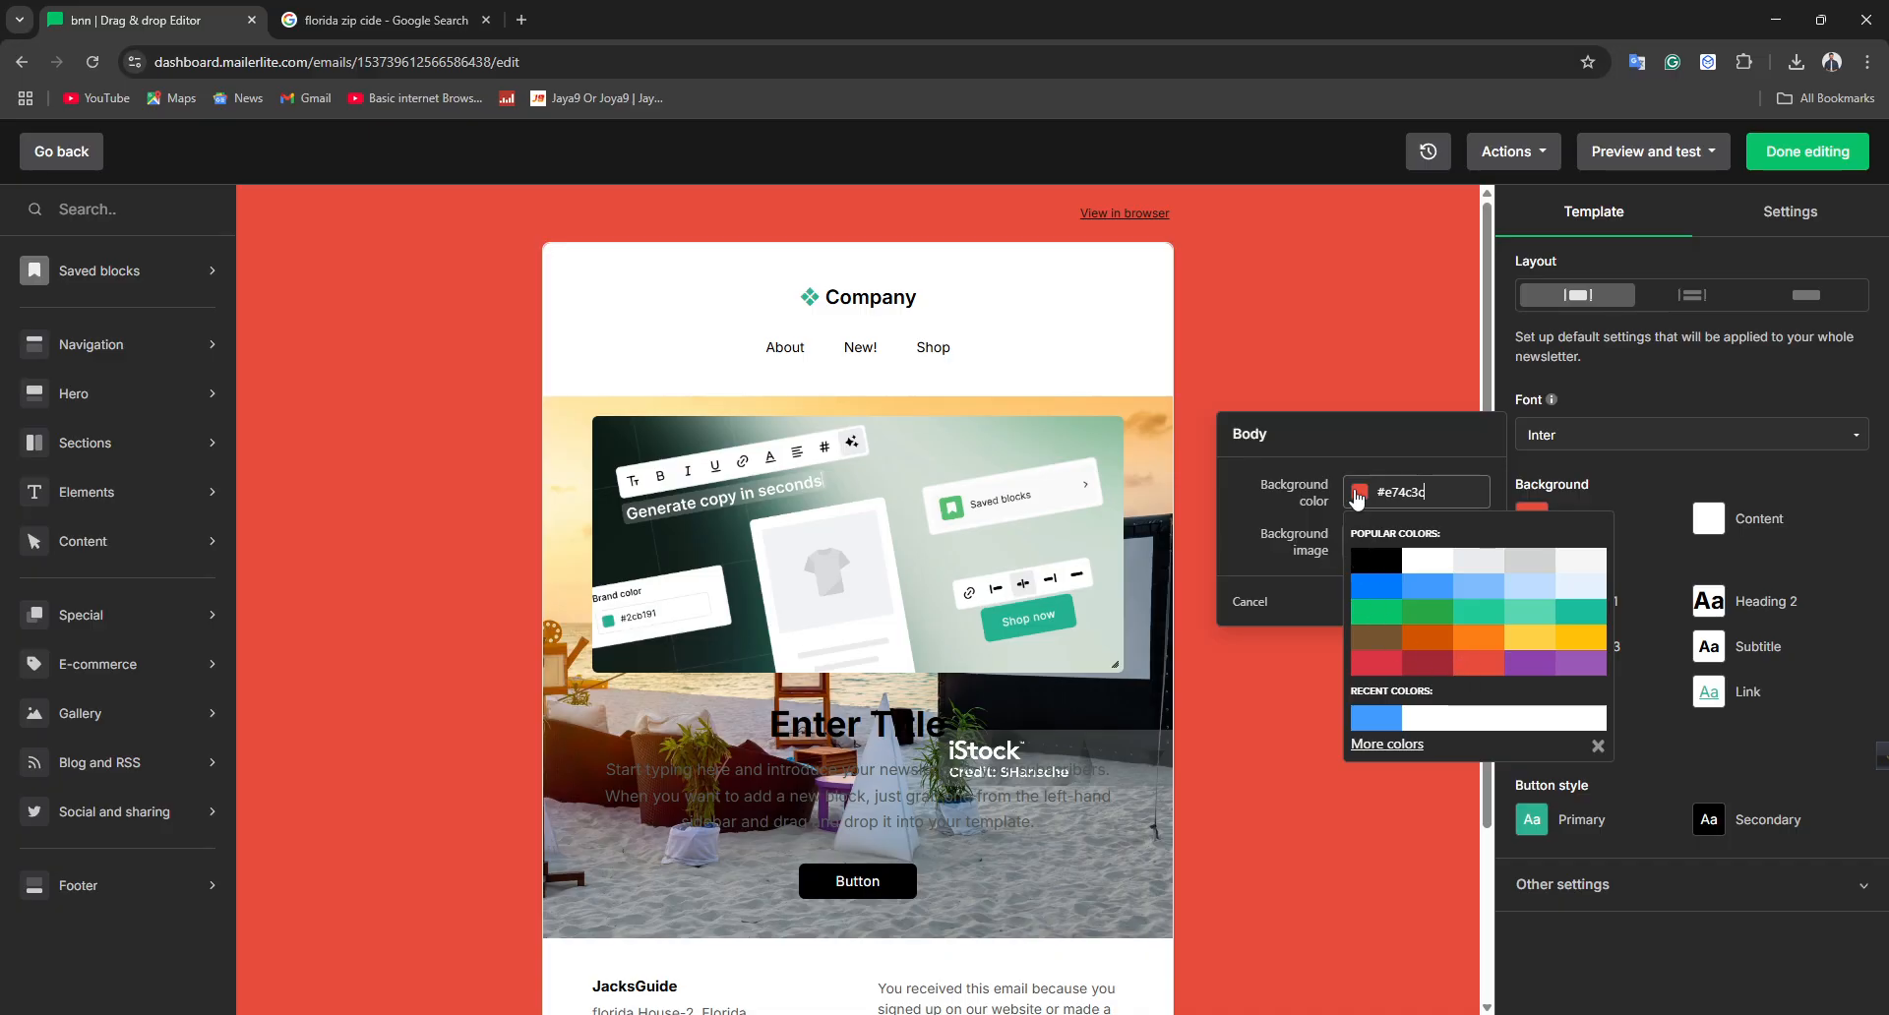
left_click(1273, 321)
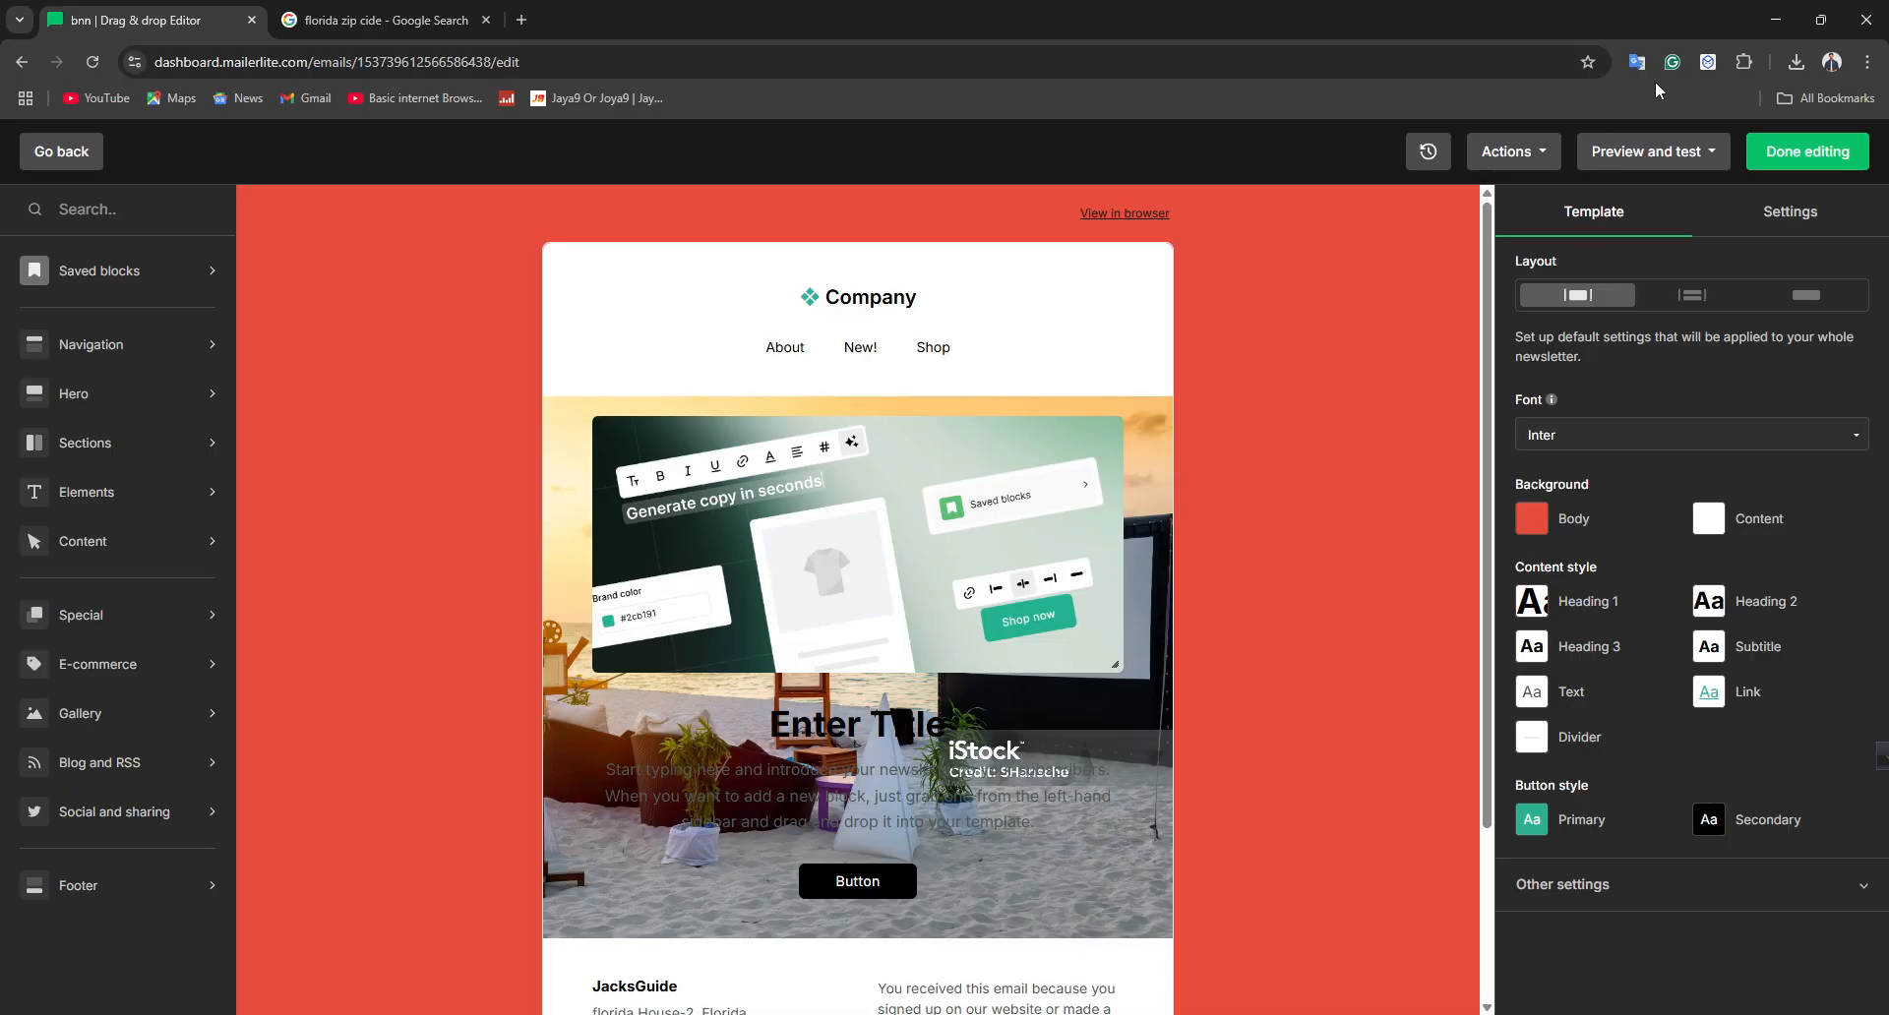
Finish editing the email design and go to the review stage
scroll(1254, 421, "down", 3)
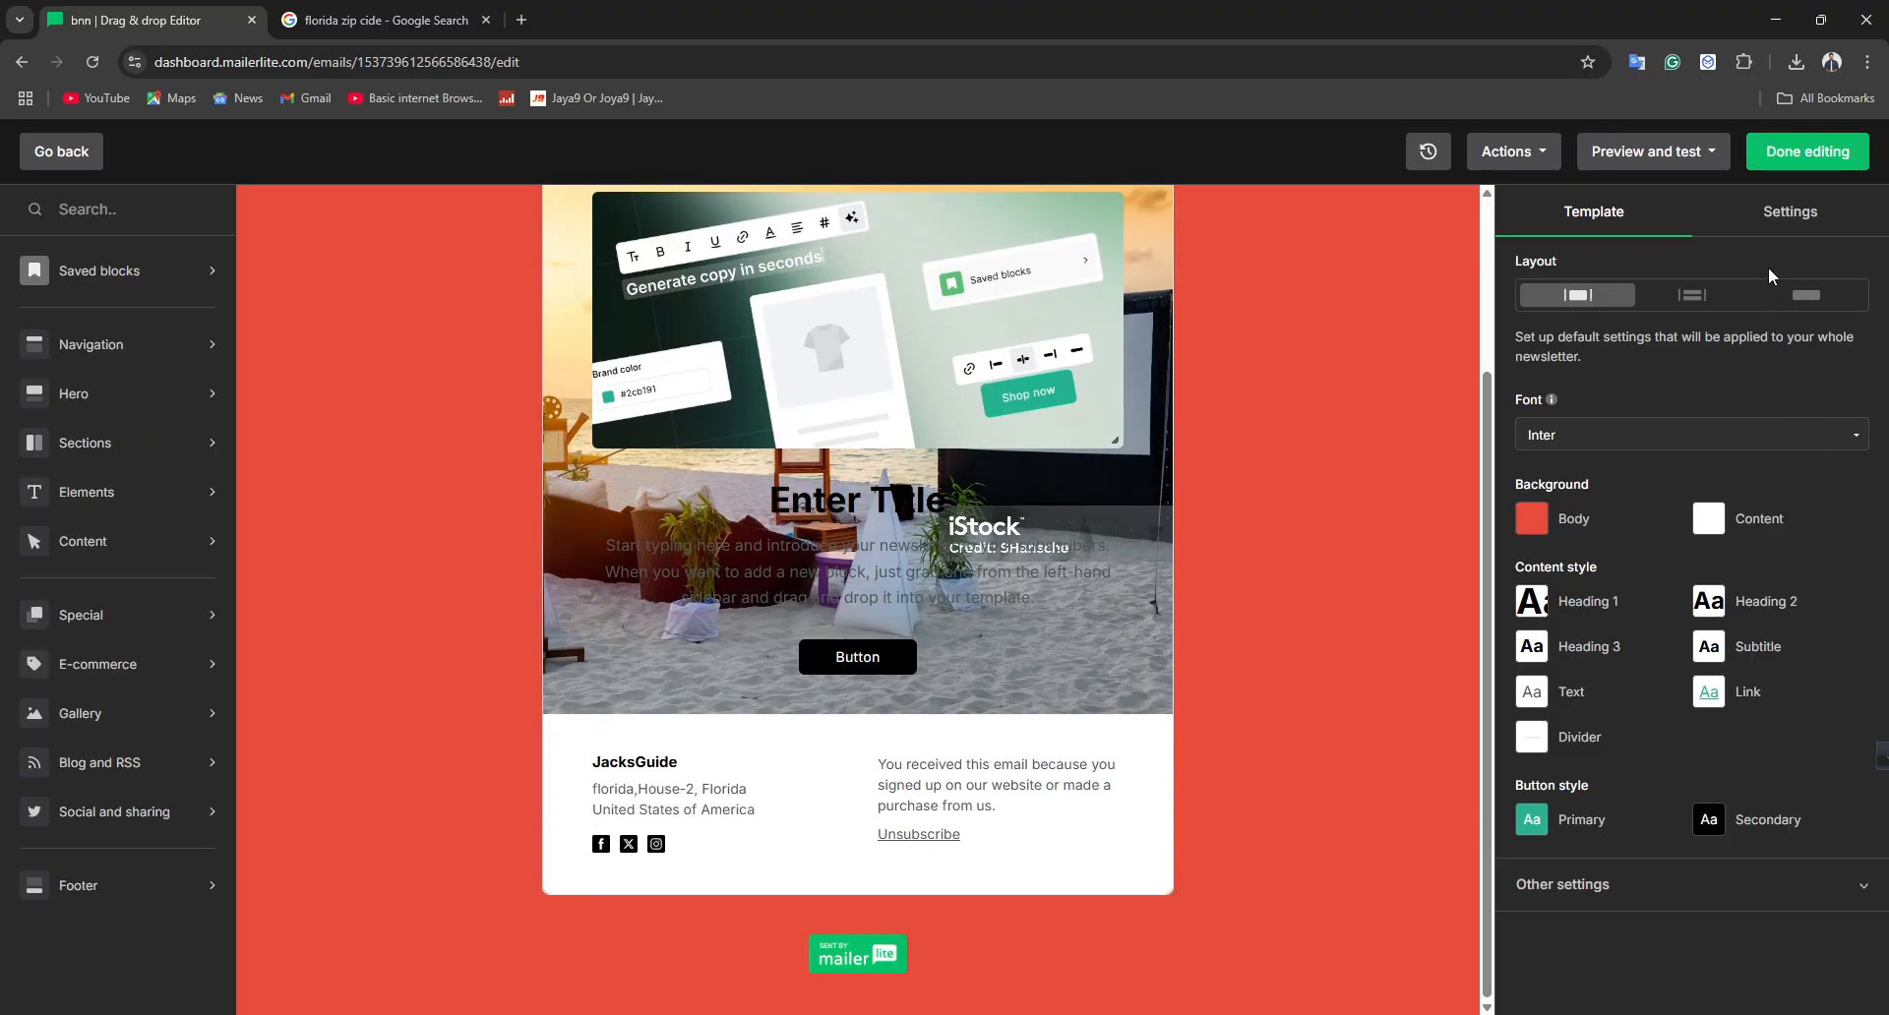
left_click(1827, 147)
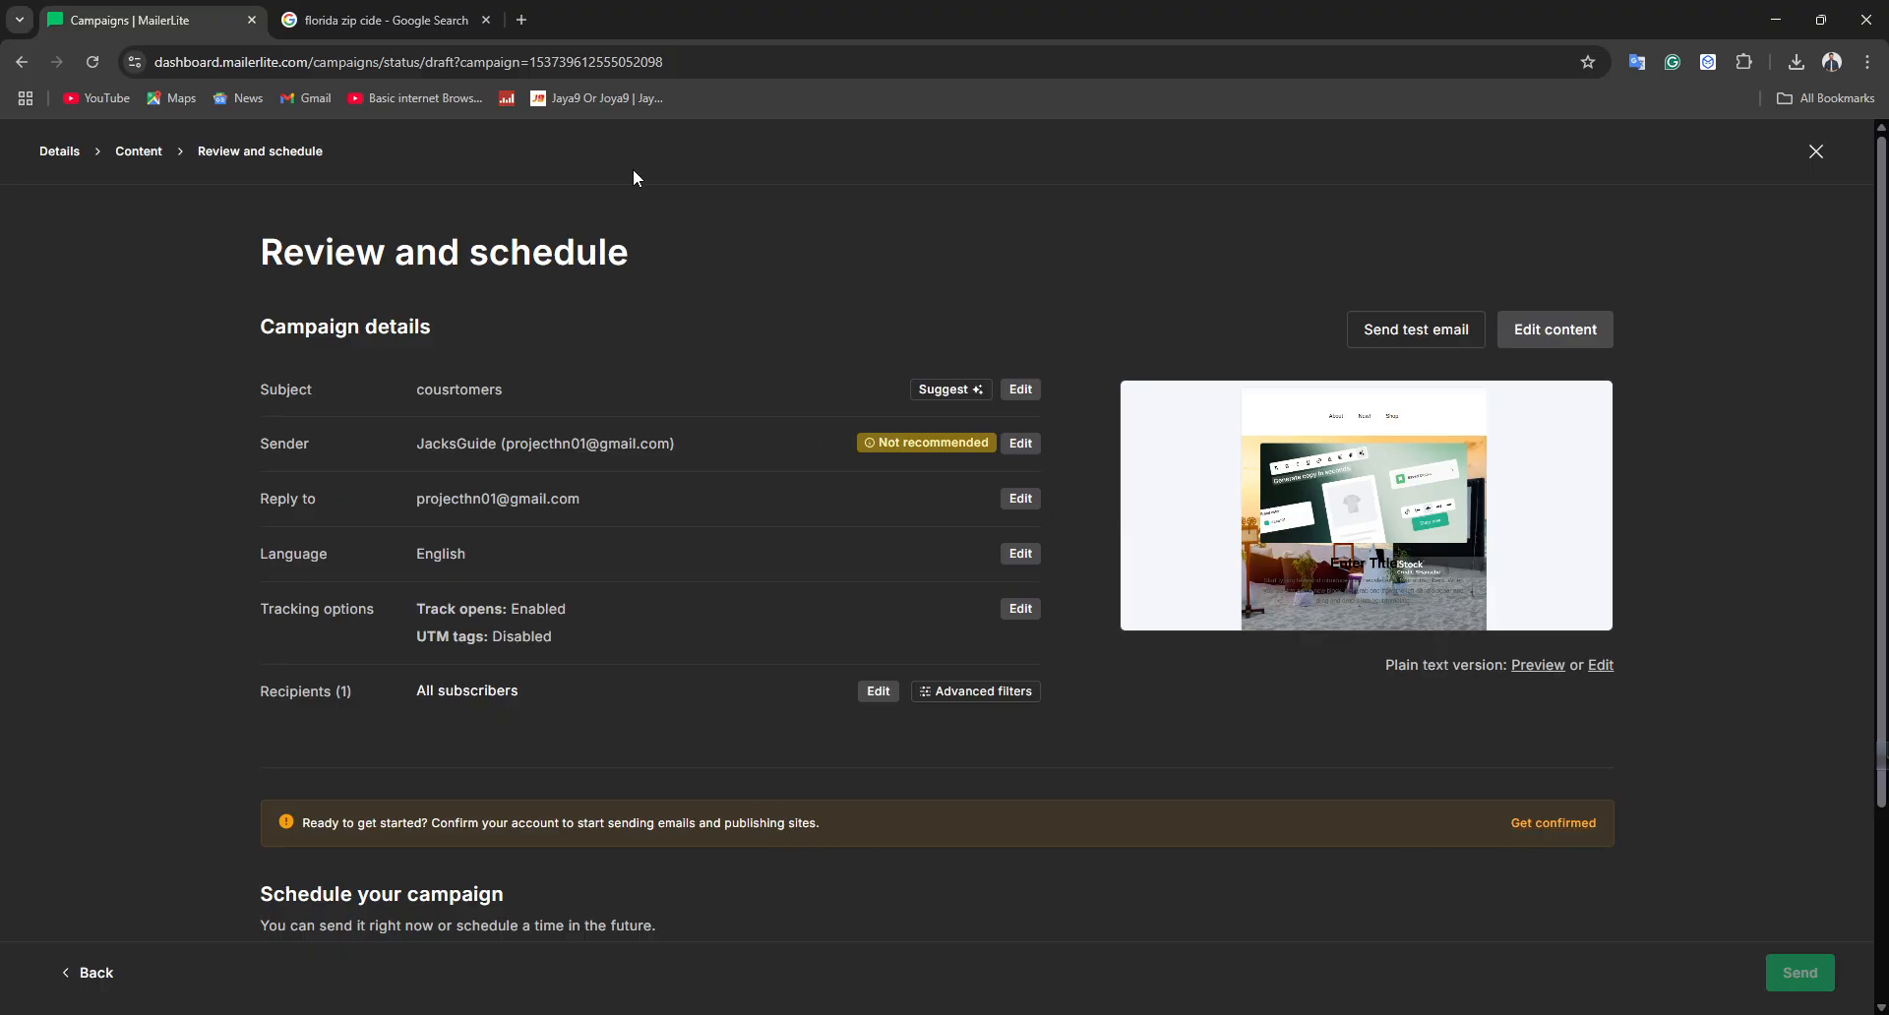
Open Gmail in a new browser tab and return to the campaign review page
left_click(522, 20)
left_click(308, 98)
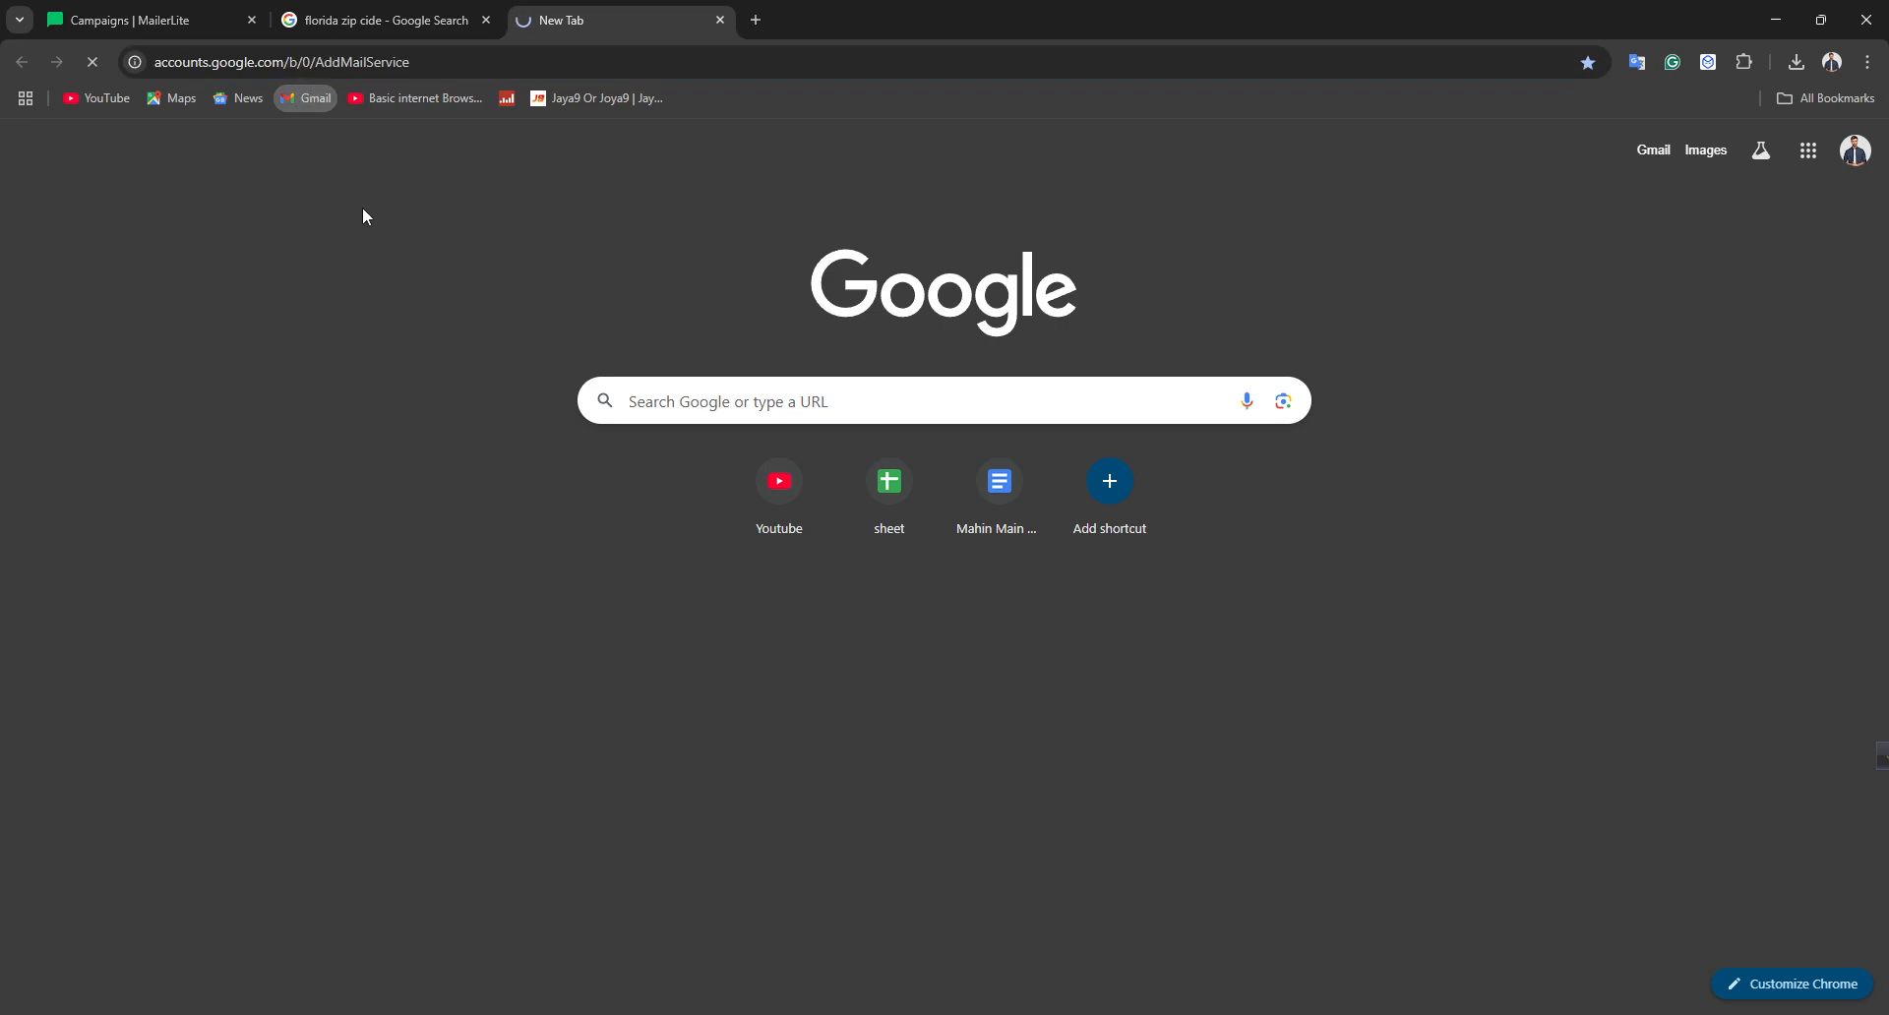
left_click(147, 20)
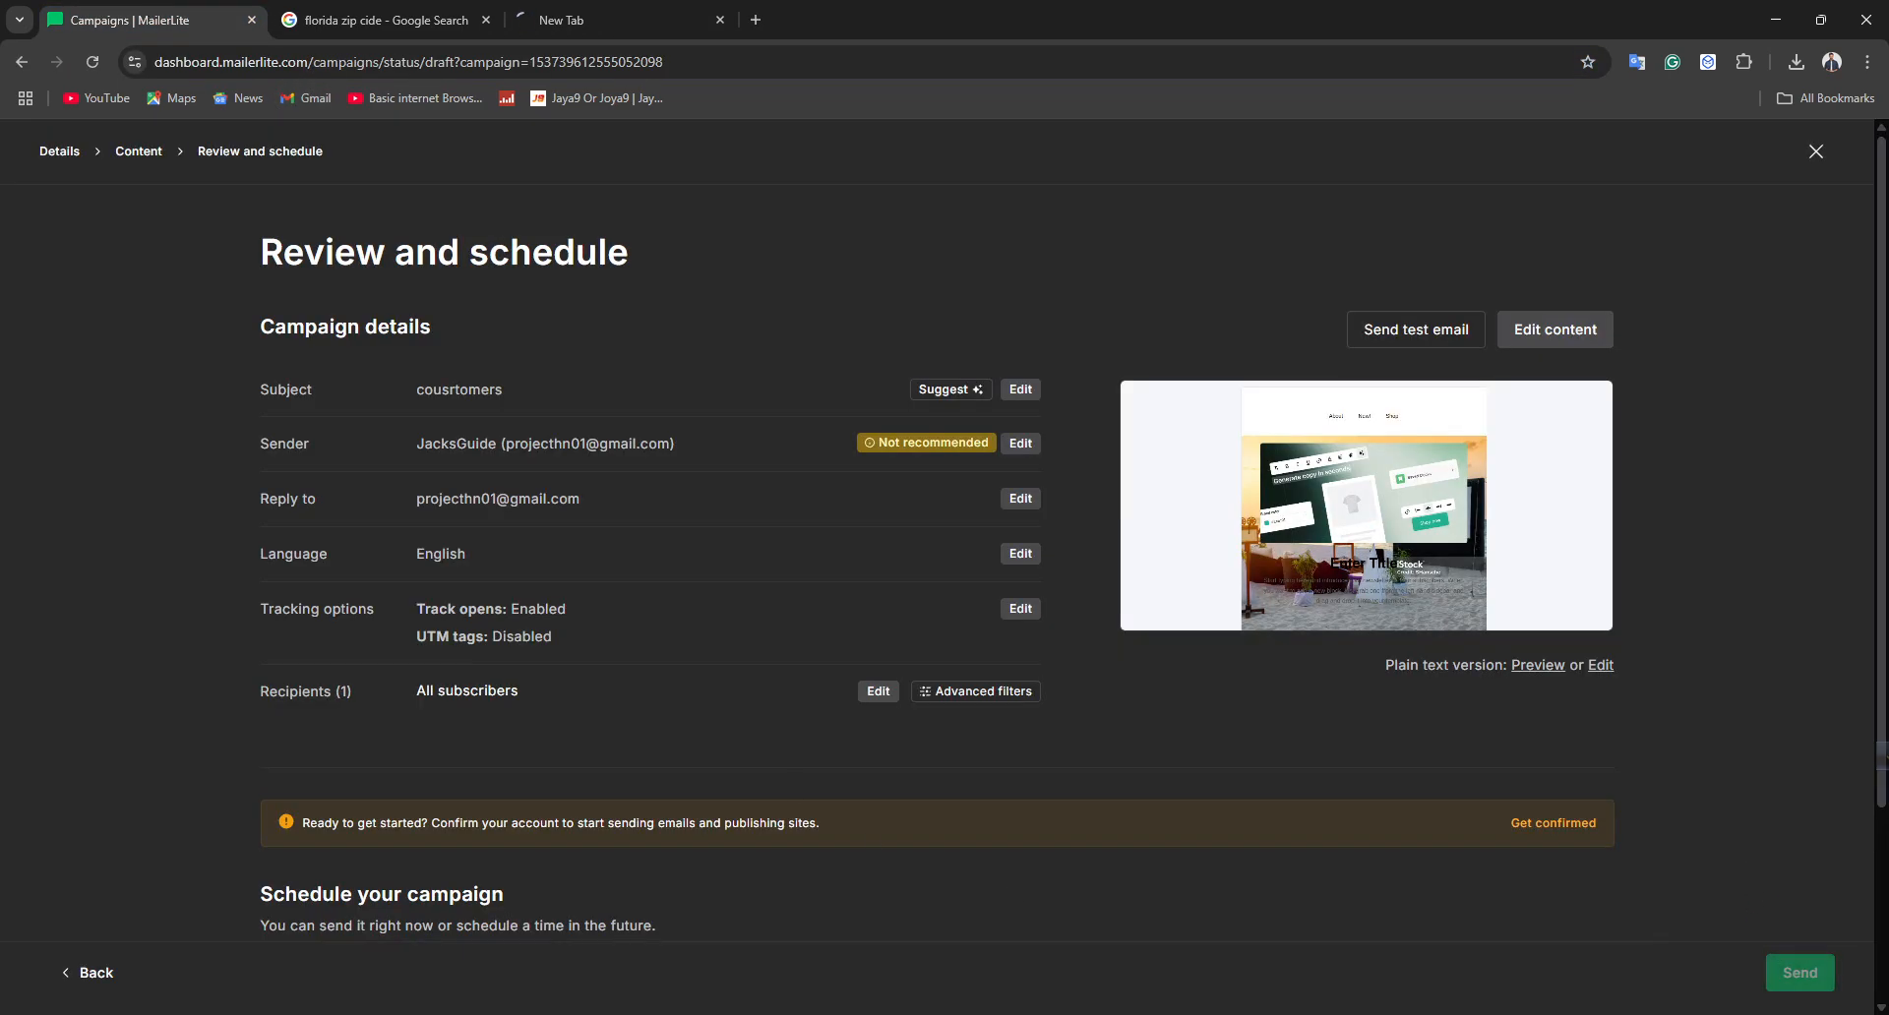
scroll(1100, 693, "down", 2)
scroll(1095, 636, "up", 2)
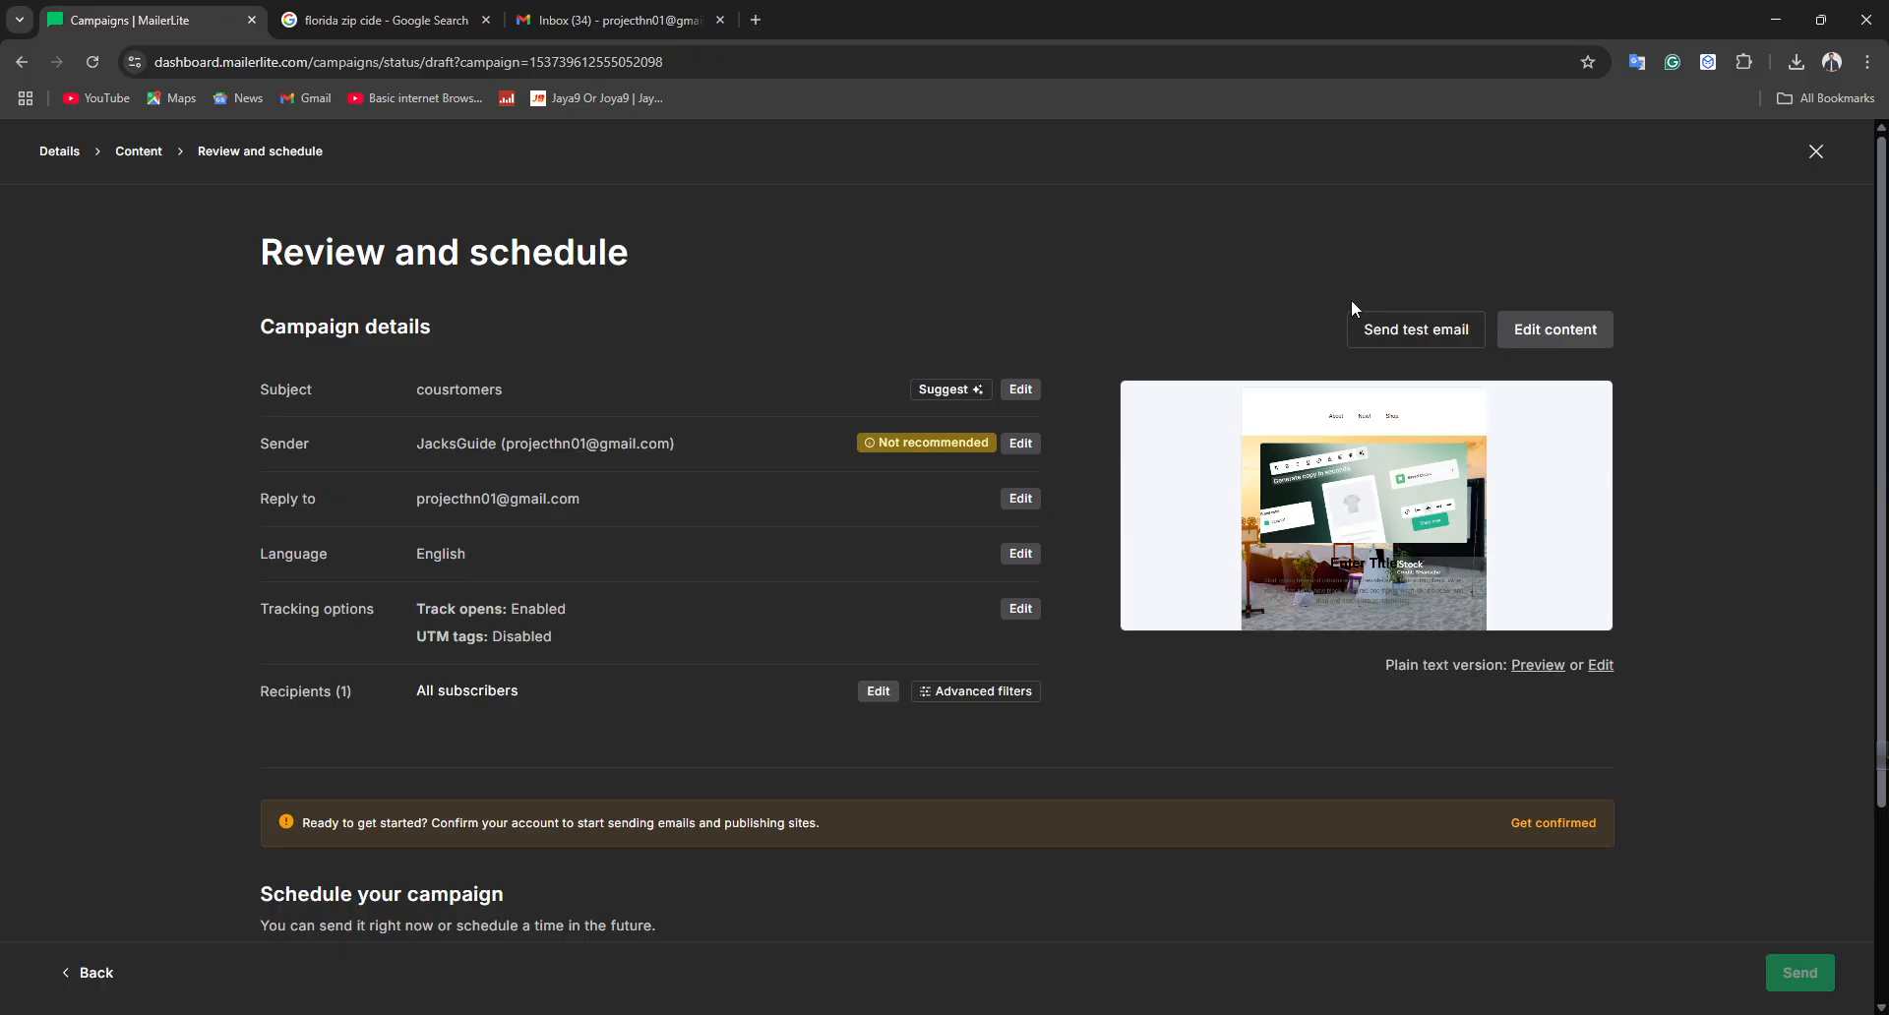
left_click(384, 20)
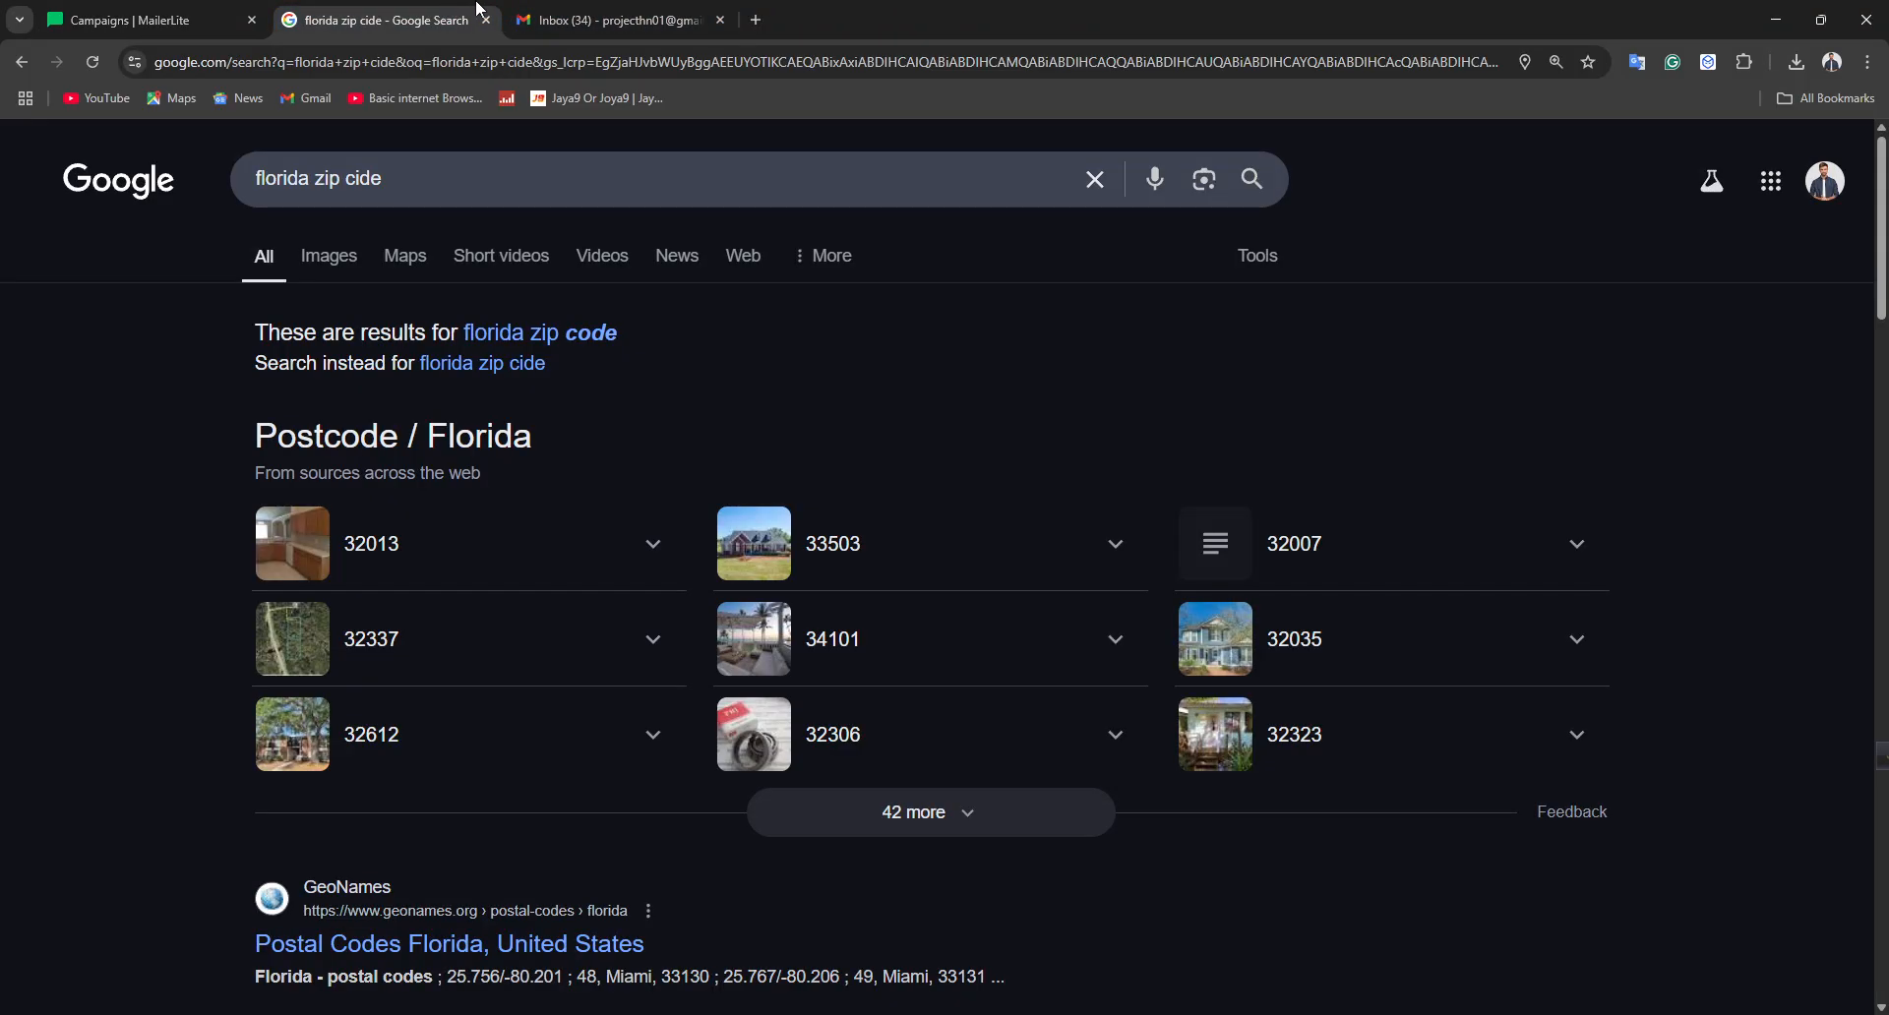
left_click(610, 20)
left_click(167, 8)
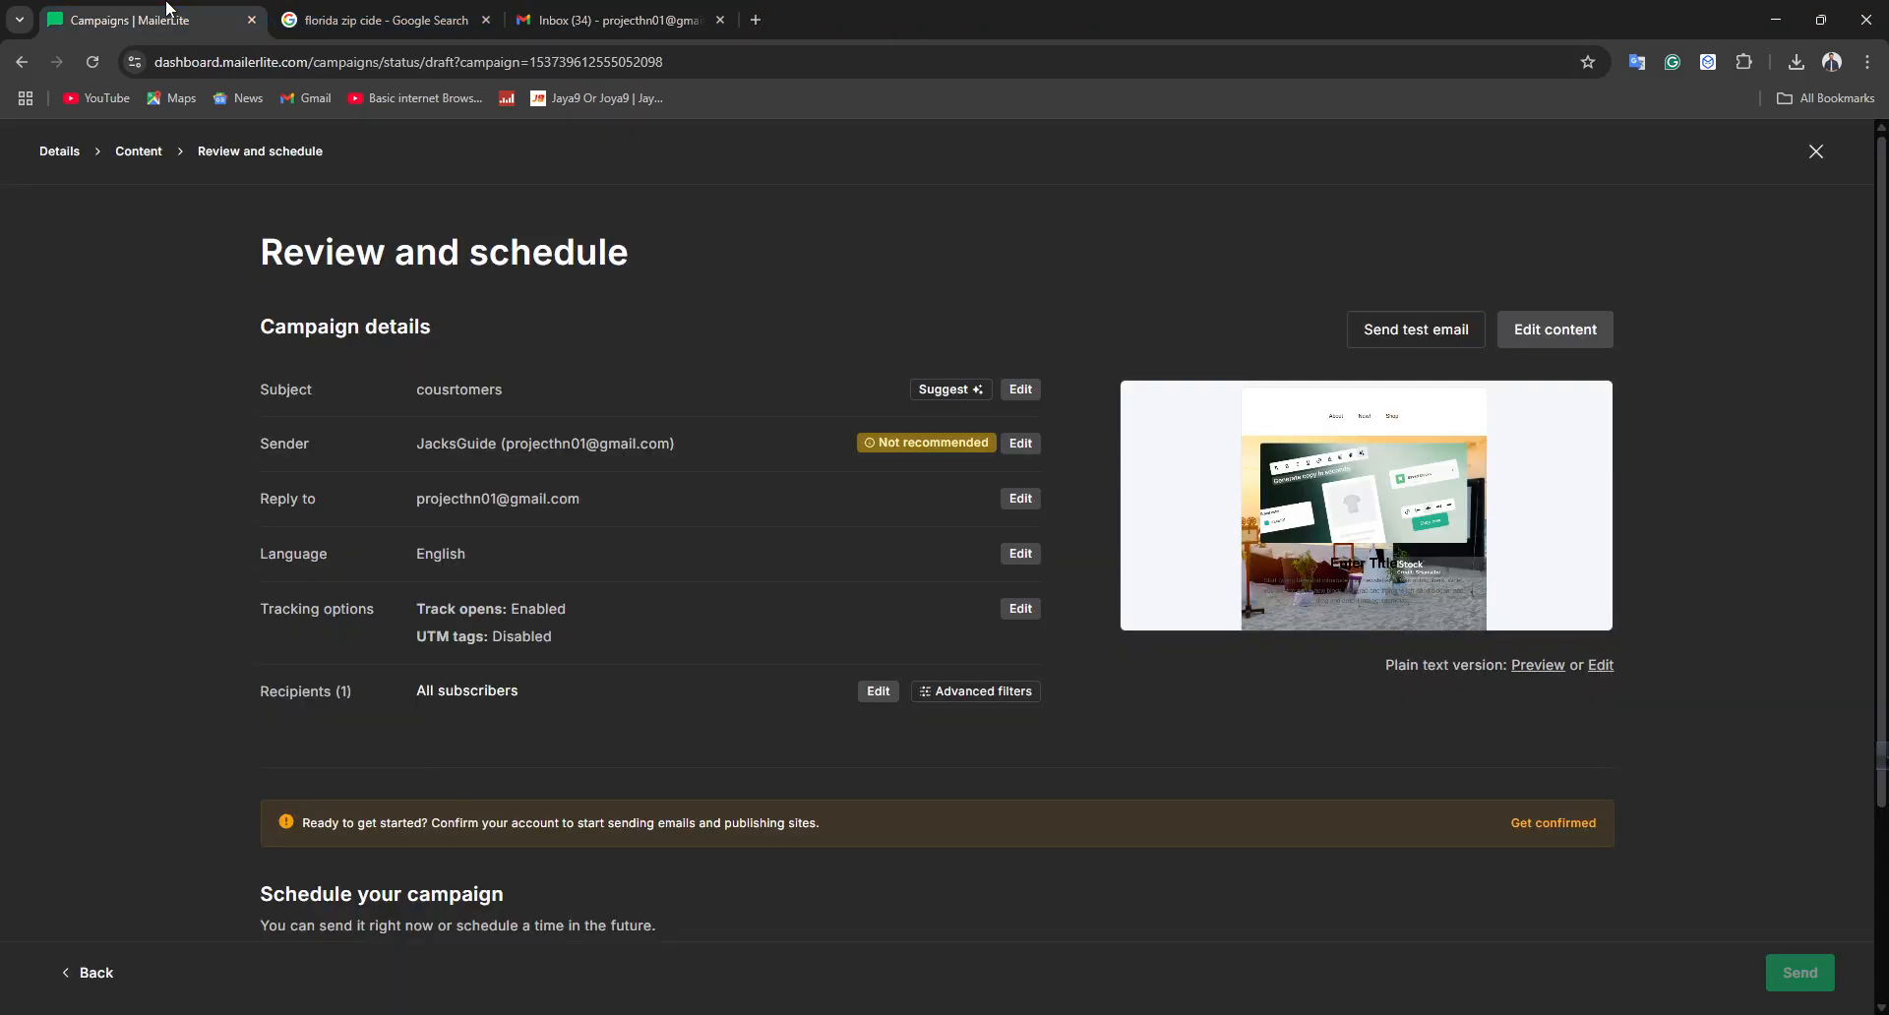